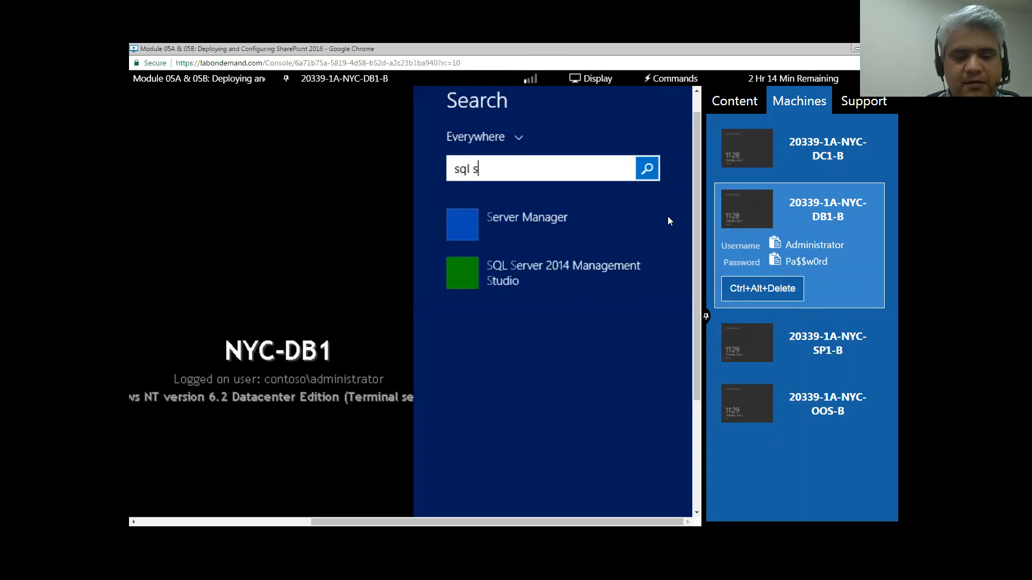
- Clear the search text and launch the Reporting Services Configuration Manager result
type("erve")
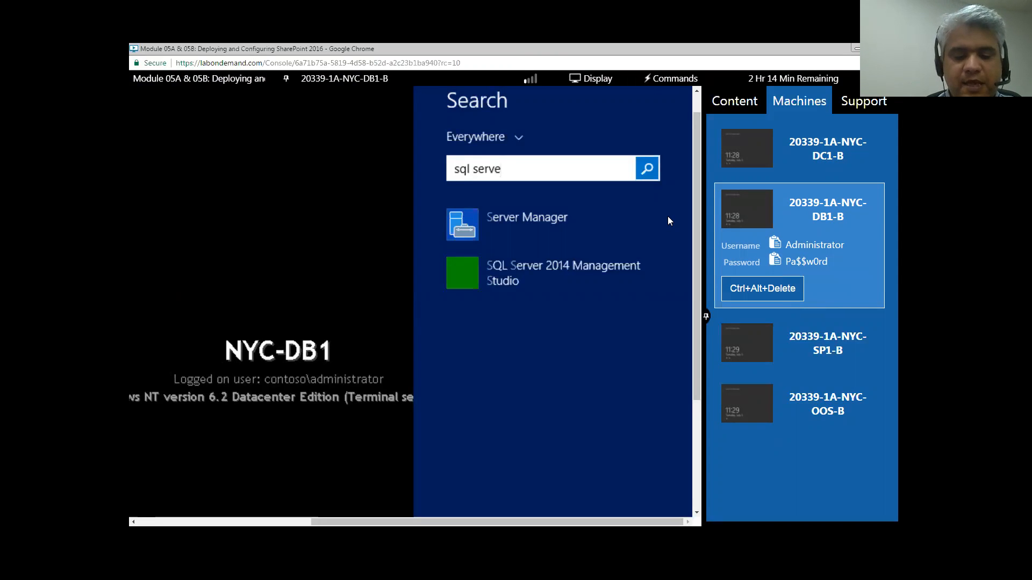
type("r con")
key("ctrl+a")
key("BackSpace")
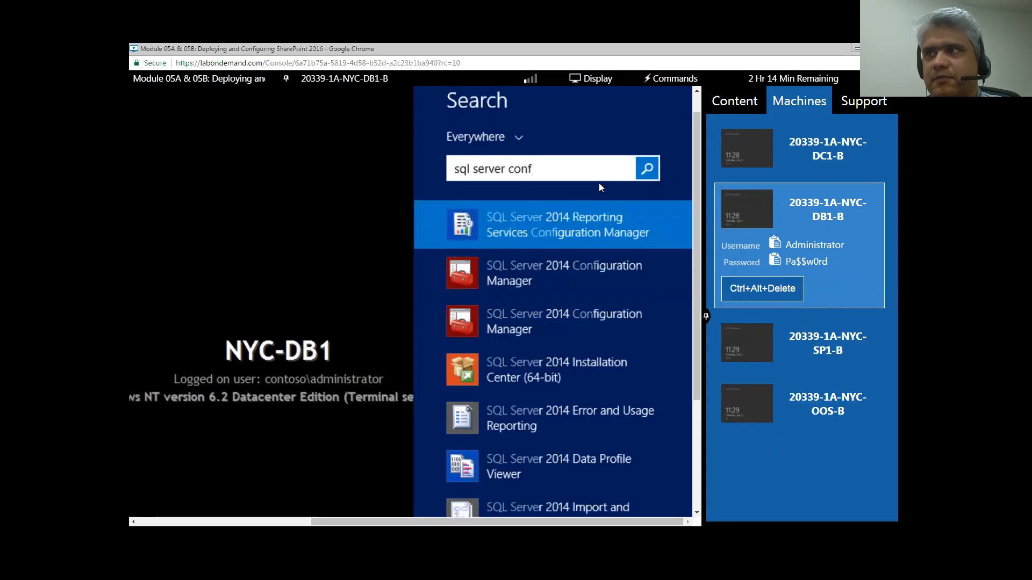
left_click(518, 233)
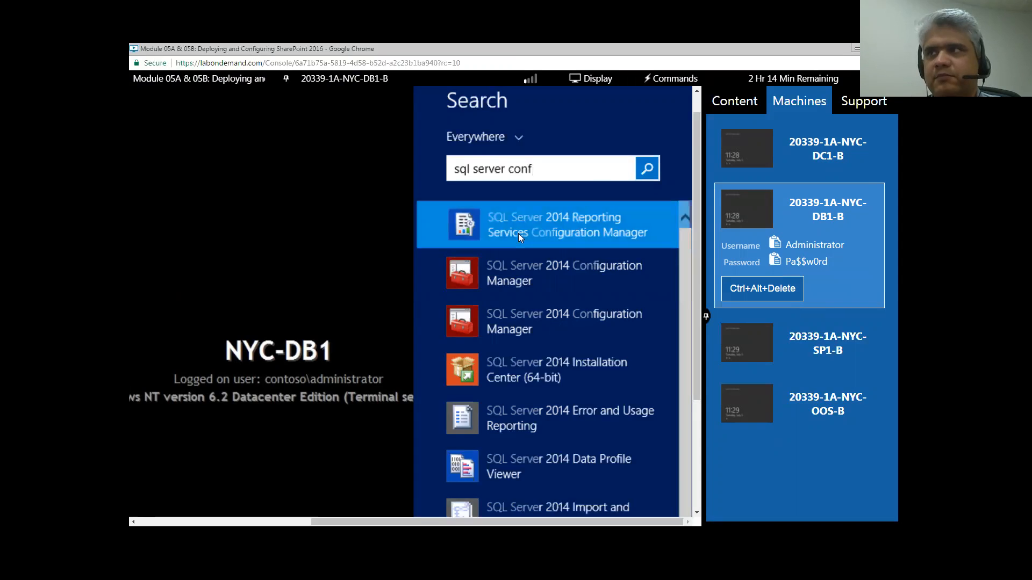
- Collapse the lab's machine list and launch SQL Server 2014 Configuration Manager from Windows search
left_click(707, 317)
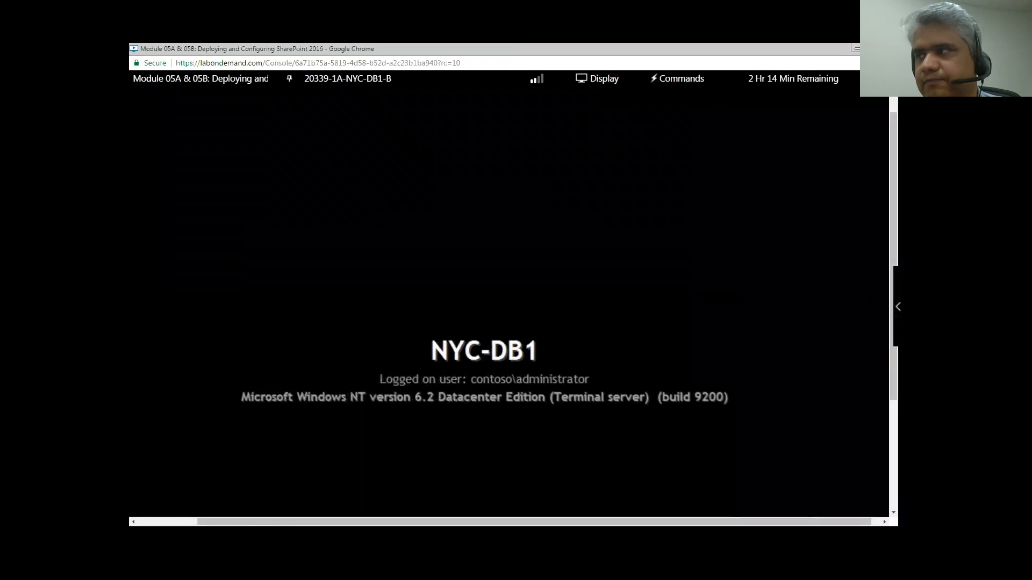
scroll(879, 505, "down", 3)
mouse_move(887, 510)
left_click_drag(893, 463, 892, 334)
left_click(871, 245)
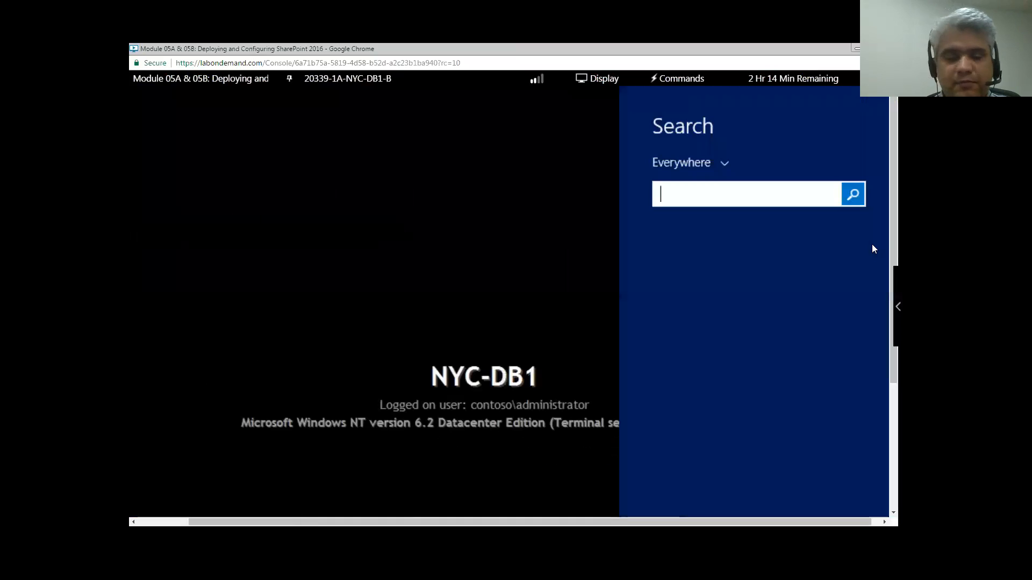
type("sq")
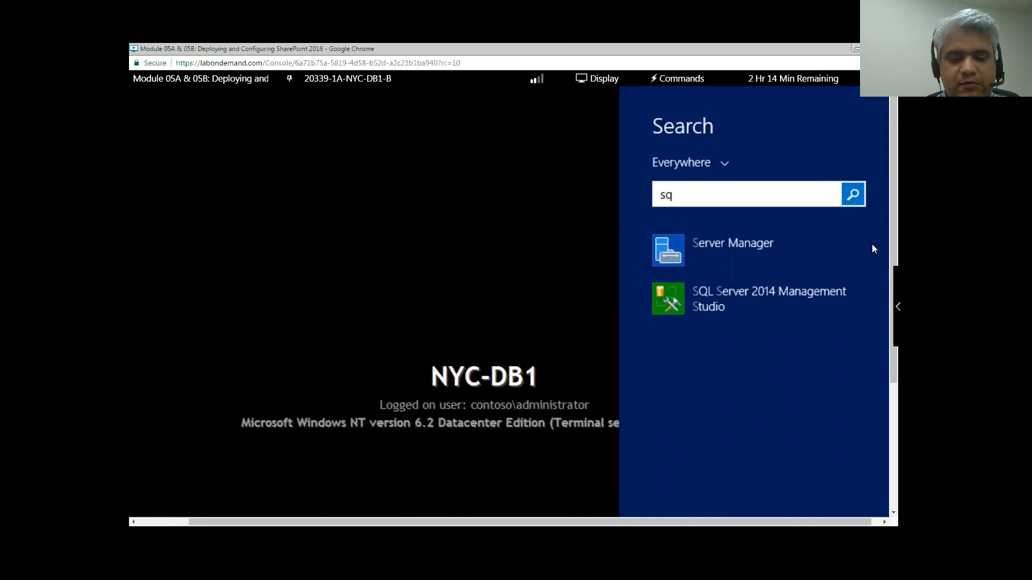
type("l server ")
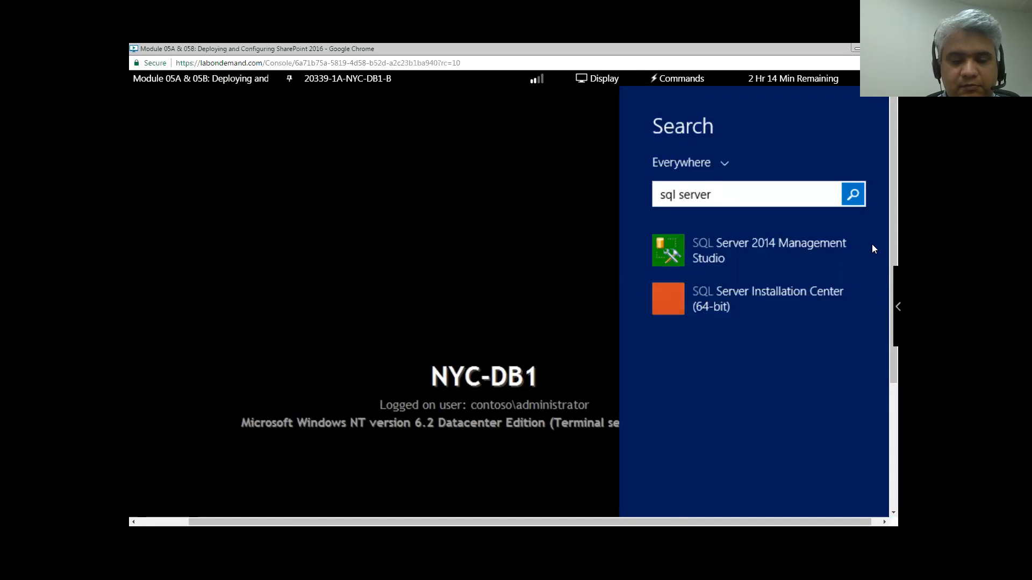
type("confi")
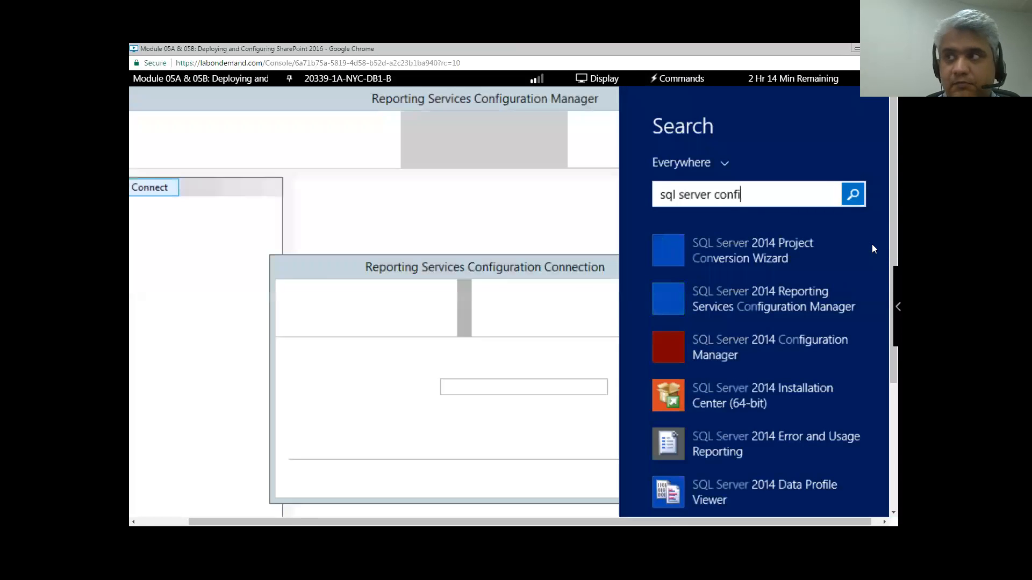
type("g")
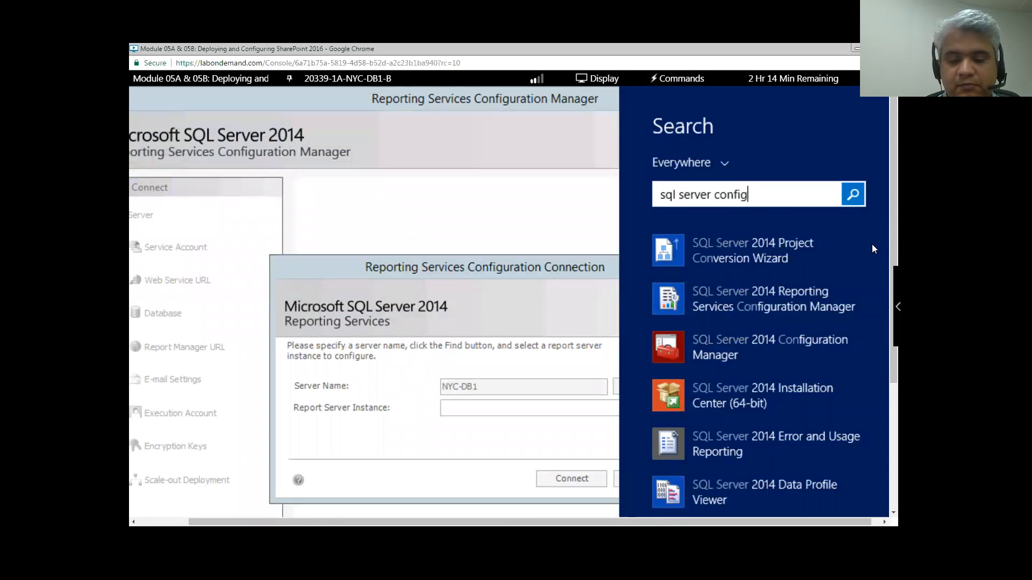
type("uration ma")
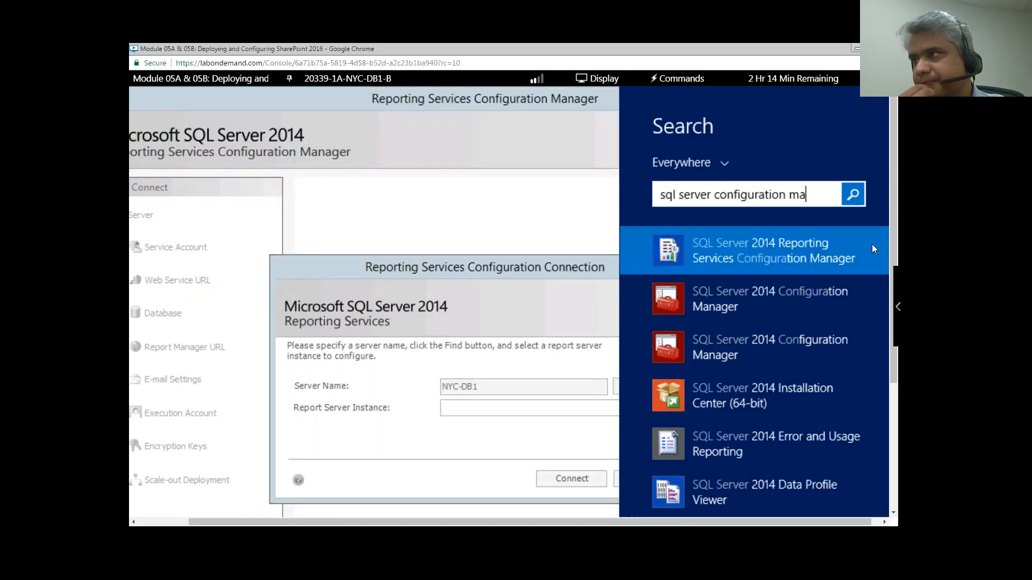
left_click(718, 304)
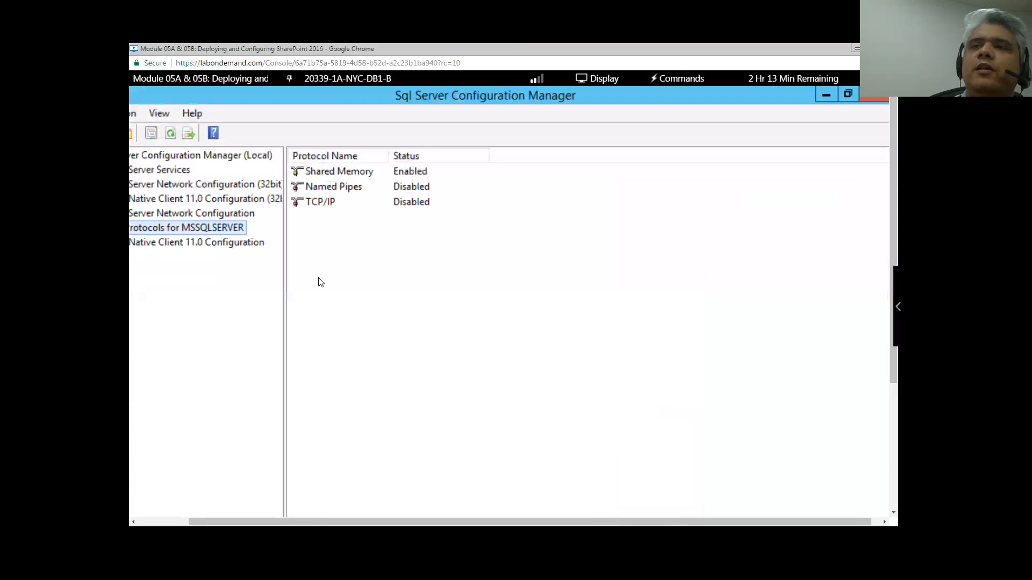
- Show SQL Server Services and inspect the MSSQLSERVER, Browser and Agent services in turn
scroll(376, 447, "down", 2)
scroll(397, 494, "down", 2)
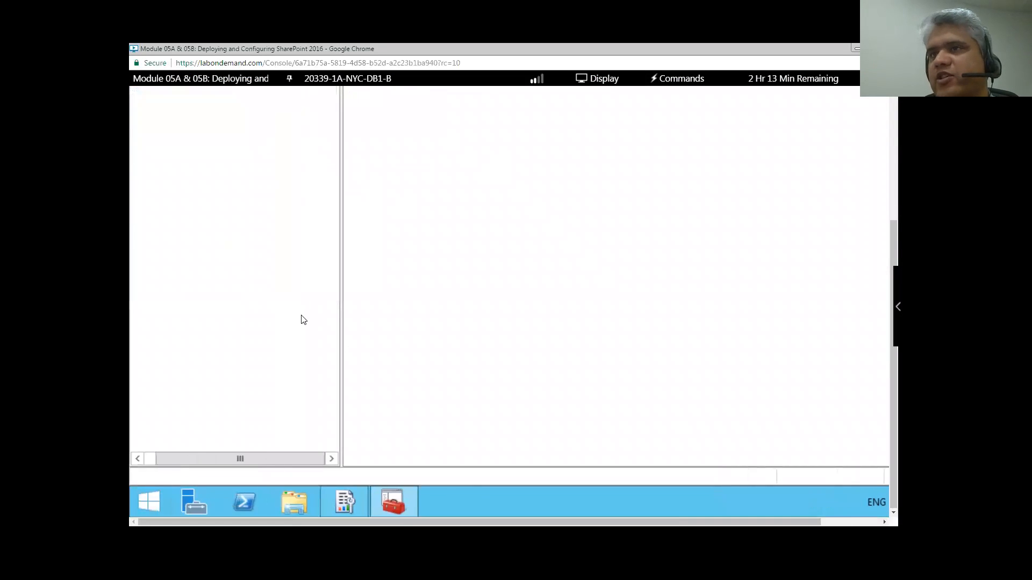
scroll(300, 317, "up", 4)
left_click(232, 171)
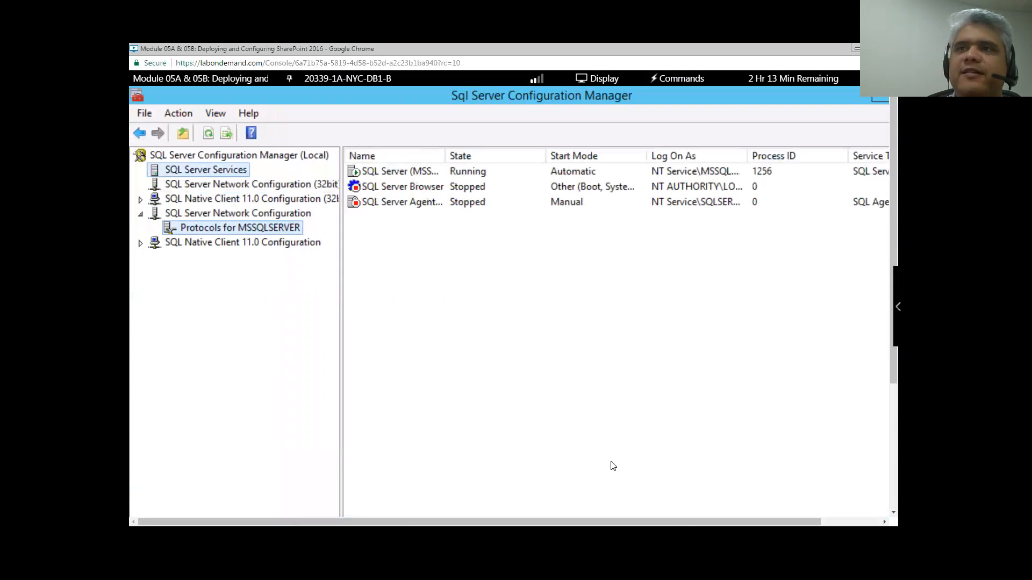
left_click(456, 173)
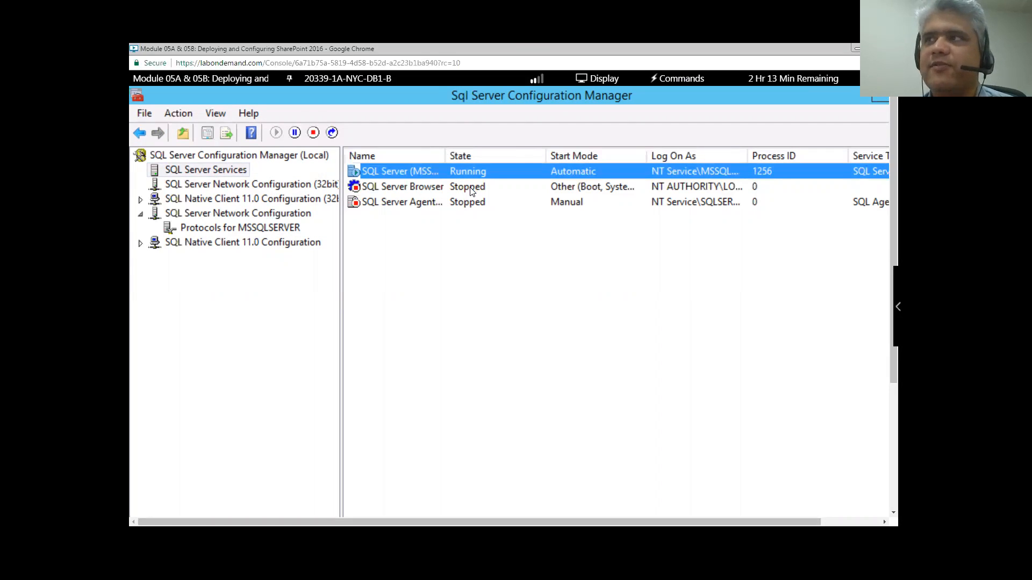
left_click(470, 190)
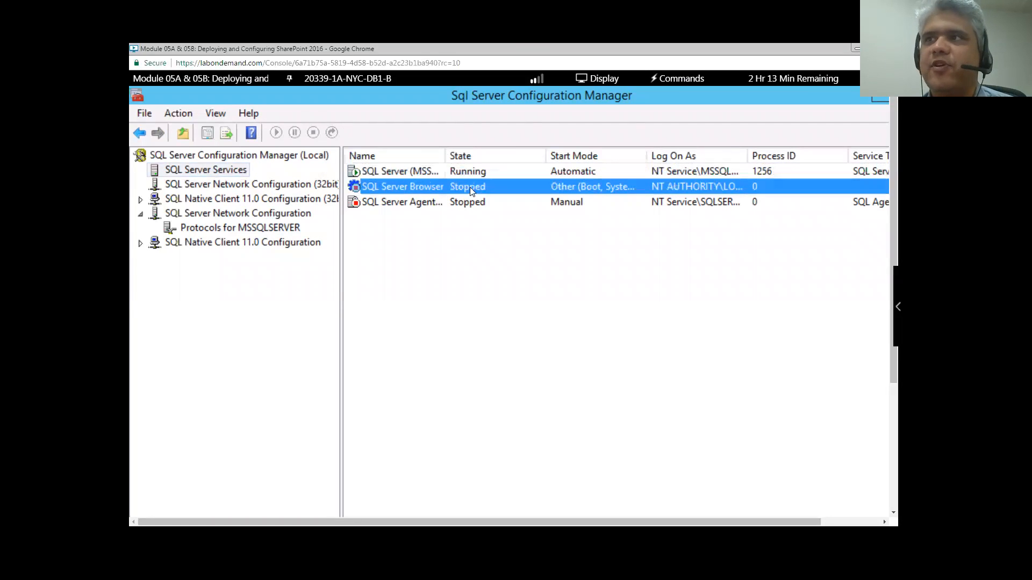
left_click(445, 207)
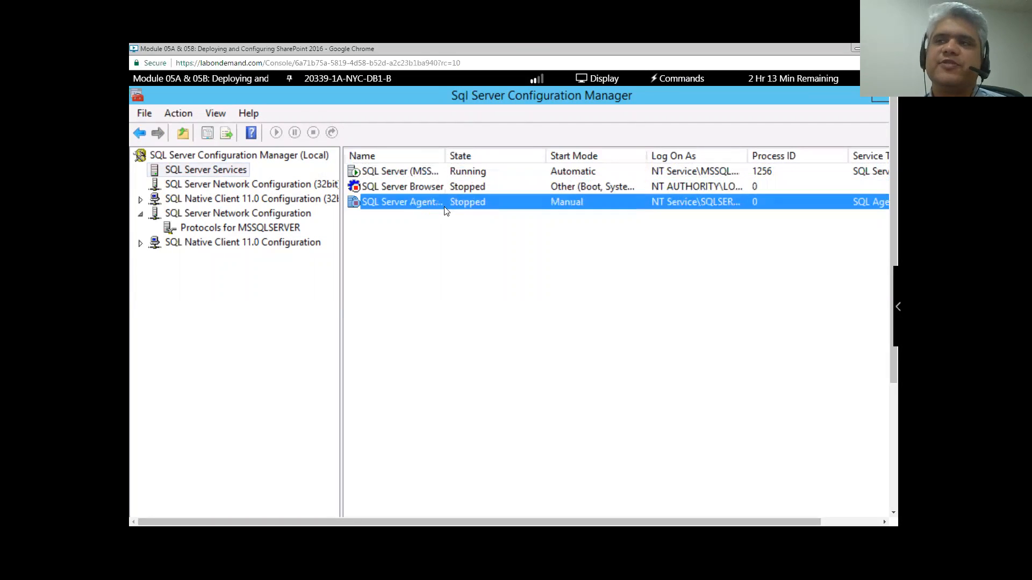
left_click(431, 177)
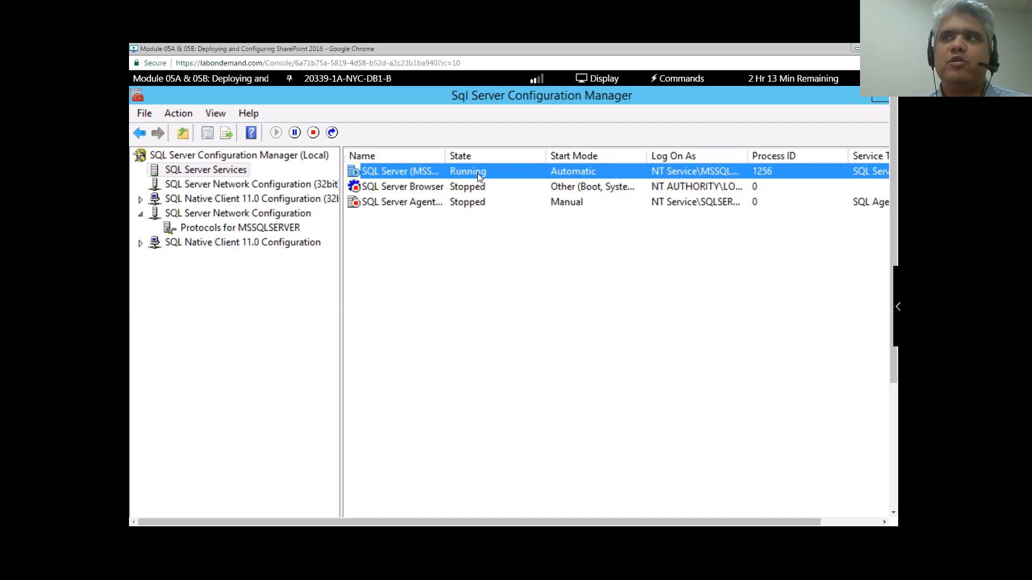
right_click(510, 174)
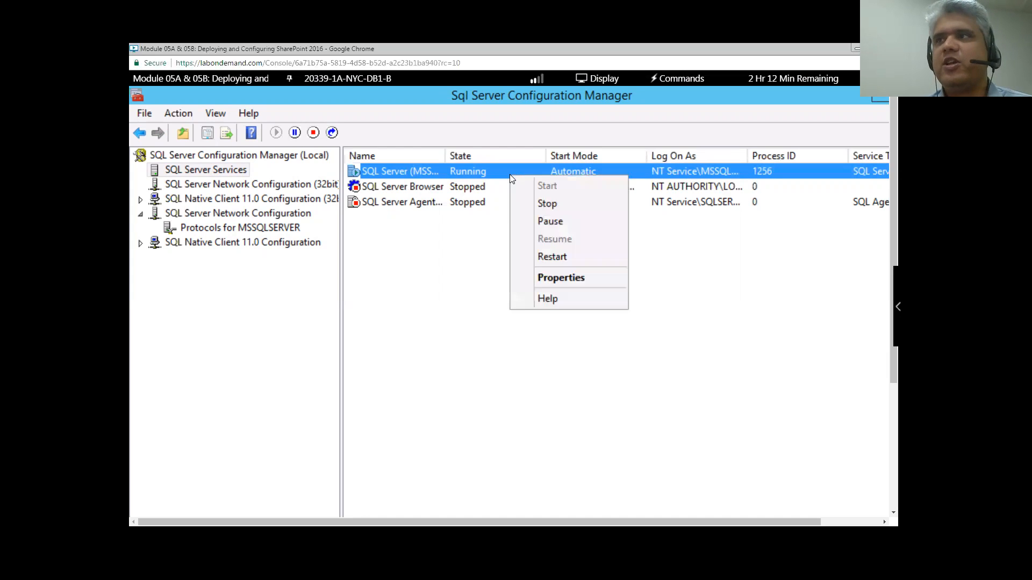
left_click(556, 279)
scroll(552, 277, "down", 1)
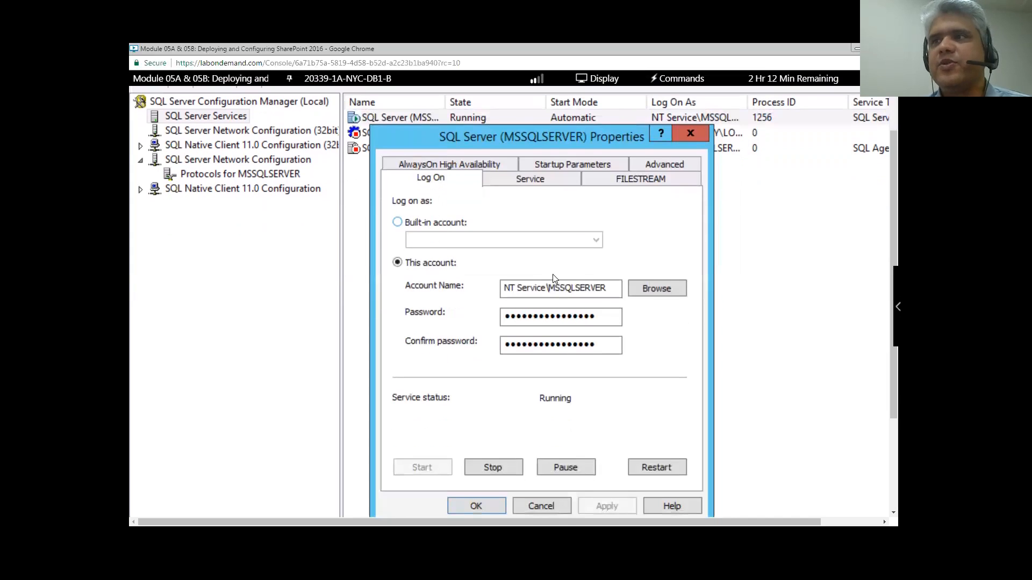
left_click(611, 290)
left_click_drag(611, 291, 487, 295)
left_click(544, 292)
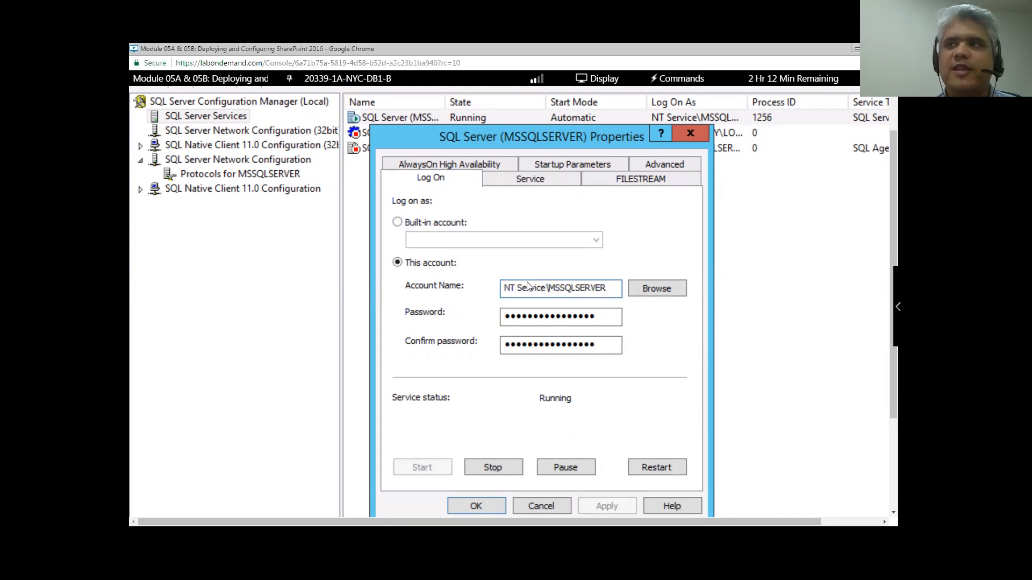
left_click_drag(504, 291, 547, 296)
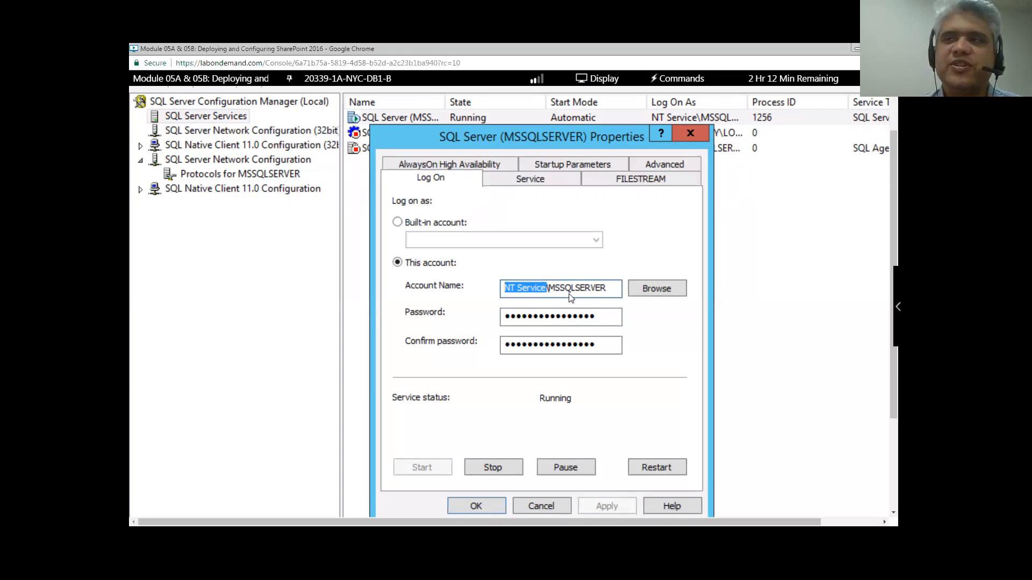
left_click(549, 294)
left_click(506, 293, "shift")
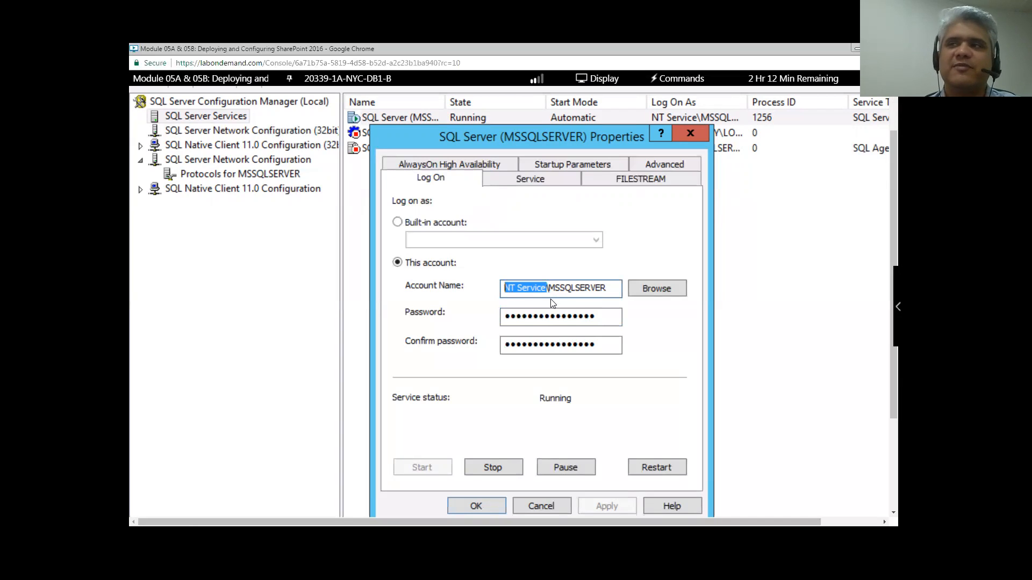
left_click(617, 295)
left_click_drag(617, 295, 487, 293)
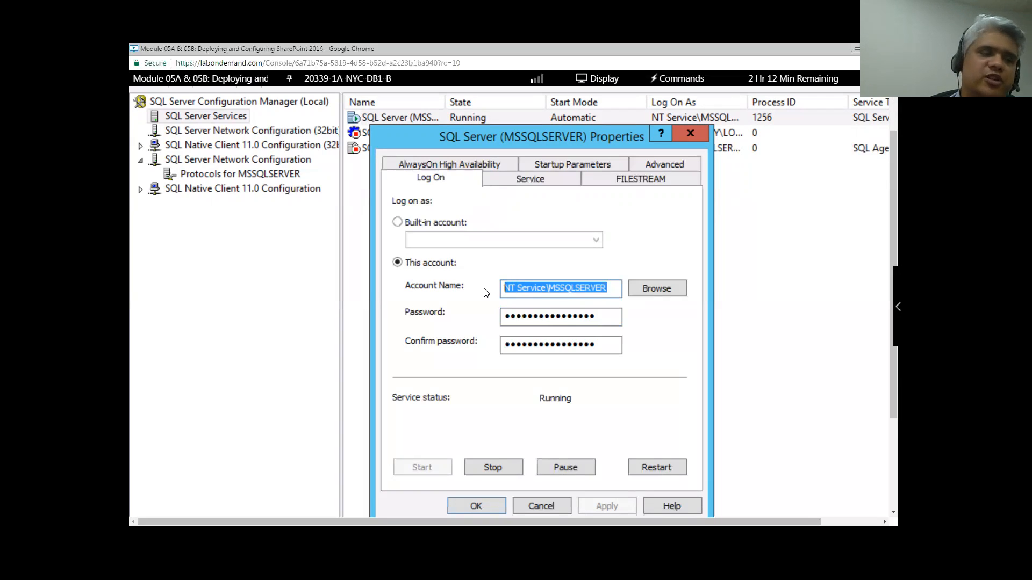
left_click(535, 288)
left_click_drag(617, 294, 499, 298)
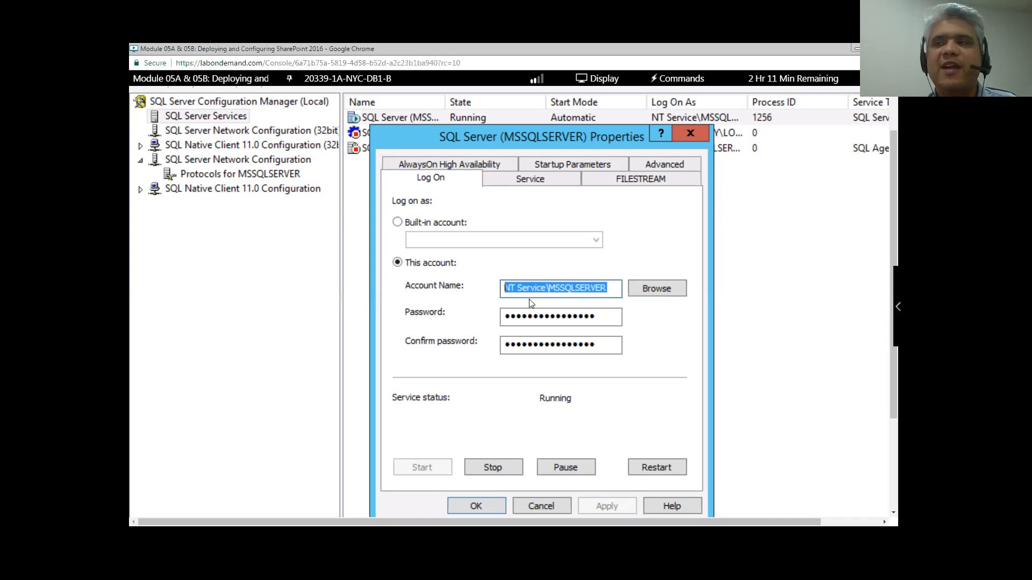
left_click(576, 290)
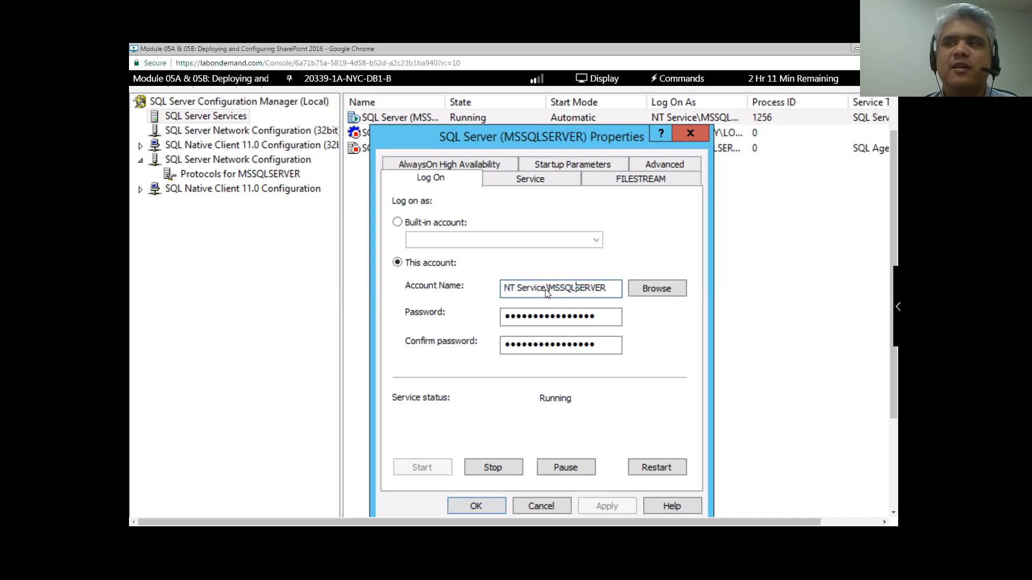
left_click_drag(610, 291, 471, 297)
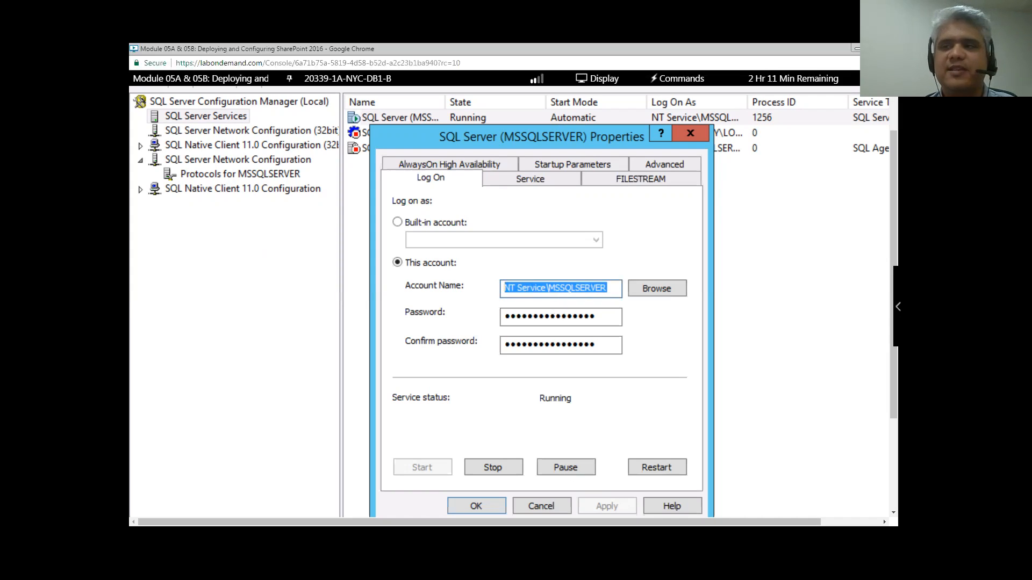
left_click(540, 506)
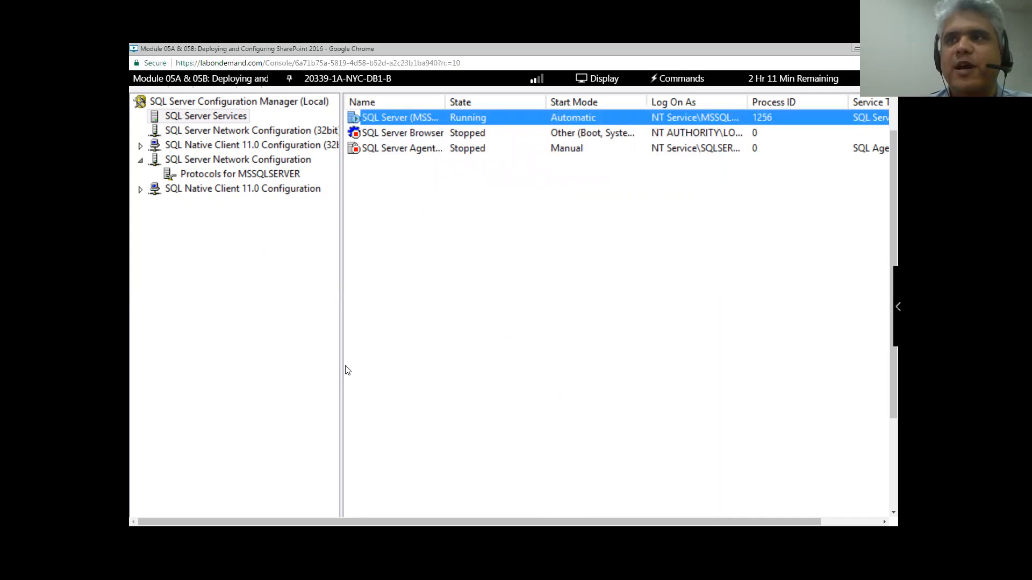
- Narrow the navigation tree, then minimize the lab console to reveal the SharePoint 2016 accounts slide
left_click_drag(341, 368, 292, 381)
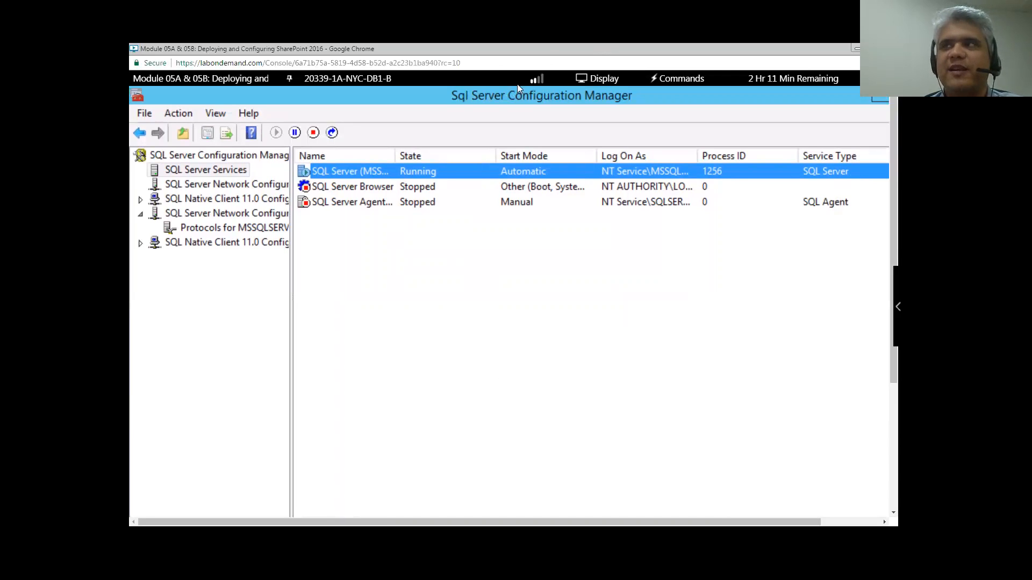
left_click(857, 51)
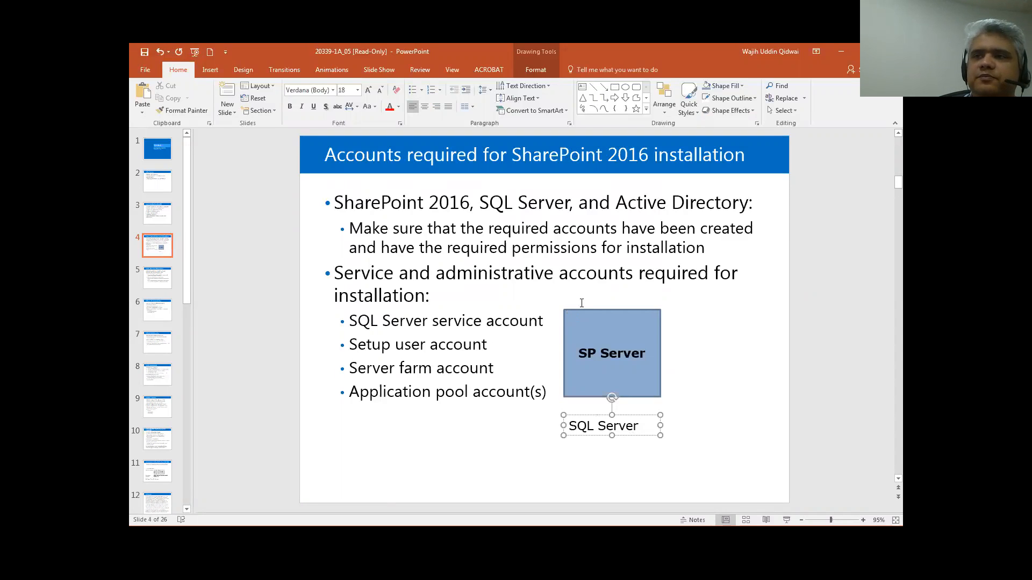
left_click(157, 283)
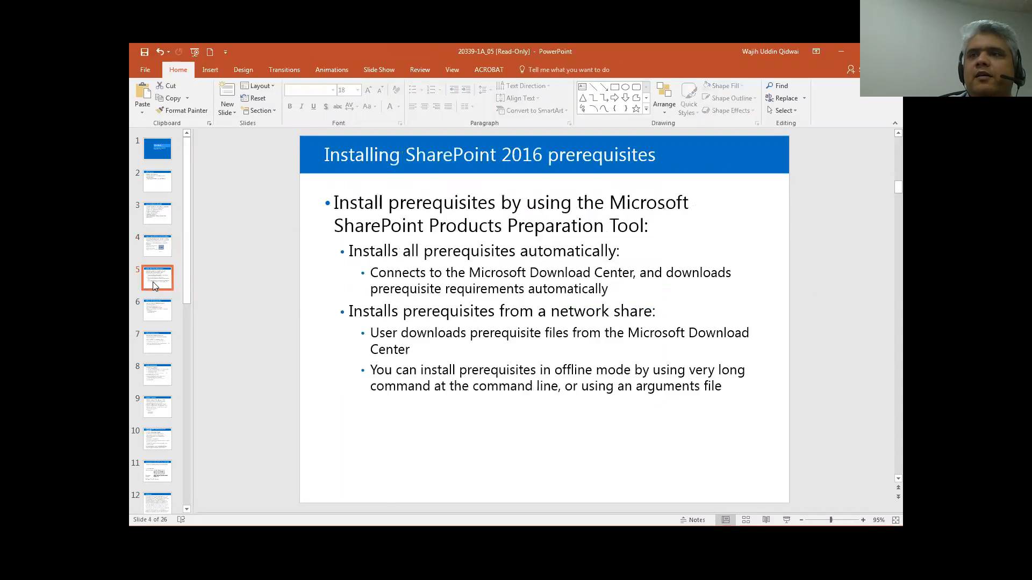
left_click(162, 252)
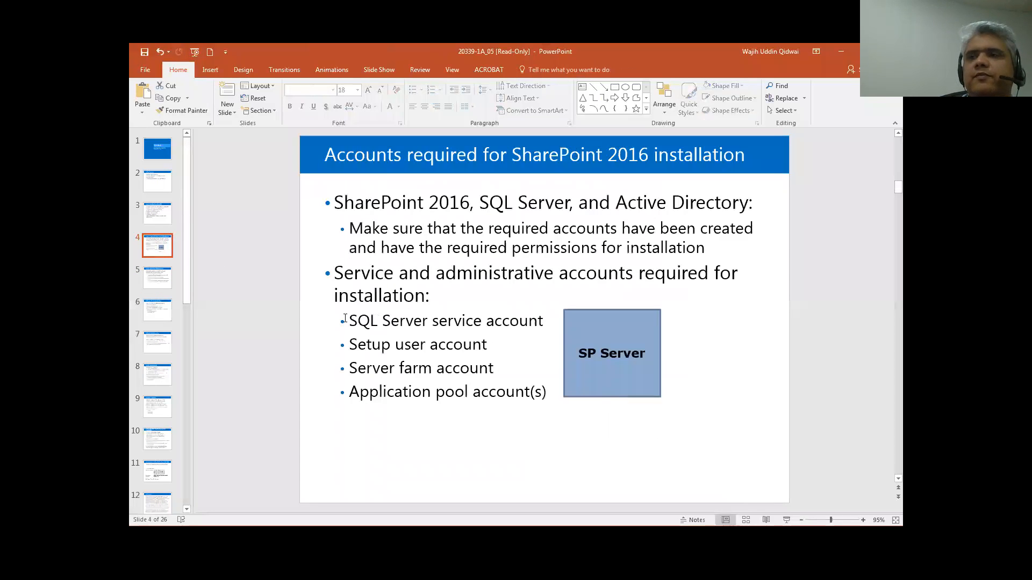
left_click_drag(350, 321, 527, 326)
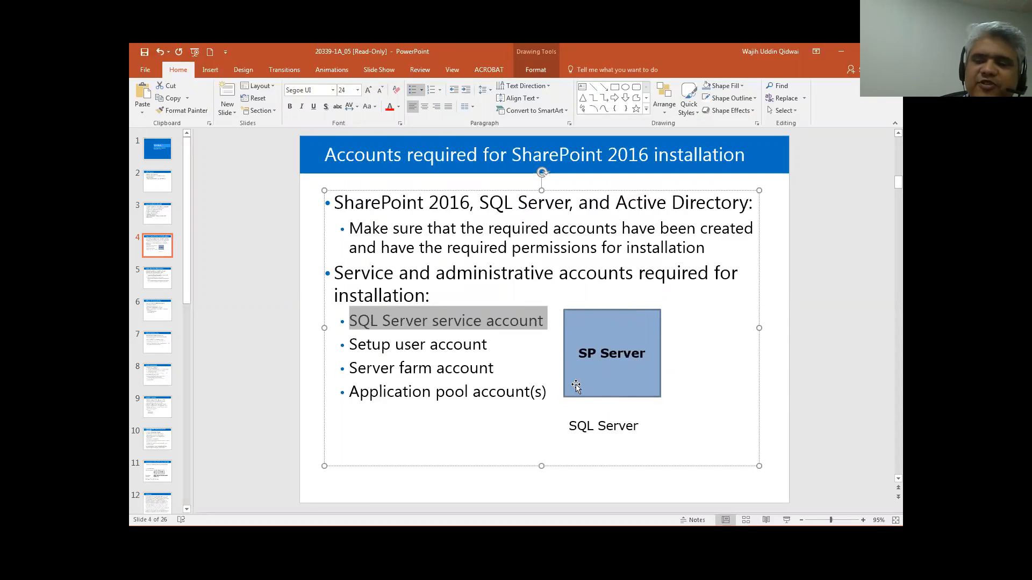
left_click(596, 423)
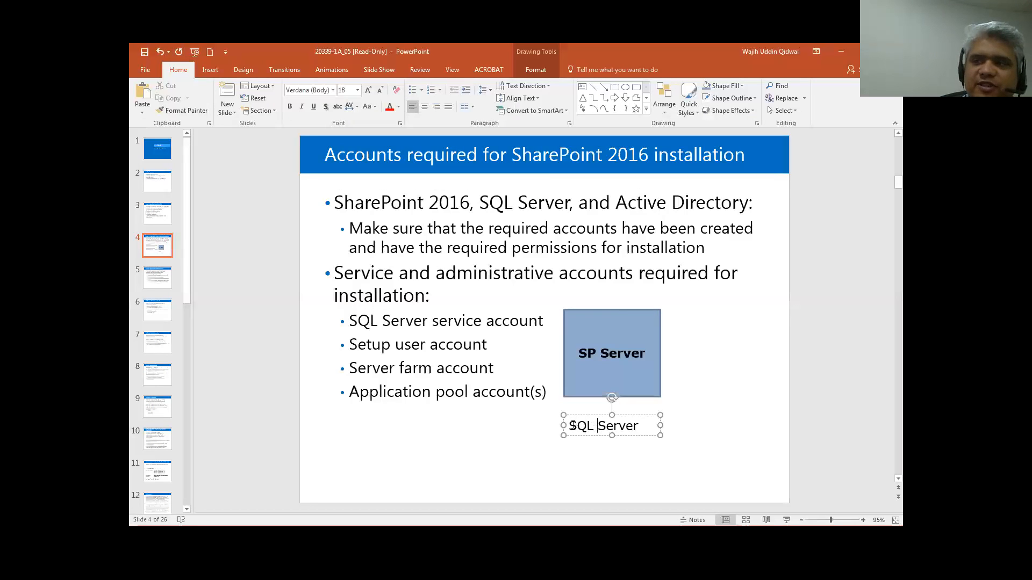
left_click_drag(568, 426, 640, 428)
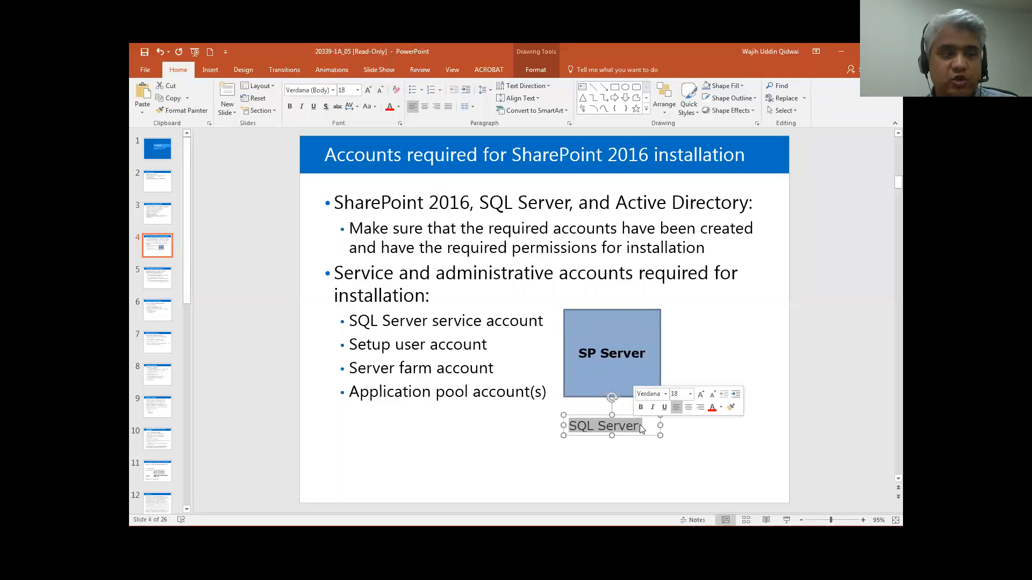
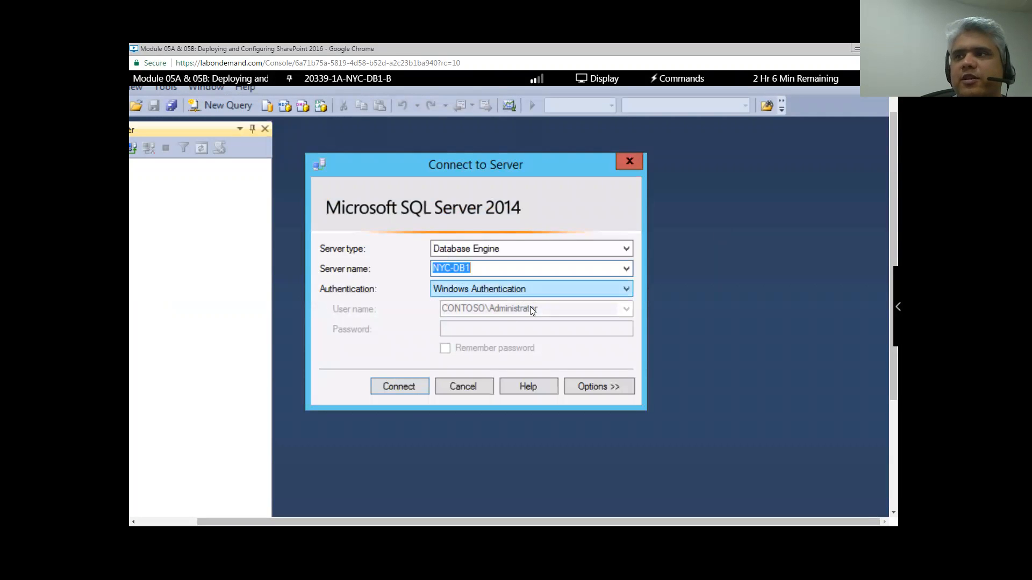
- Connect to NYC-DB1 and expand Security > Logins to show existing logins such as sa
left_click(414, 385)
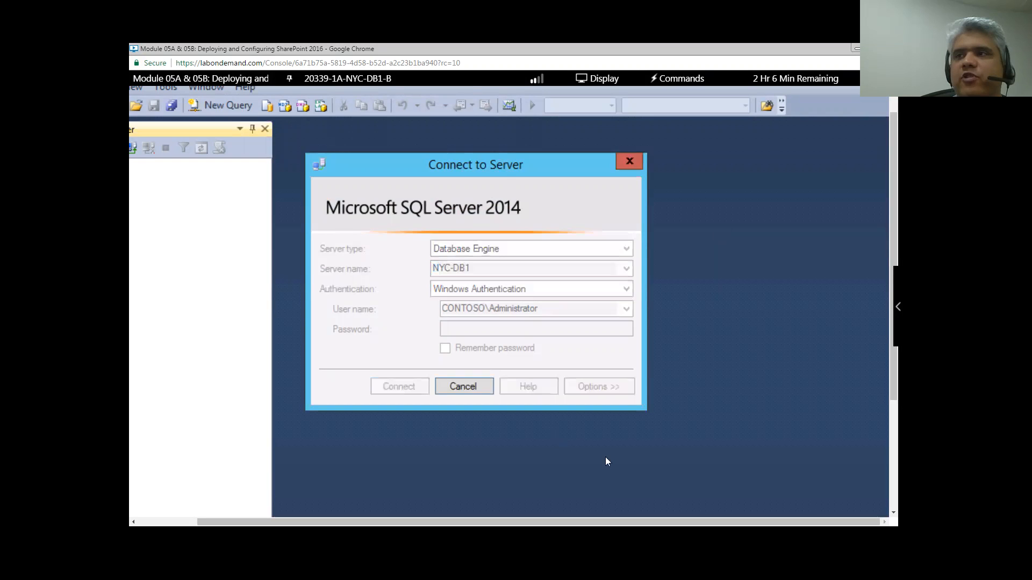
left_click_drag(376, 522, 317, 522)
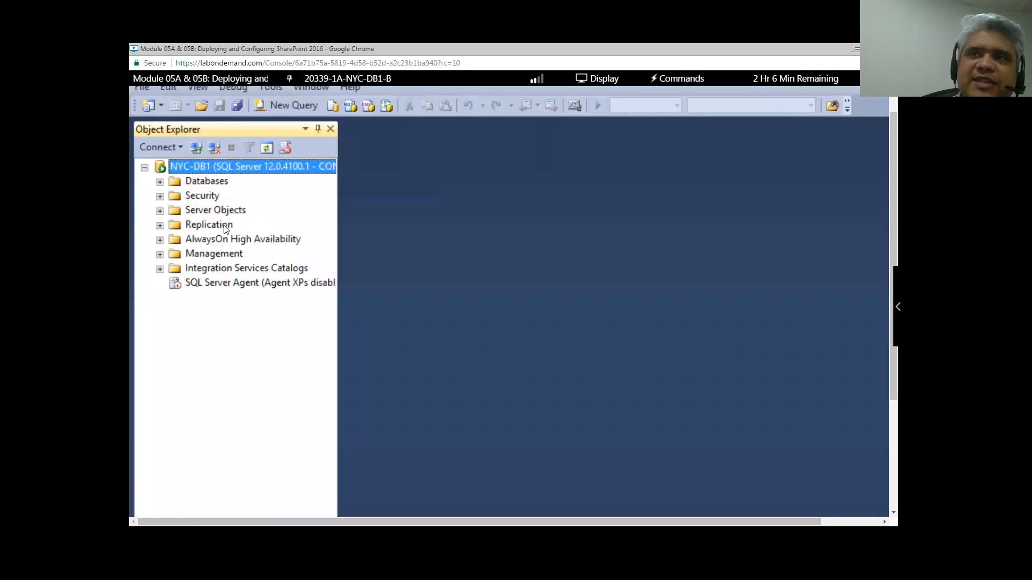
left_click(159, 197)
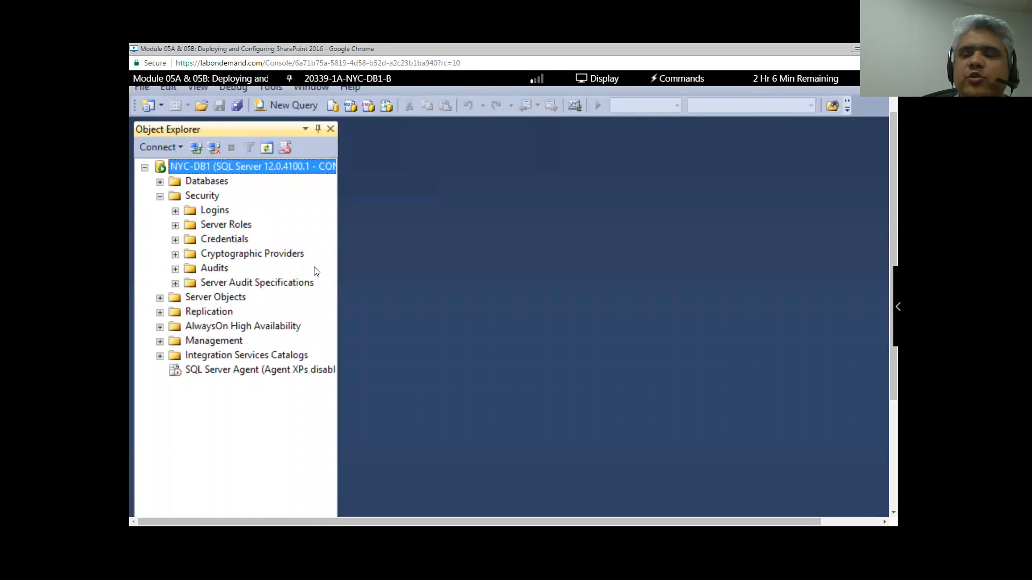
left_click(175, 211)
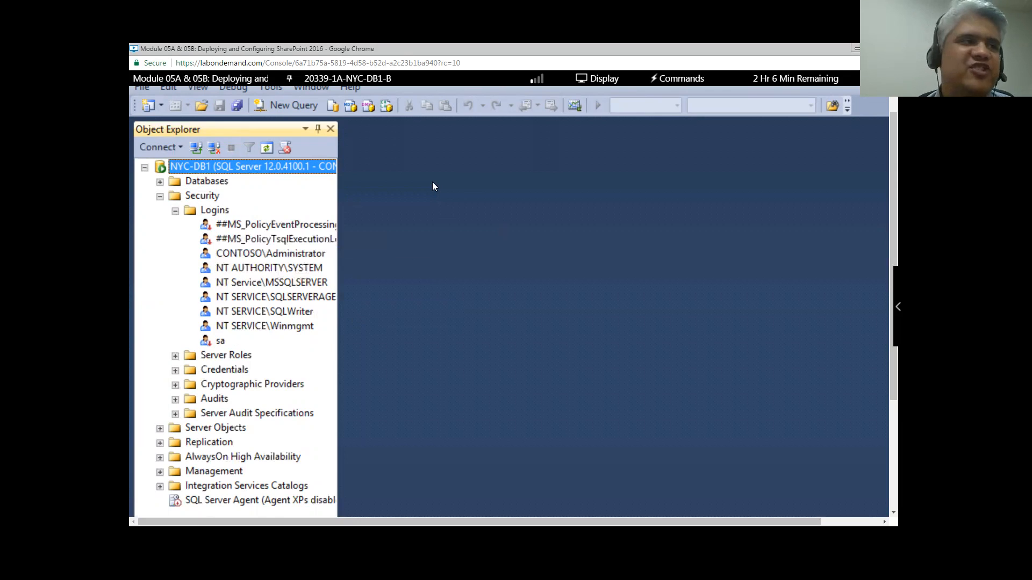
left_click(216, 210)
- Start a blank Windows-authentication login from the Logins folder's context menu
right_click(216, 210)
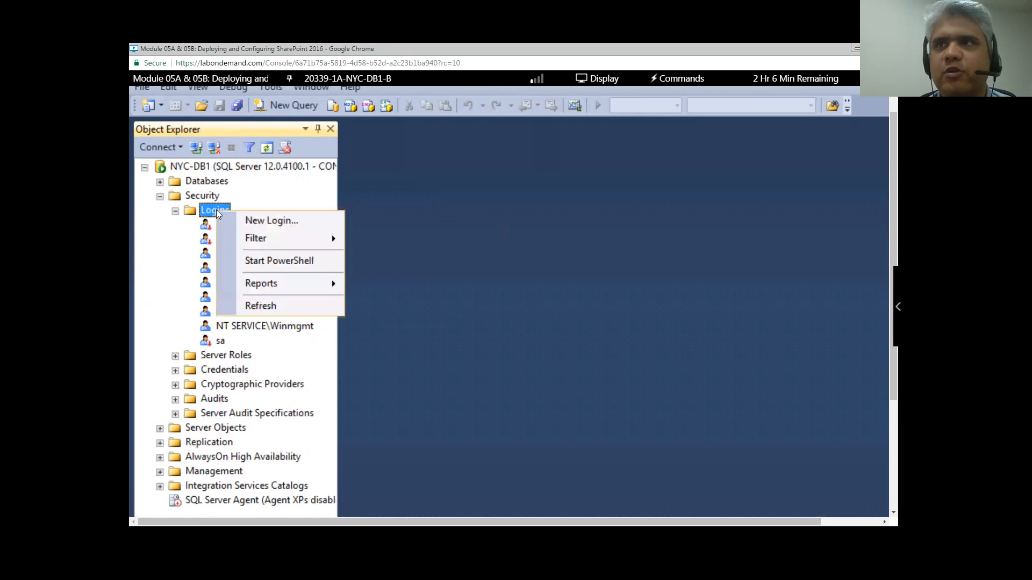
left_click(298, 224)
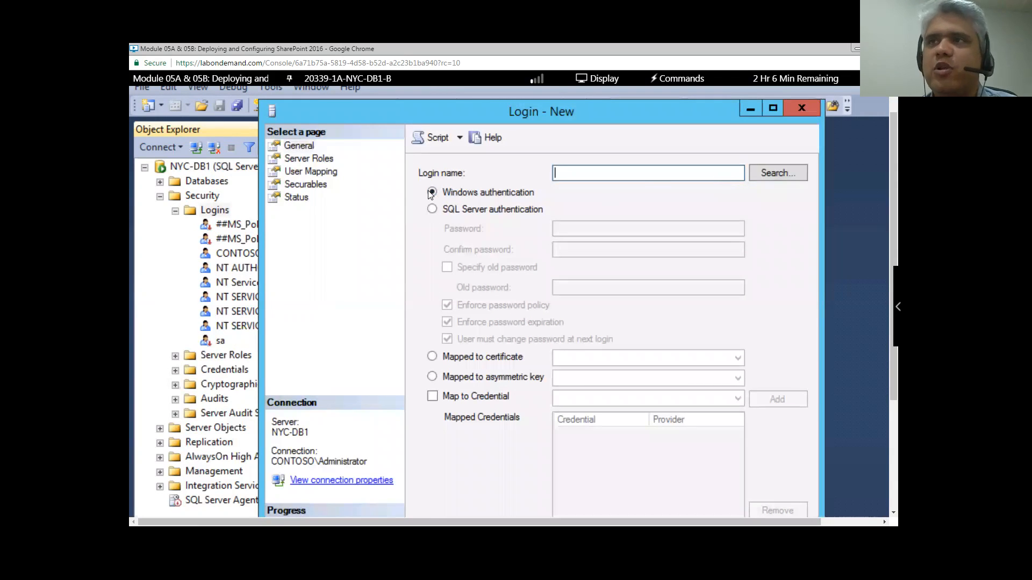
- On the Server Roles page, tick dbcreator, then securityadmin alongside public
left_click(307, 159)
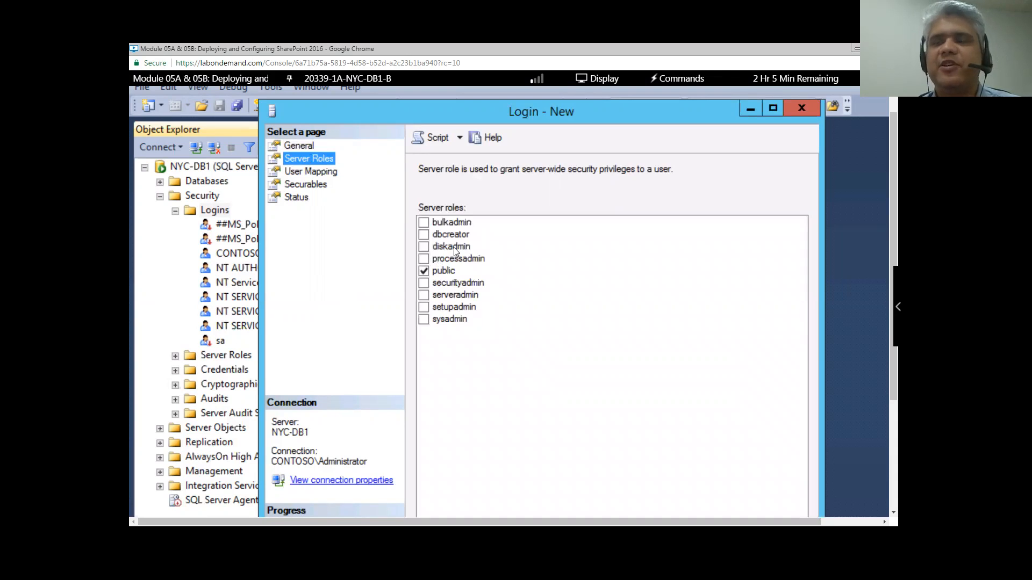
left_click(423, 235)
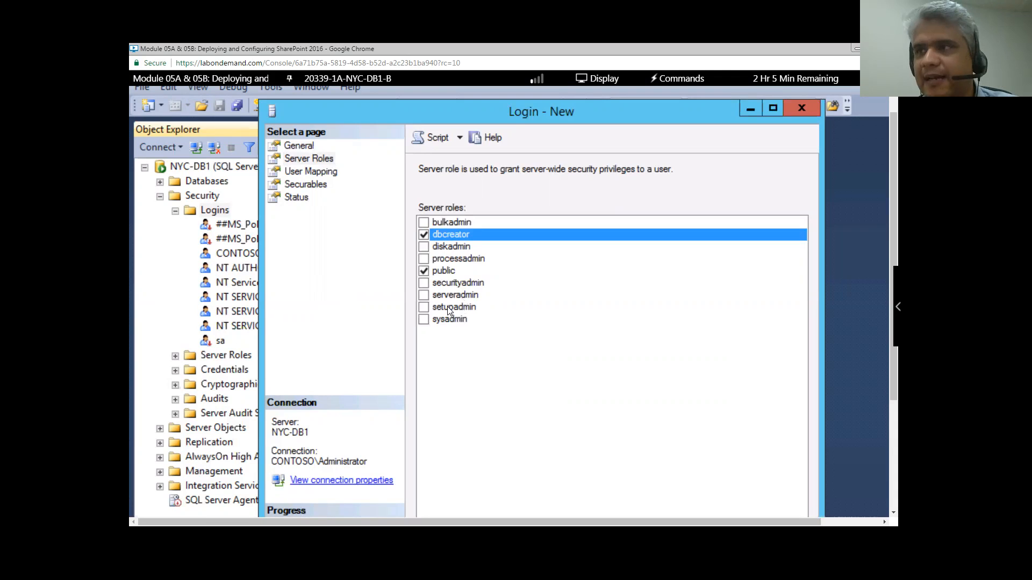
left_click(430, 284)
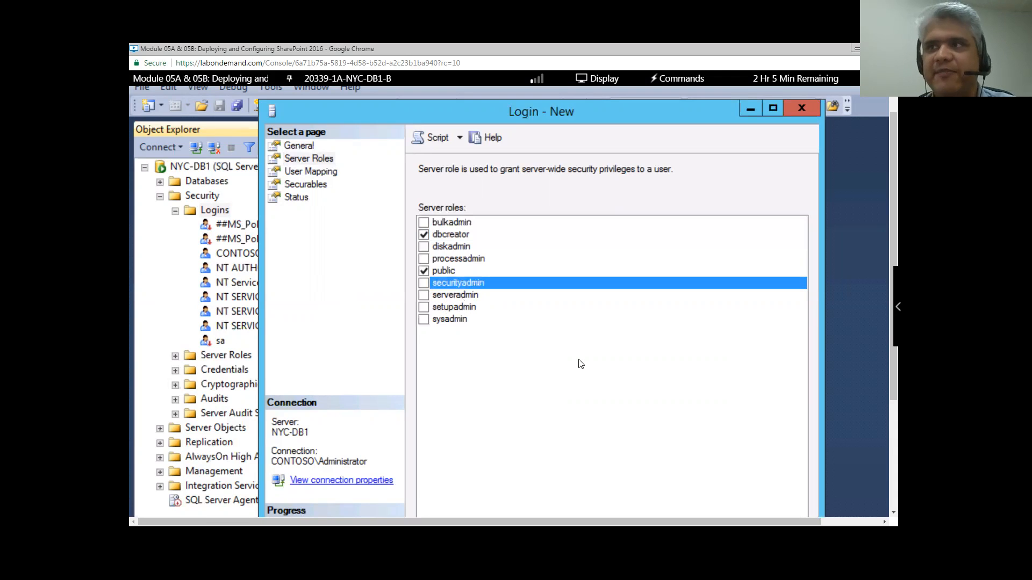
key("space")
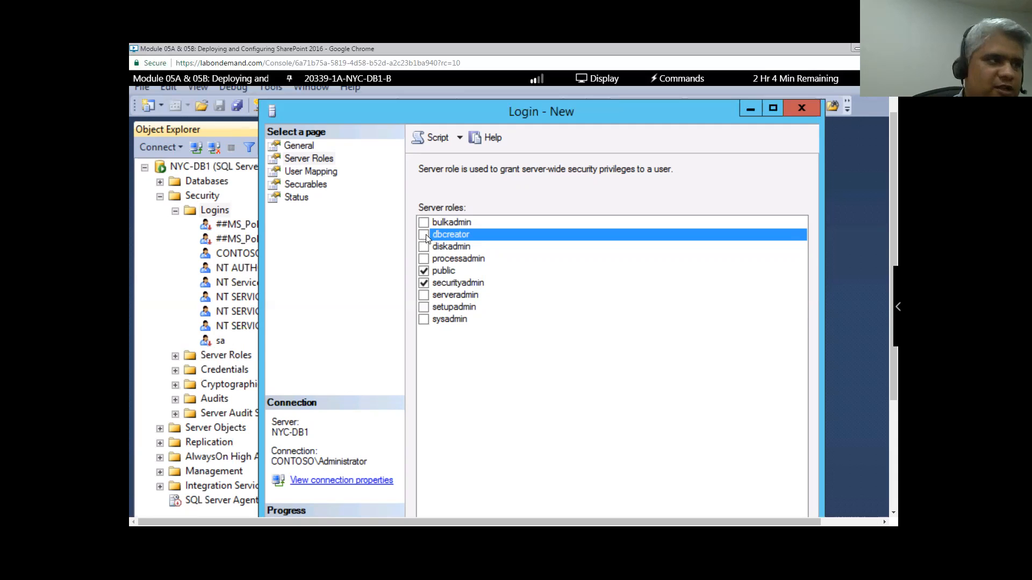
- Swap dbcreator and securityadmin for sysadmin, then discard the login and return to slide 4
left_click(424, 235)
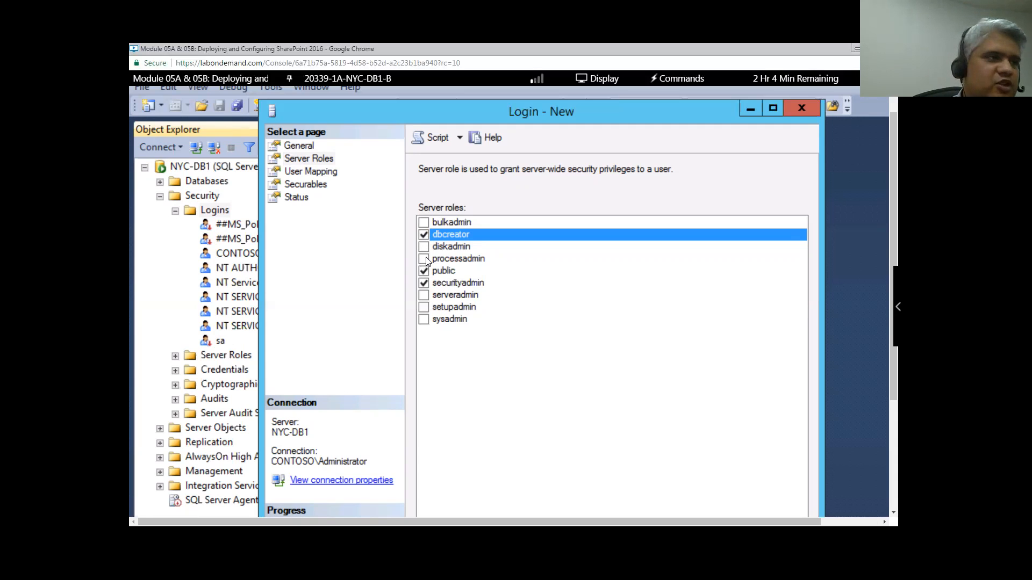
left_click(424, 235)
left_click(423, 284)
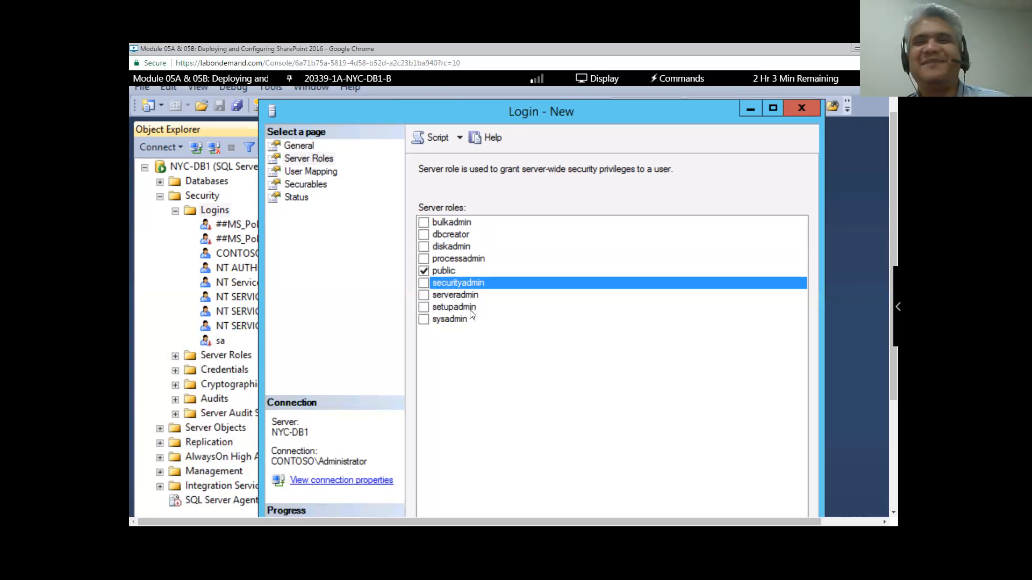
left_click(423, 320)
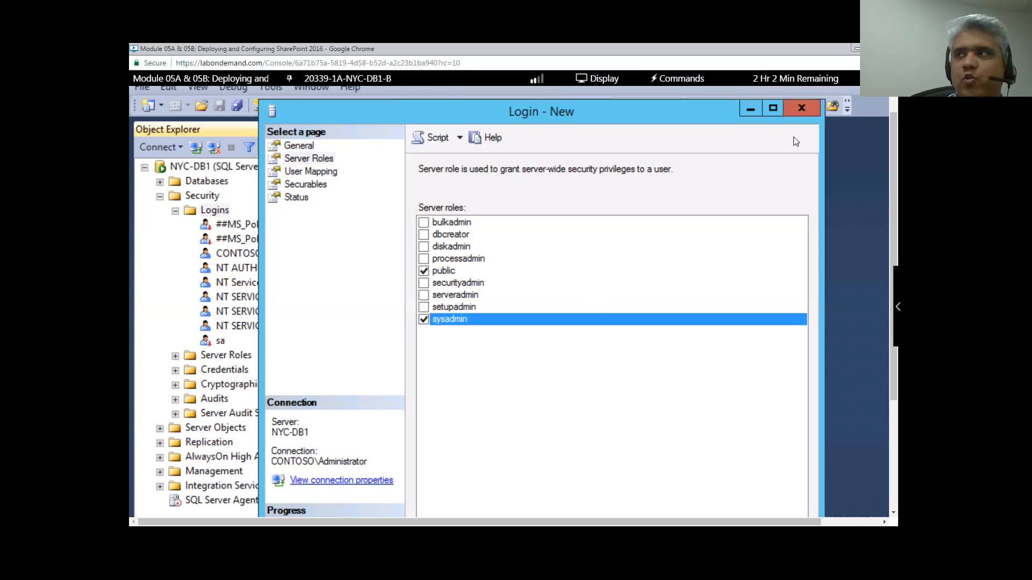
left_click(799, 113)
left_click(858, 52)
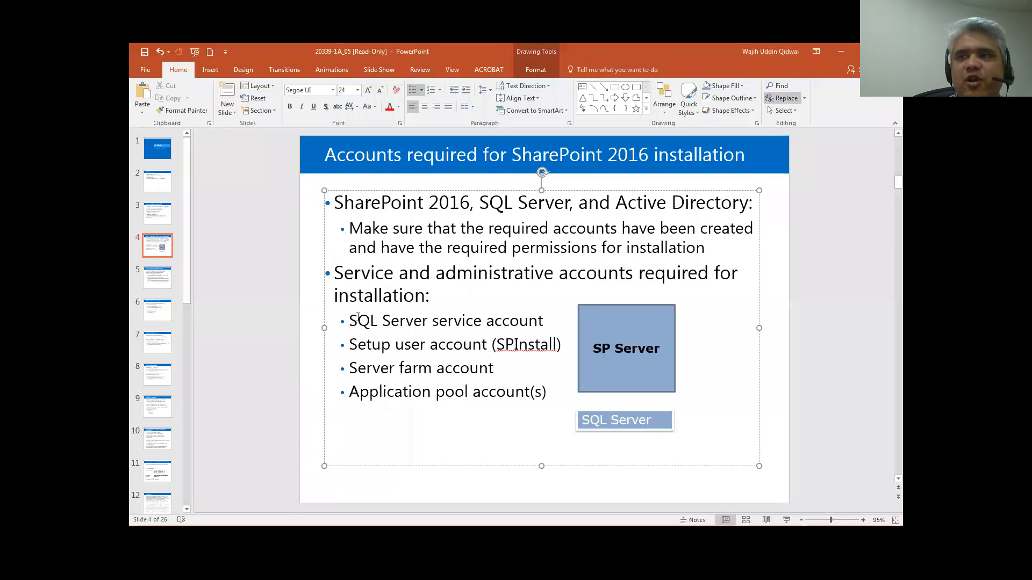
left_click_drag(361, 320, 543, 323)
left_click_drag(351, 345, 521, 344)
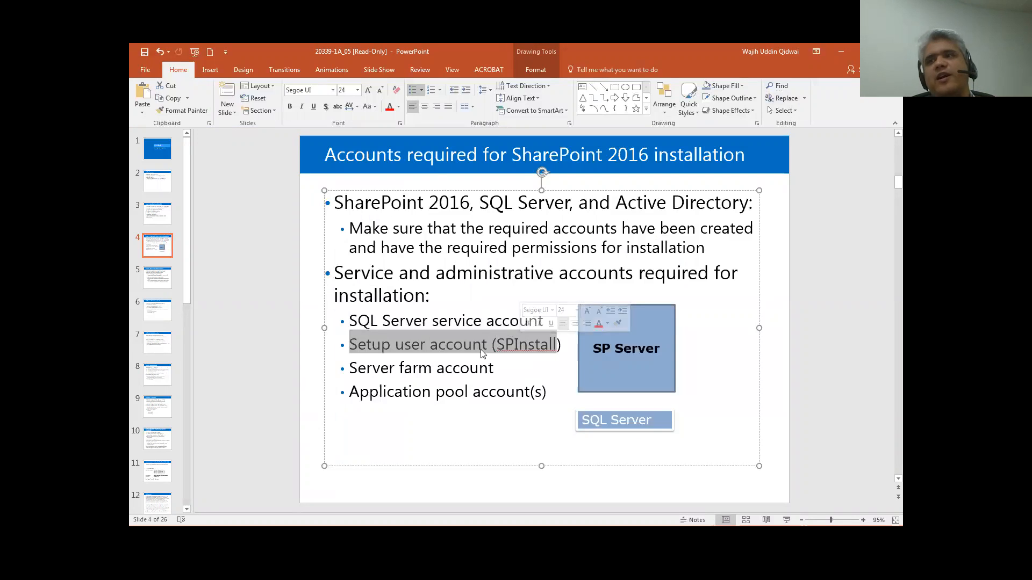
left_click(404, 368)
left_click_drag(349, 368, 487, 365)
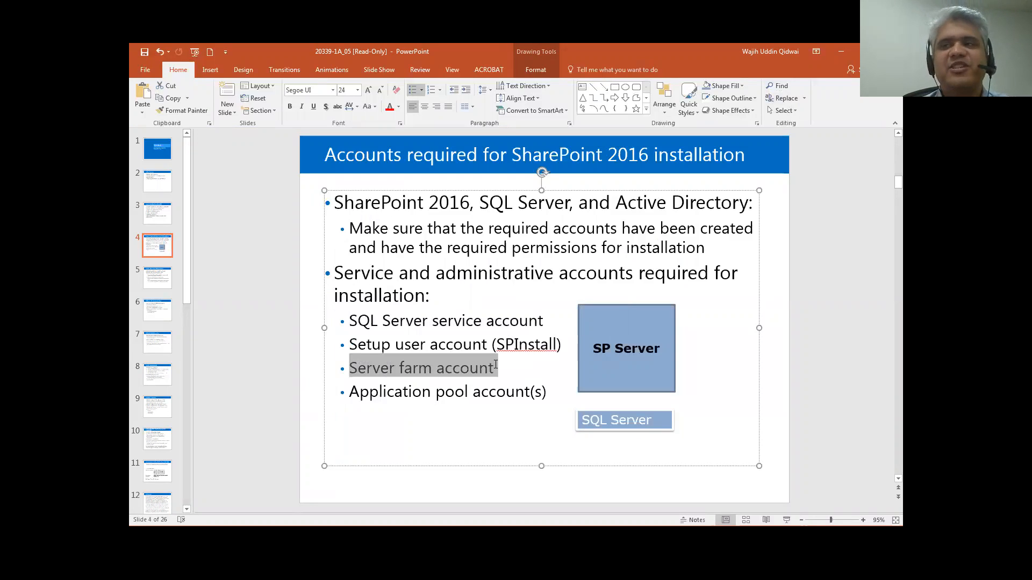
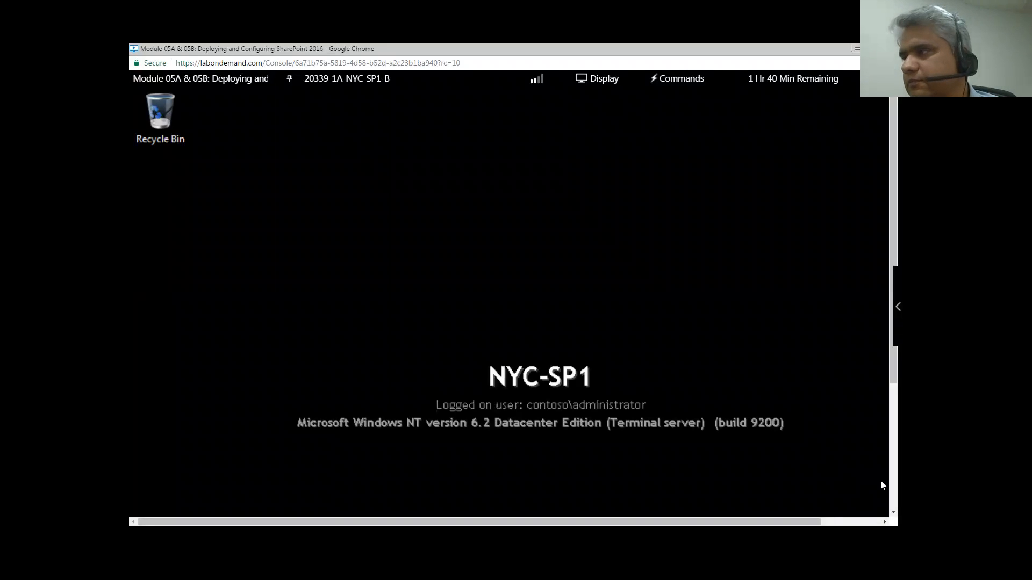
- Open File Explorer and go into the Windows folder on Local Disk (C:)
left_click(893, 493)
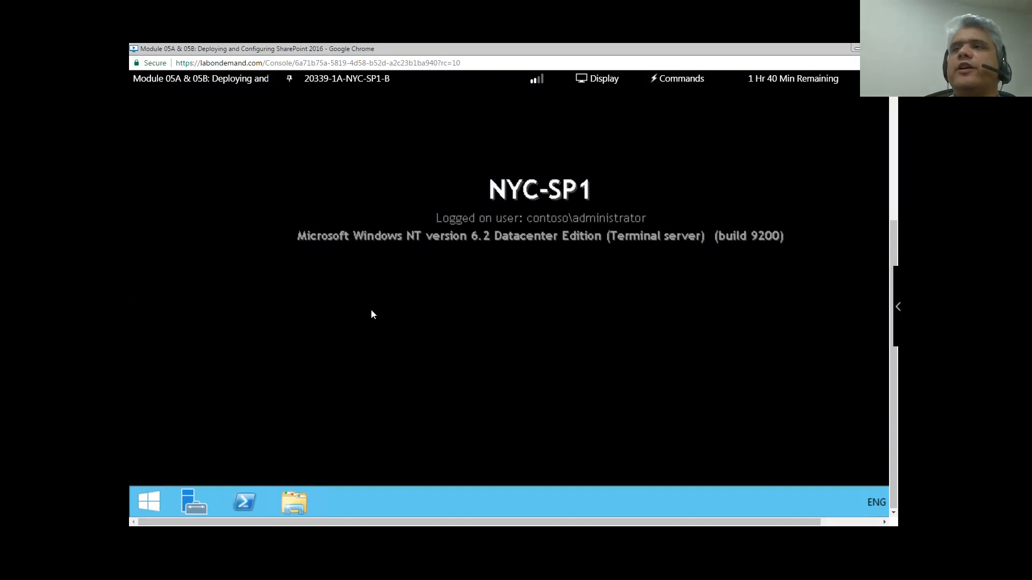
scroll(392, 308, "up", 1)
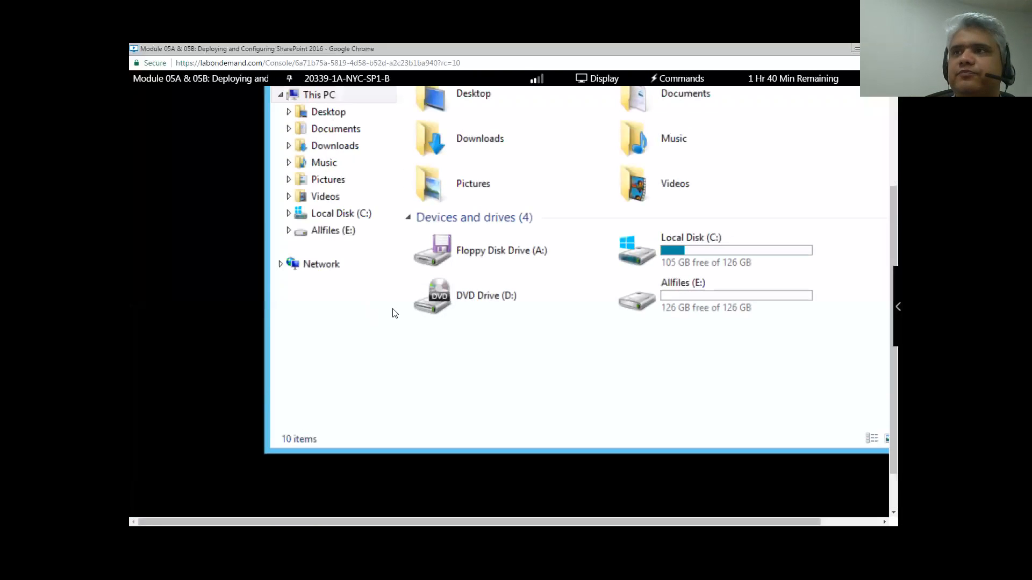
scroll(392, 311, "up", 1)
left_click(363, 271)
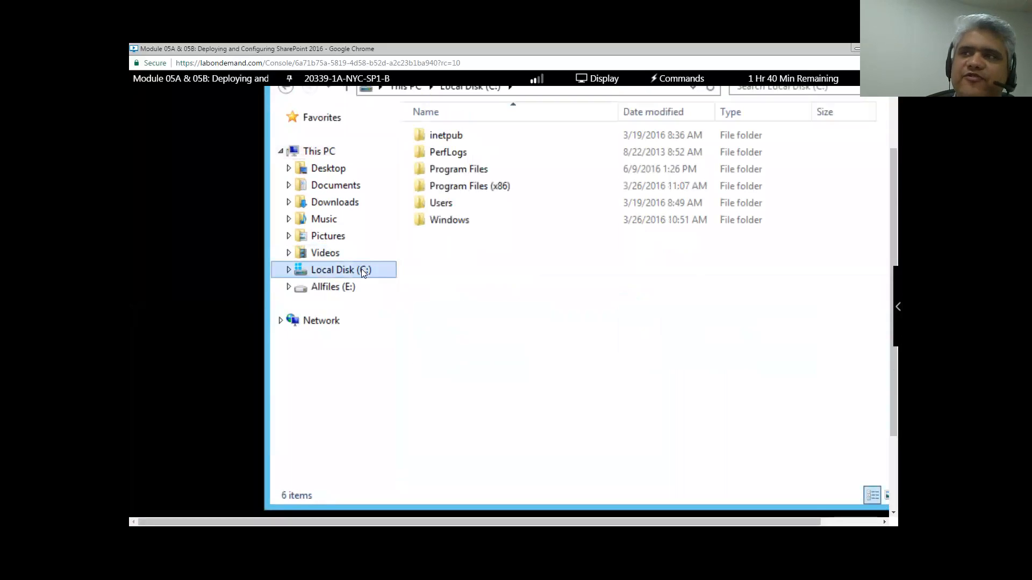
double_click(463, 223)
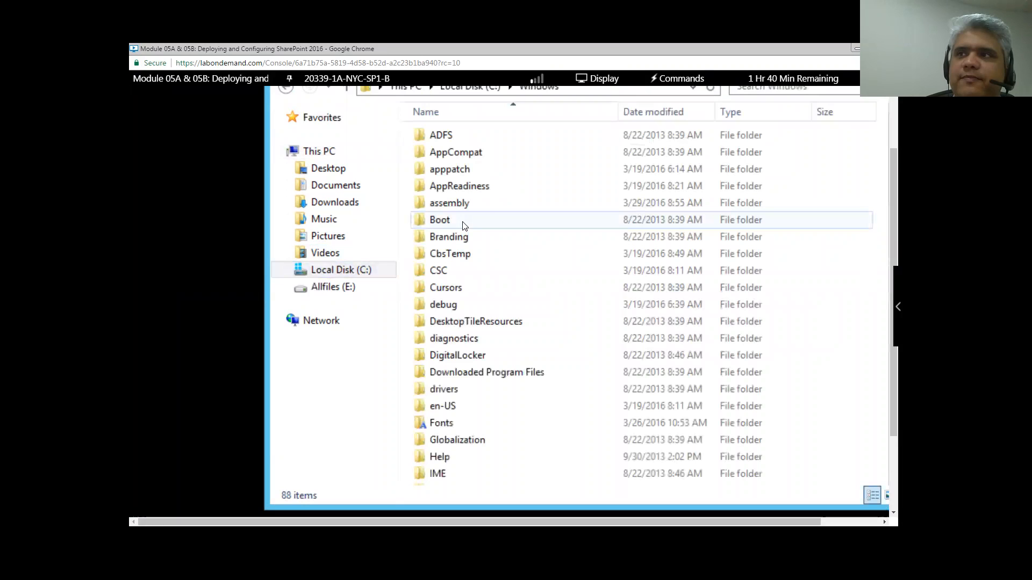
- Switch the selection back and forth between System32 and SysWOW64, ending on SysWOW64
left_click(472, 367)
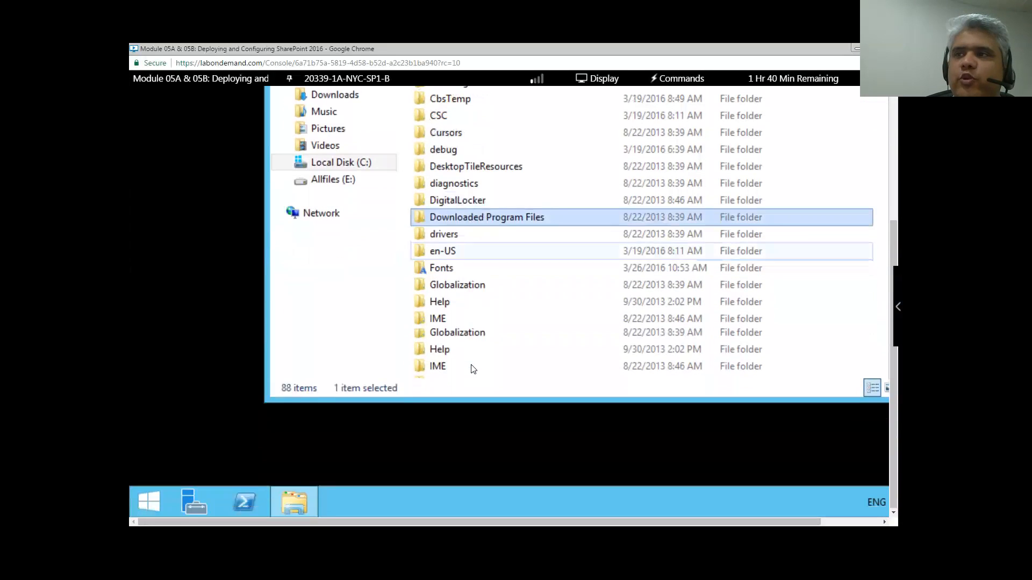
scroll(458, 285, "down", 3)
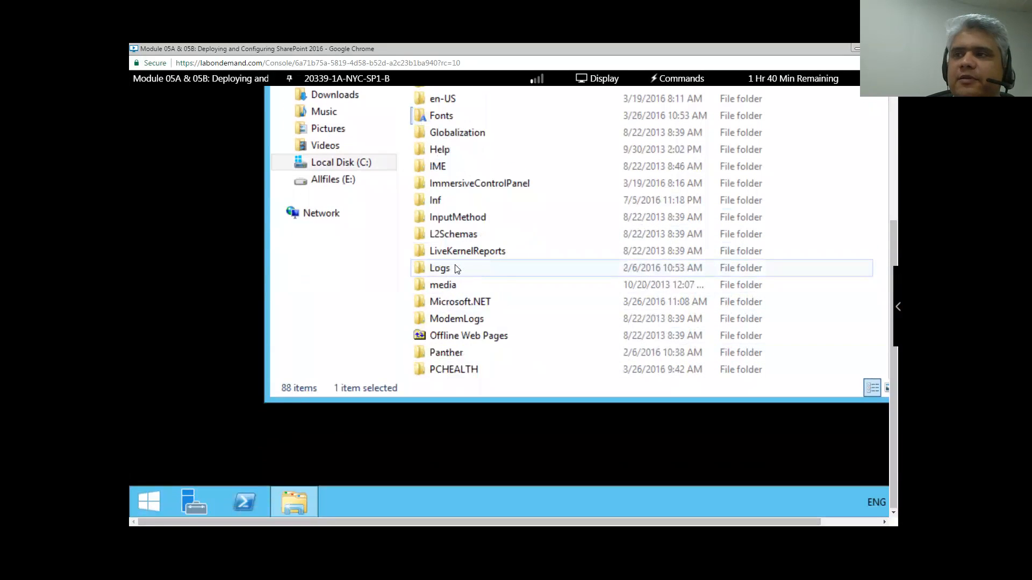
scroll(455, 268, "down", 5)
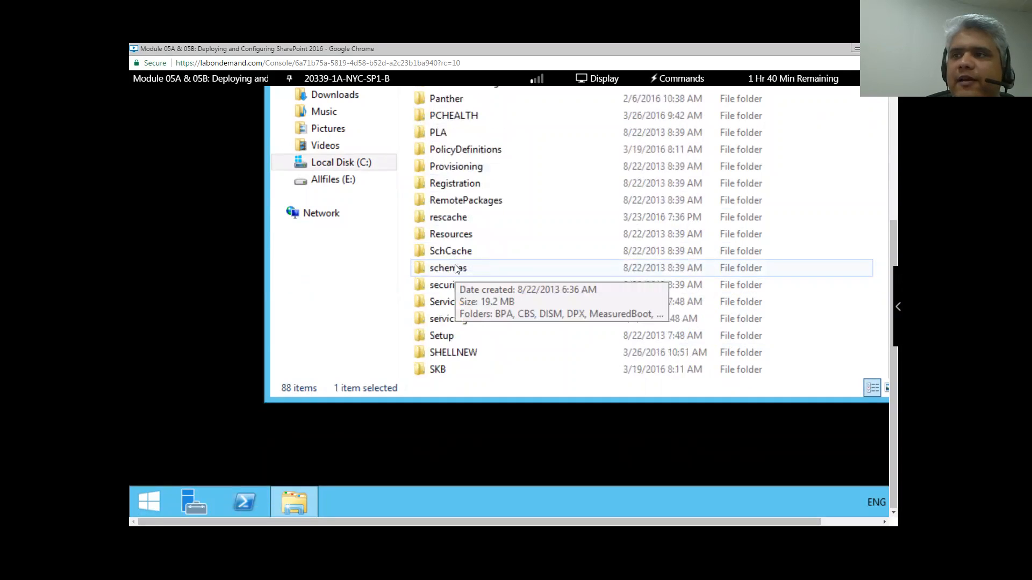
scroll(455, 269, "down", 3)
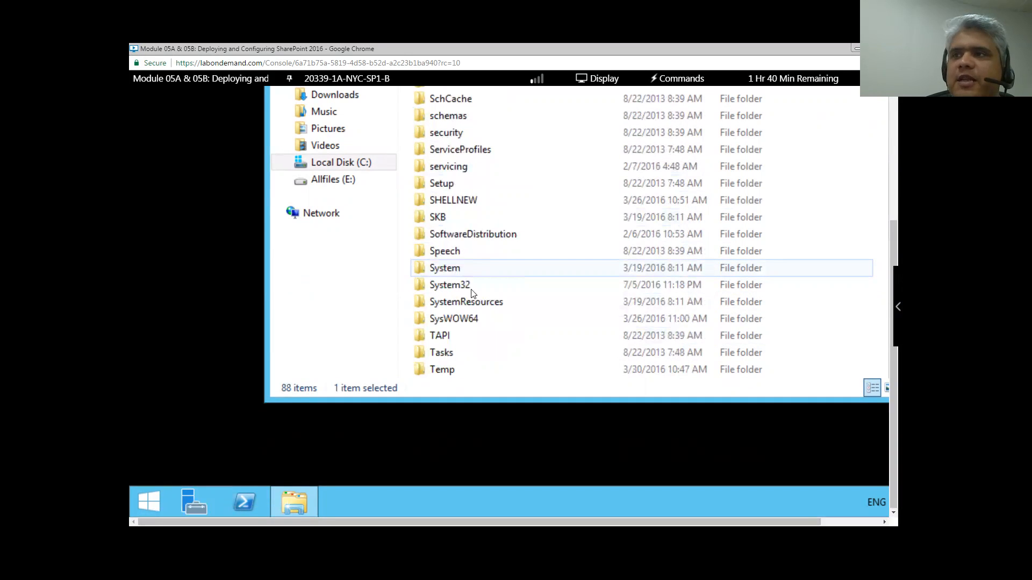
left_click(468, 286)
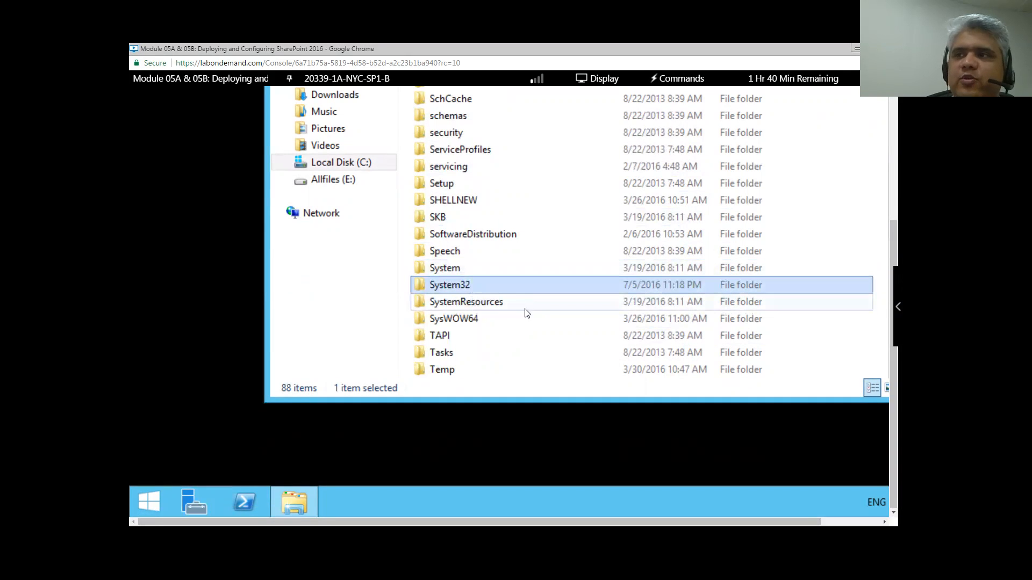
left_click(470, 319)
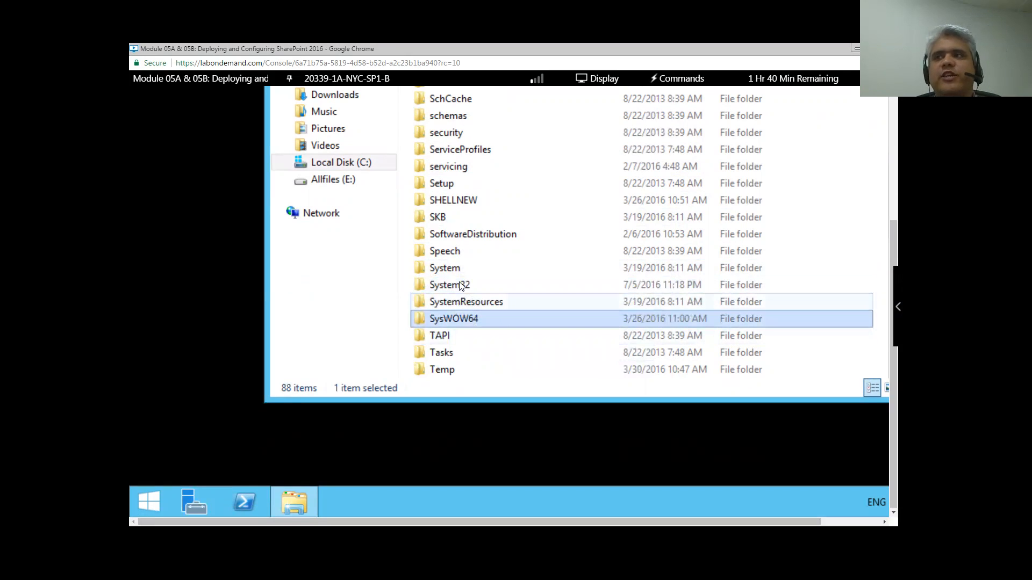
left_click(460, 286)
left_click(473, 319)
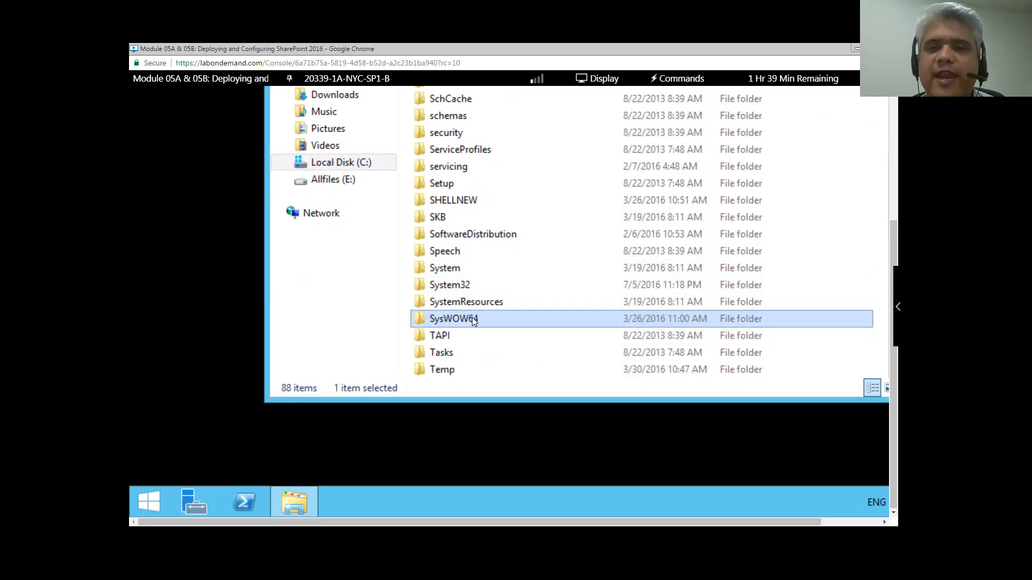
mouse_move(471, 317)
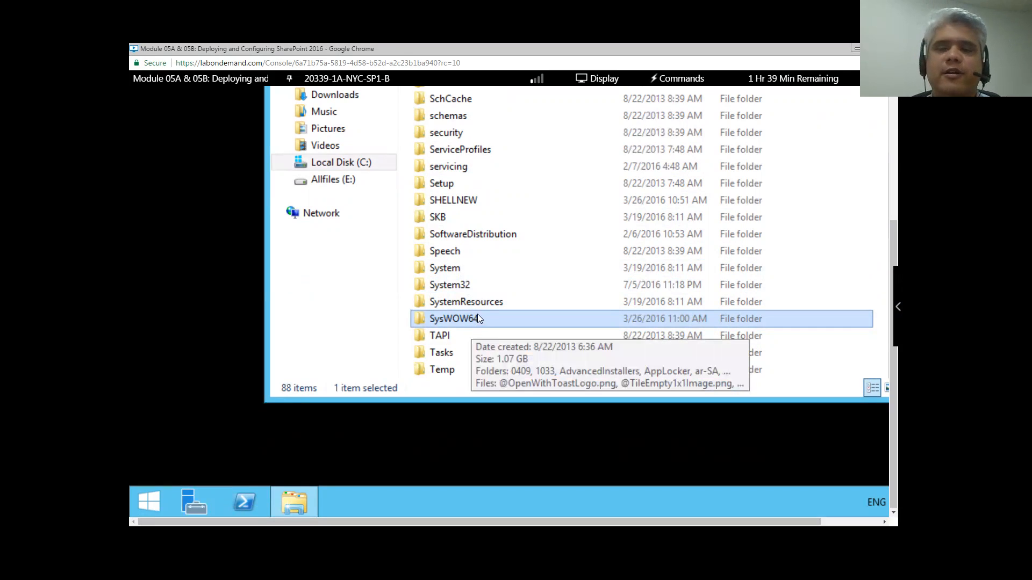
left_click(470, 287)
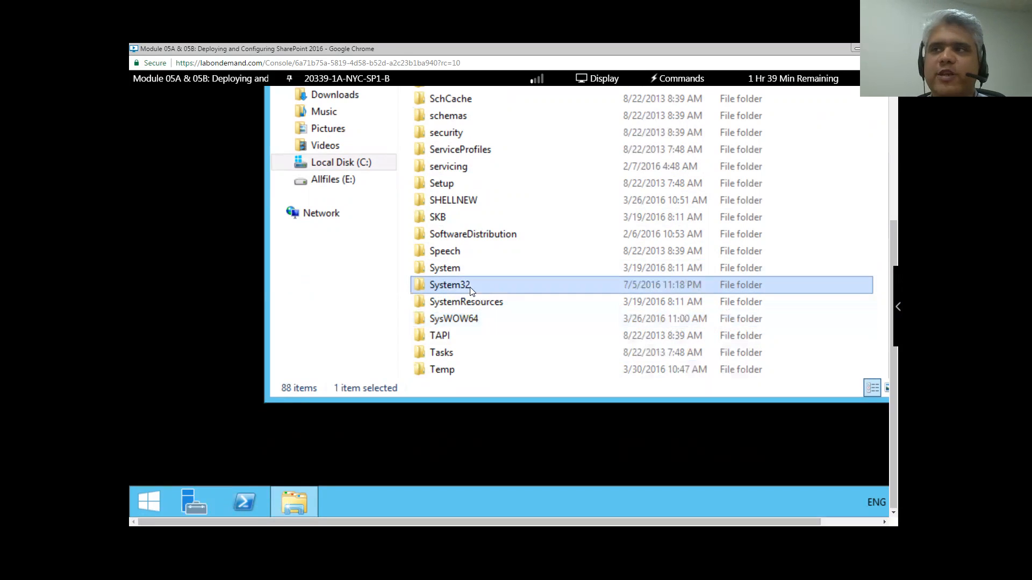
left_click(474, 320)
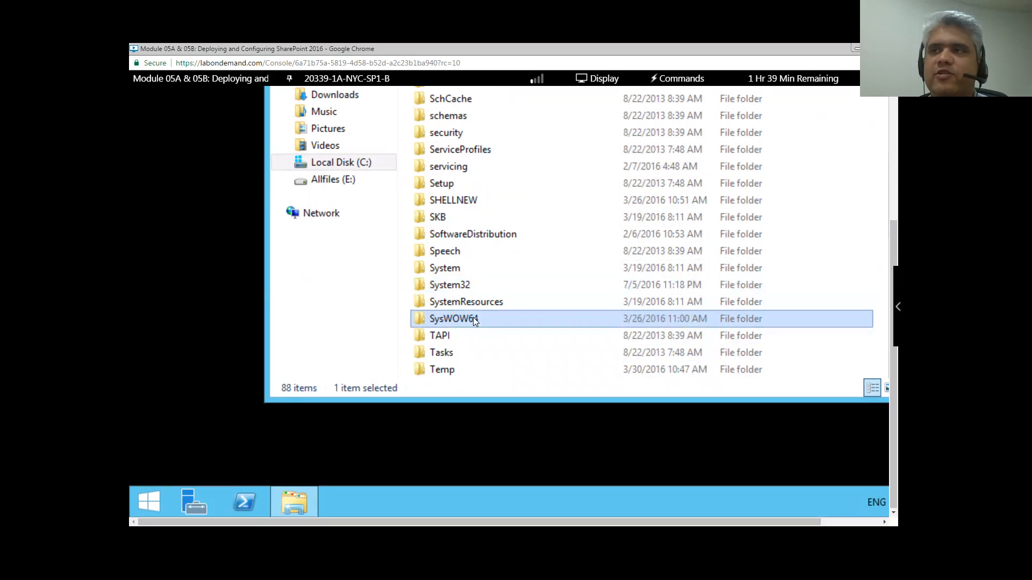
- Open System32 and scroll down past its subfolders to the first files, like aepic.dll
double_click(458, 284)
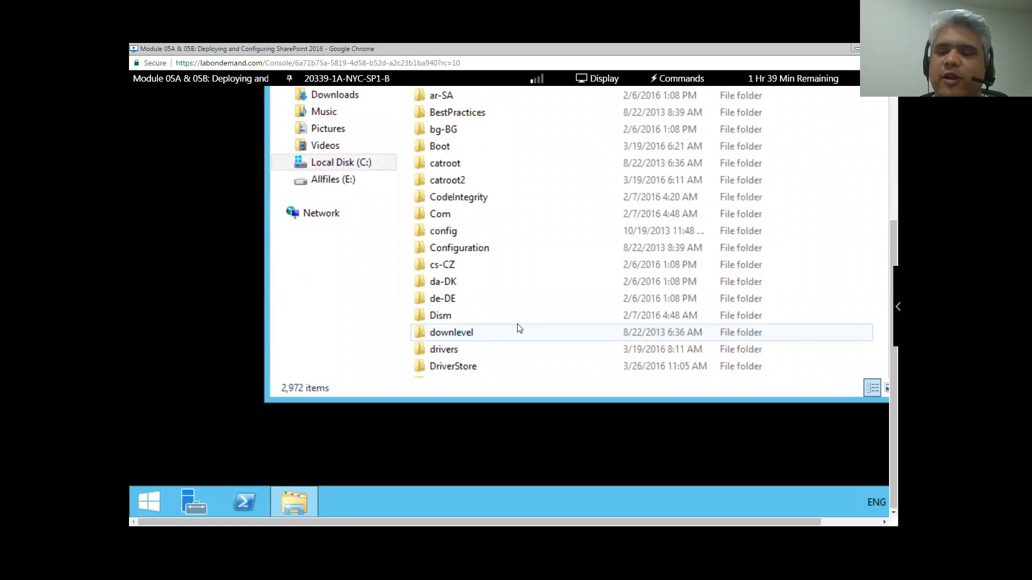
left_click(460, 199)
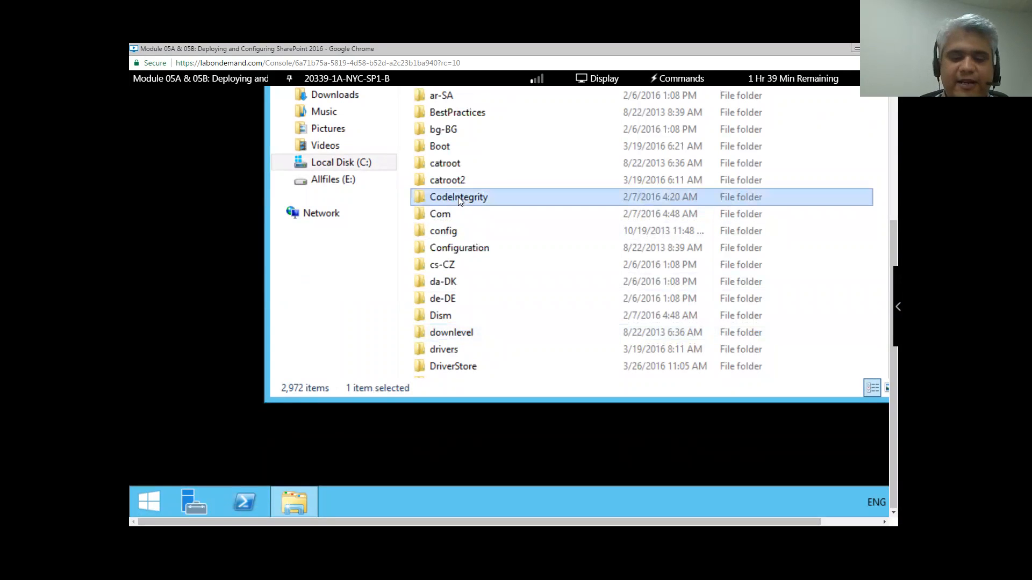
key("Down")
key("Down")
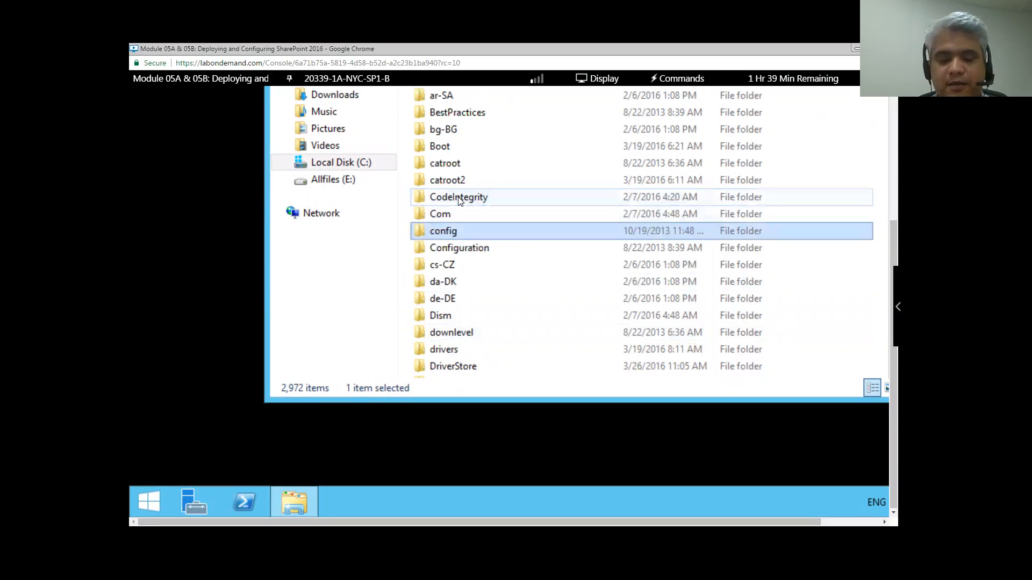
scroll(460, 200, "down", 10)
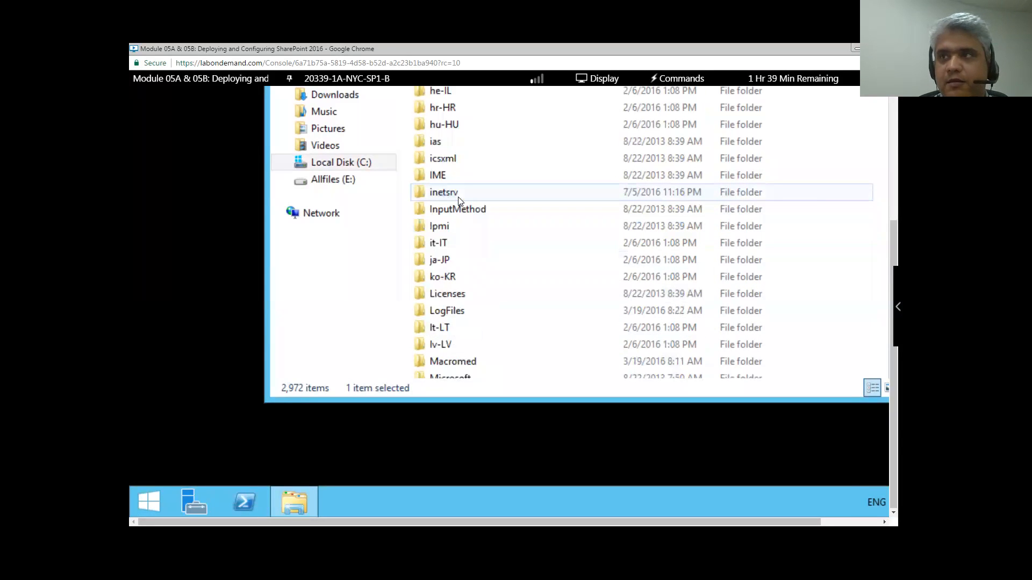
scroll(468, 178, "down", 10)
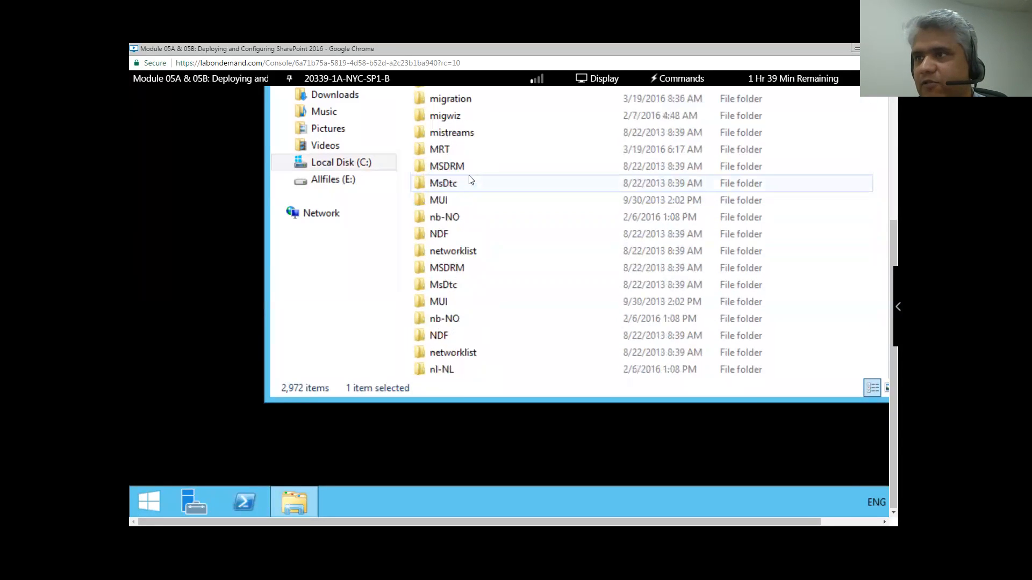
scroll(472, 180, "down", 13)
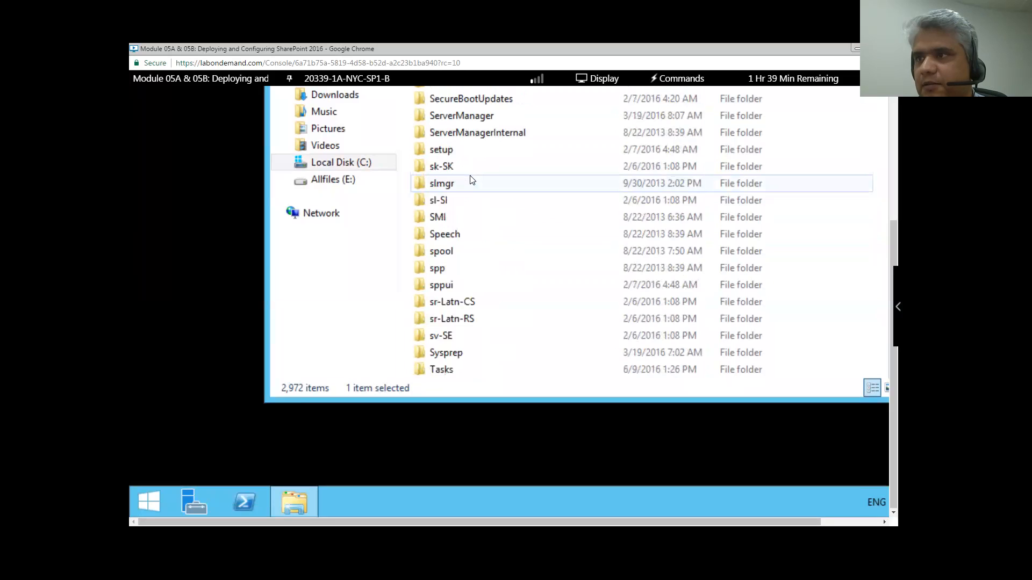
scroll(471, 179, "down", 7)
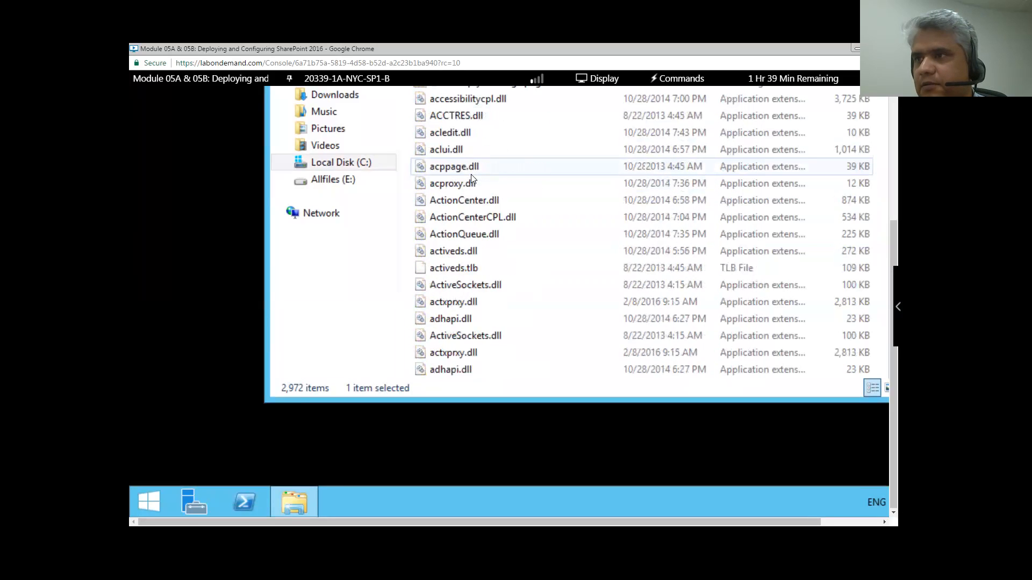
scroll(473, 179, "down", 4)
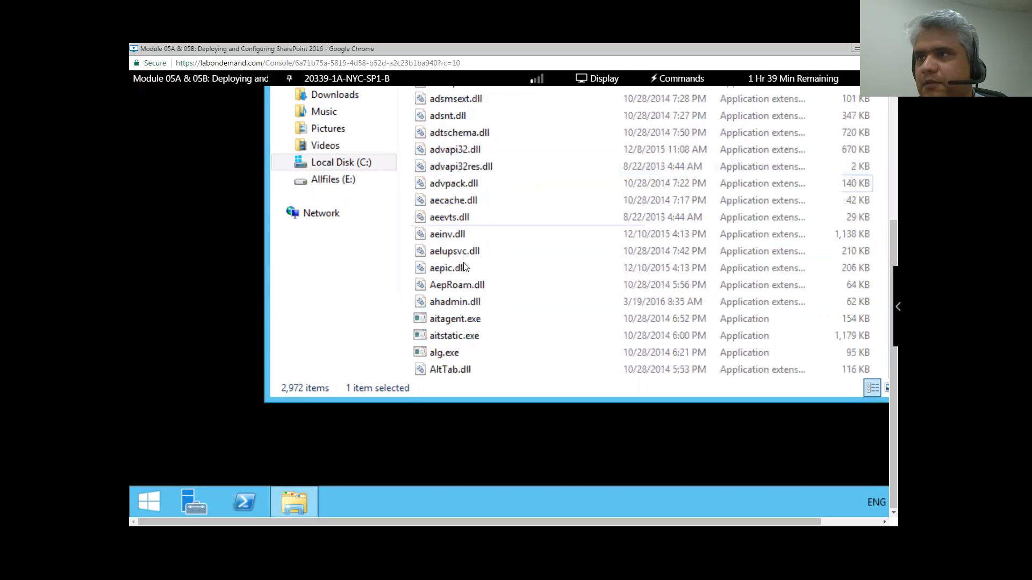
left_click(481, 266)
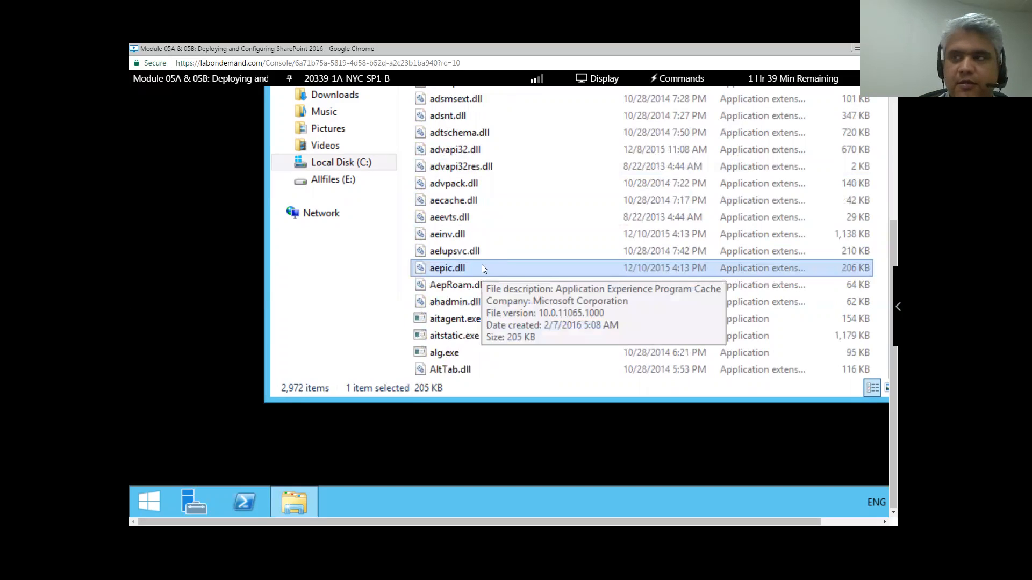
- Type 'cli' to jump through the file list and select cliconfg.exe
type("cons")
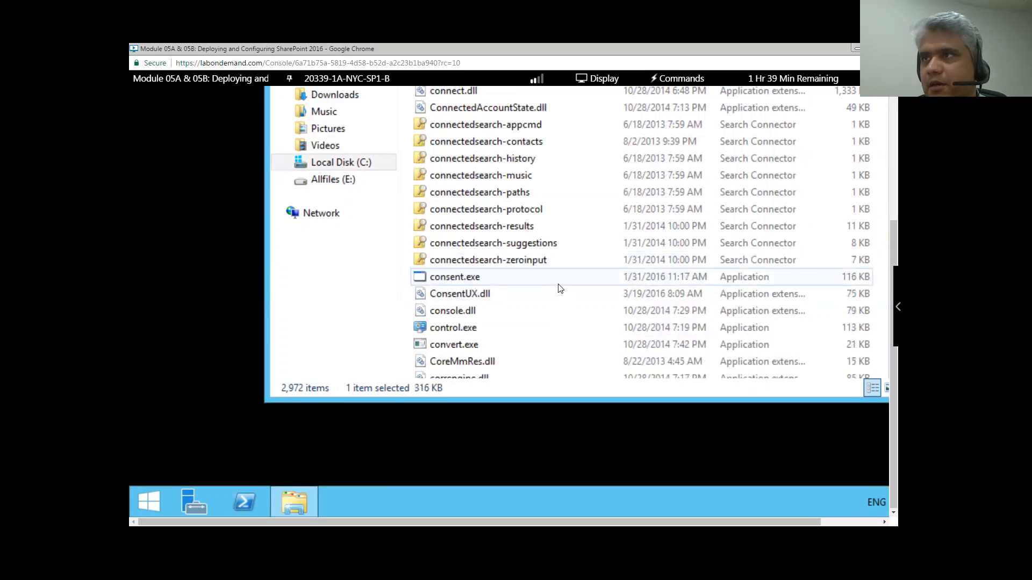
scroll(558, 285, "up", 1)
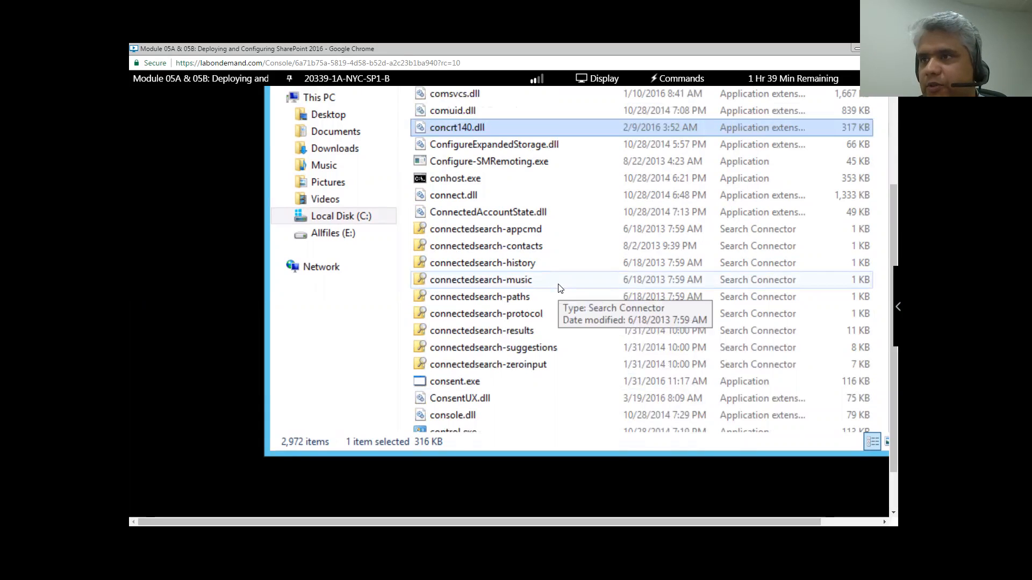
scroll(558, 289, "up", 2)
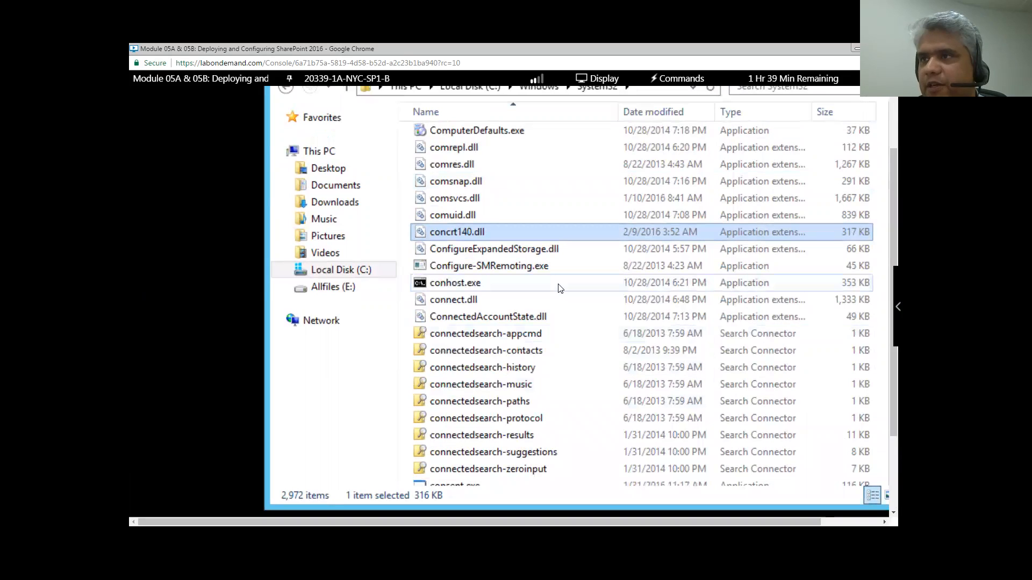
scroll(557, 289, "down", 2)
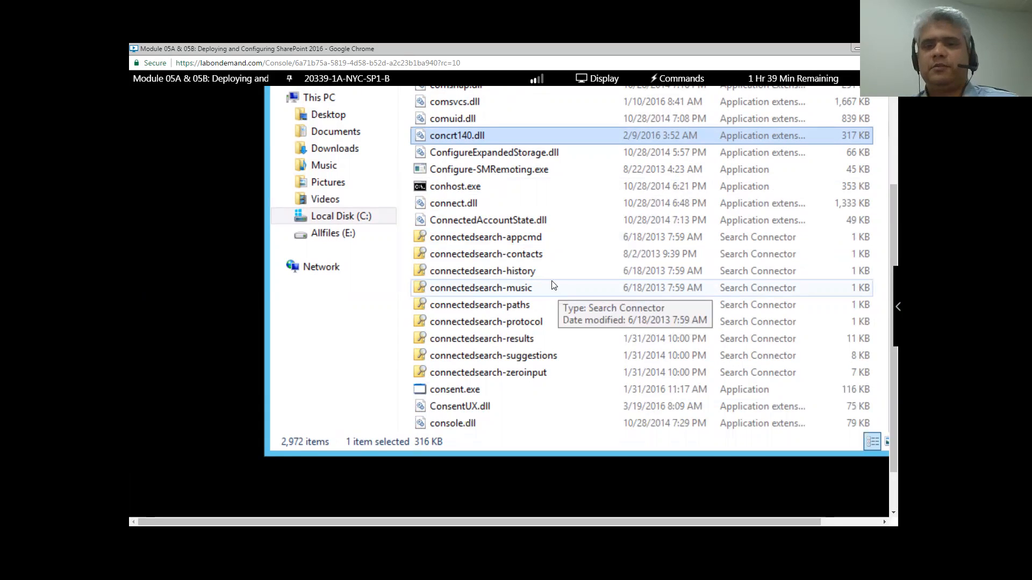
type("cli")
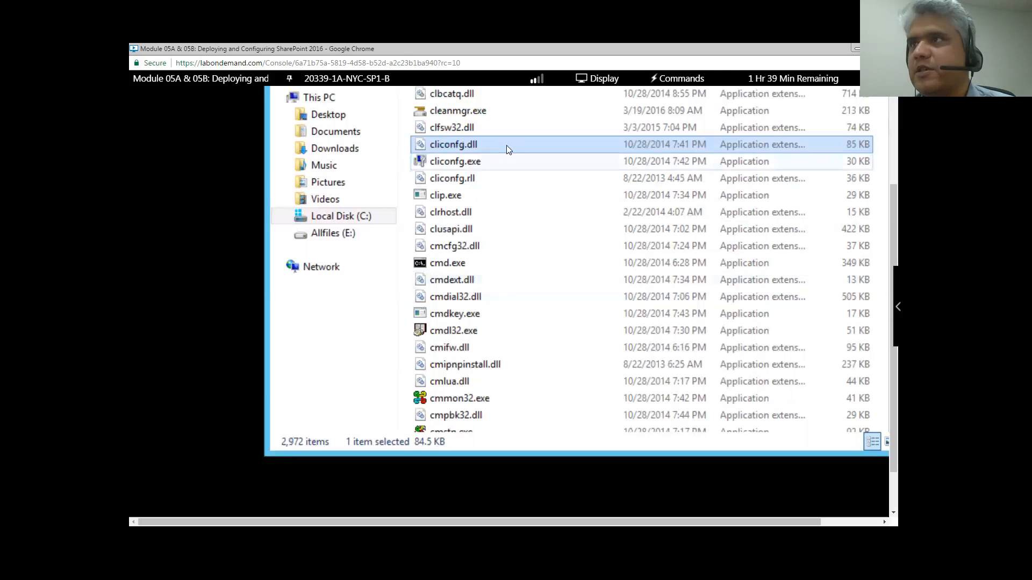
left_click(482, 162)
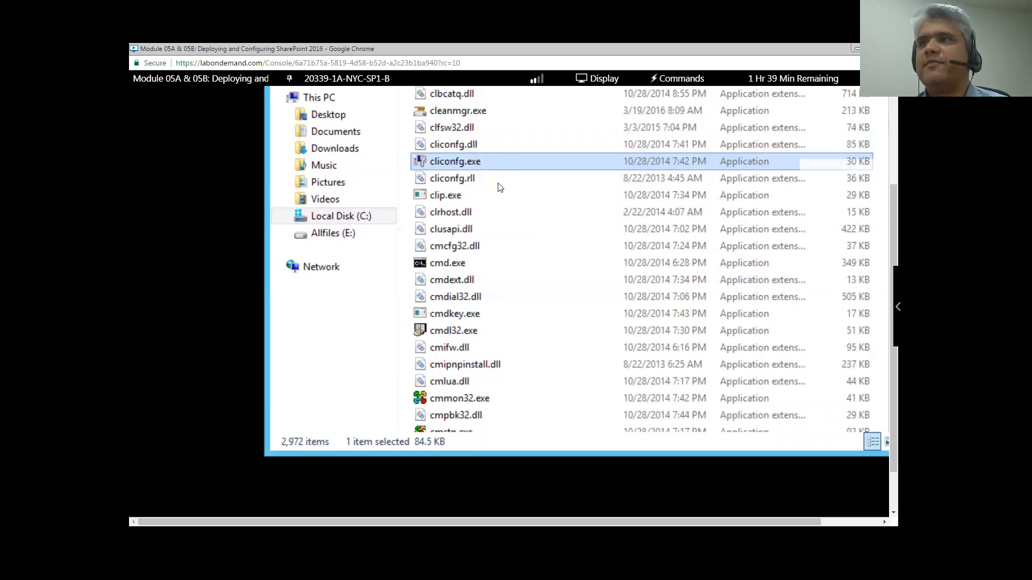
- Launch cliconfg.exe, move TCP/IP to the enabled protocols, and view the Alias tab
double_click(475, 161)
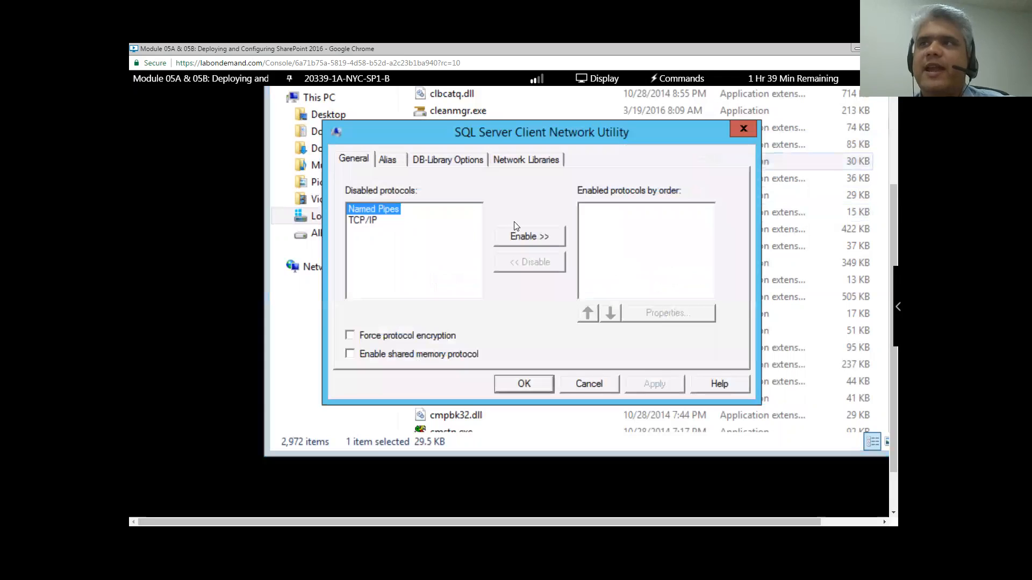
left_click(371, 221)
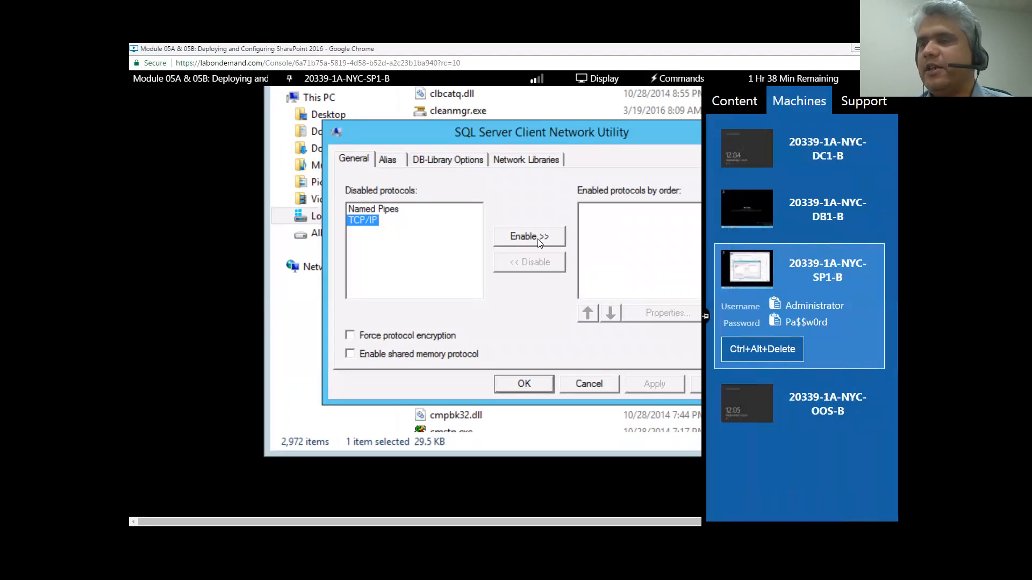
left_click(537, 238)
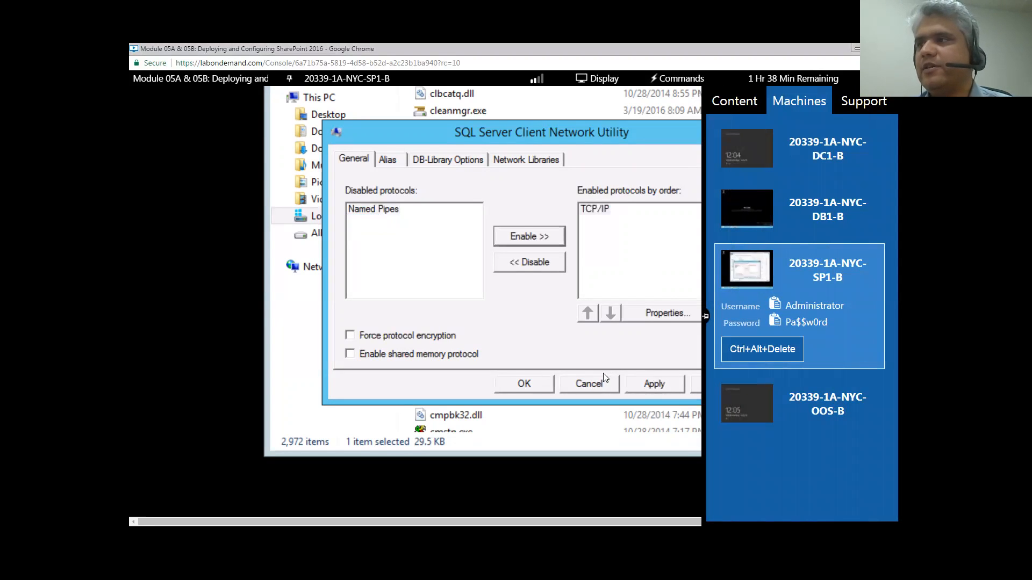
left_click(387, 160)
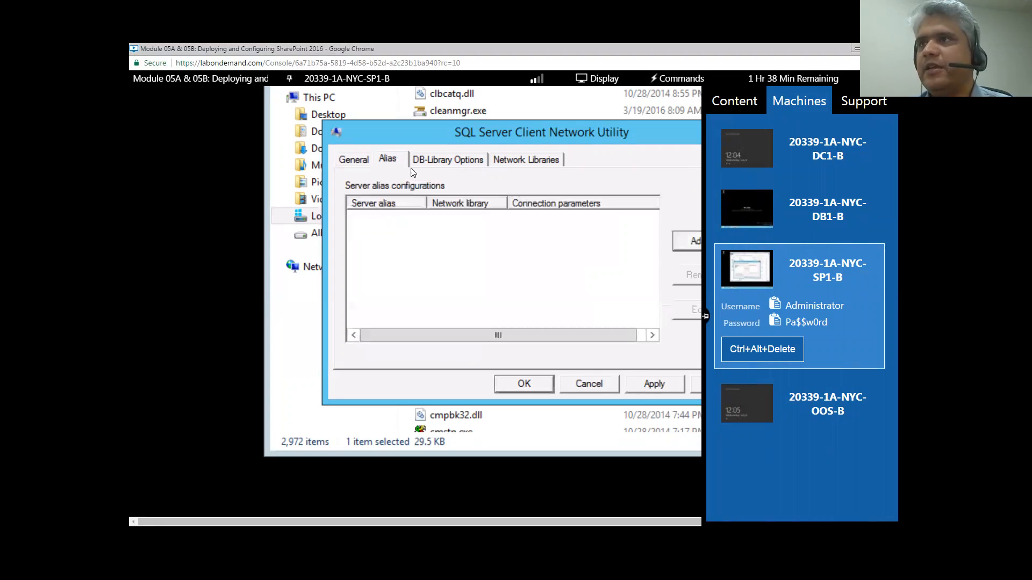
- Add a server alias named SQL_DemoAlias using the TCP/IP network library
left_click(693, 242)
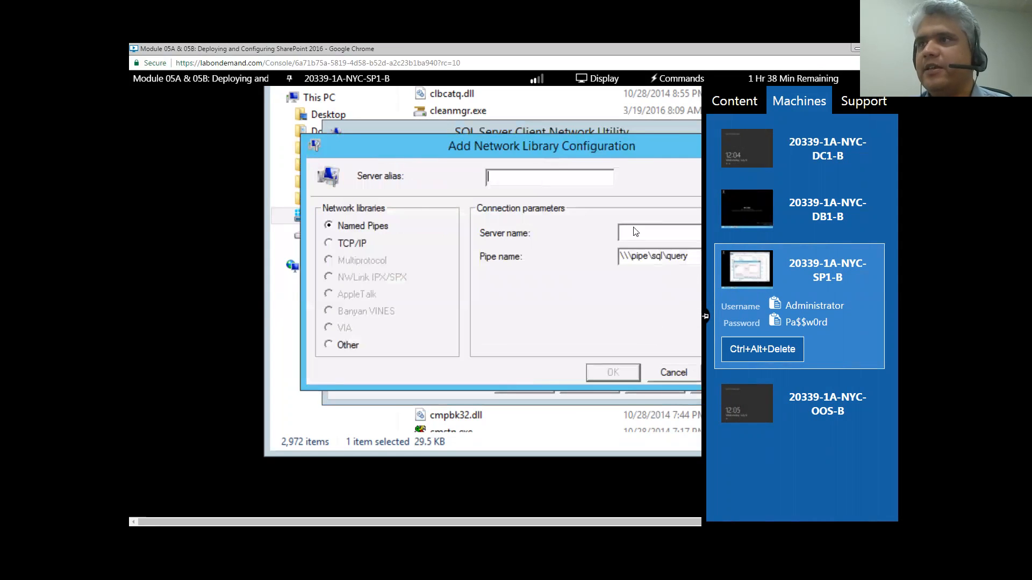
left_click_drag(508, 145, 464, 146)
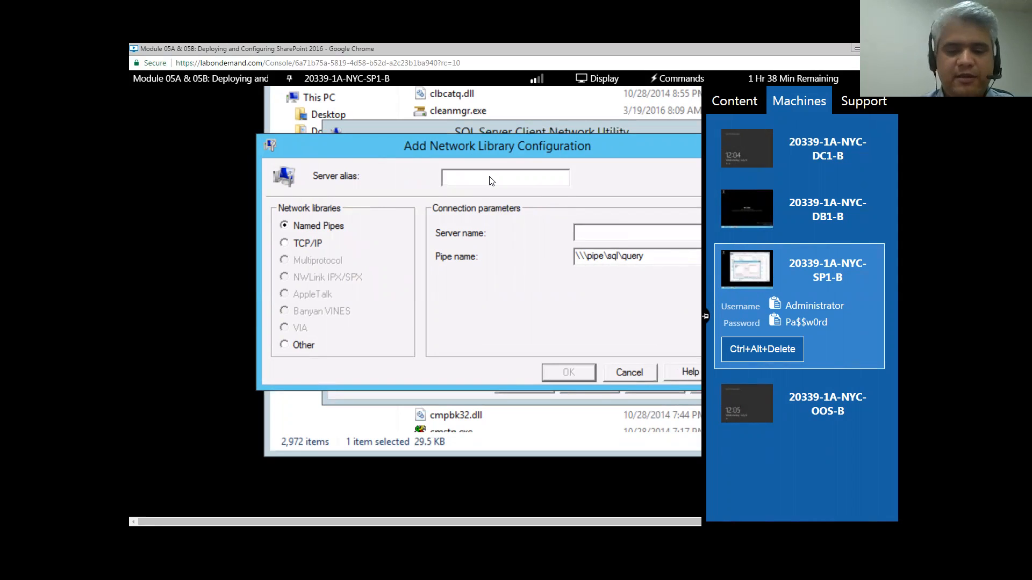
type("SQL_")
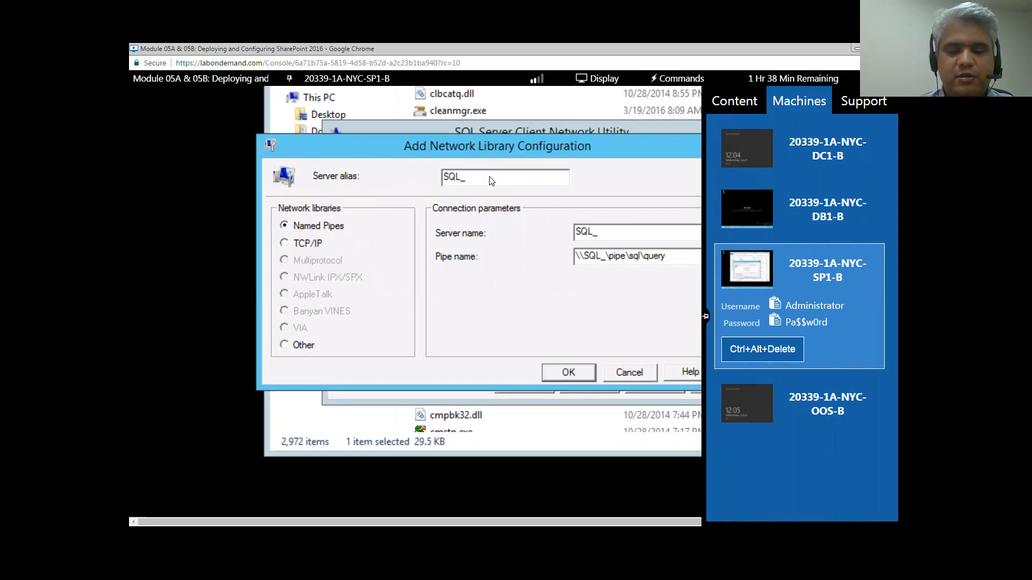
type("DemoAl")
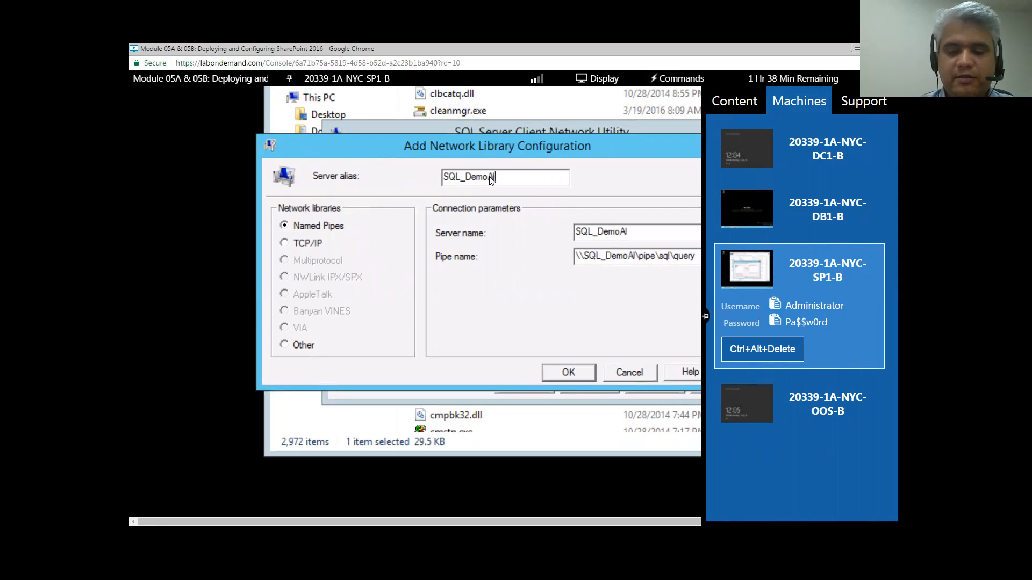
type("ias")
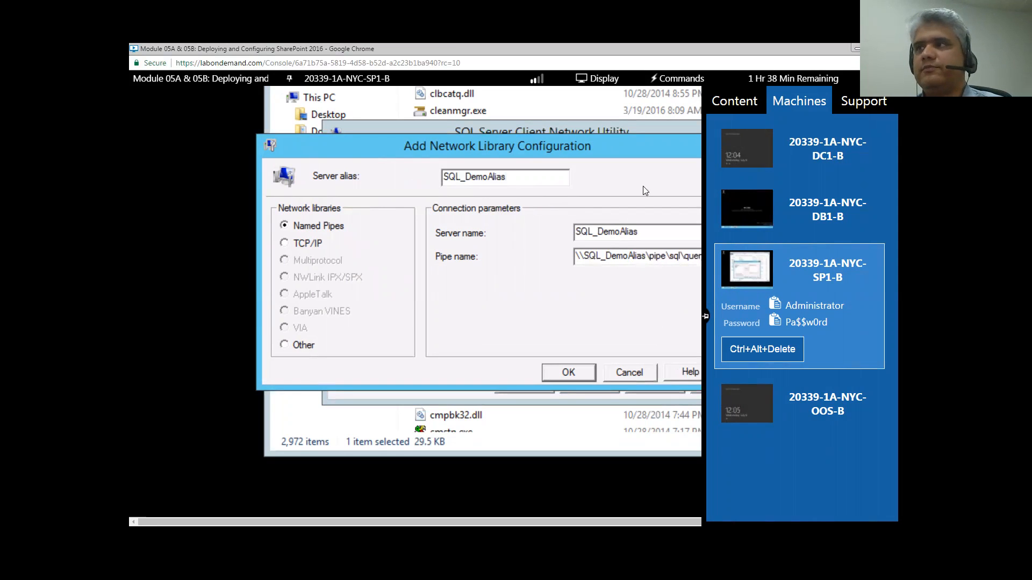
left_click(309, 245)
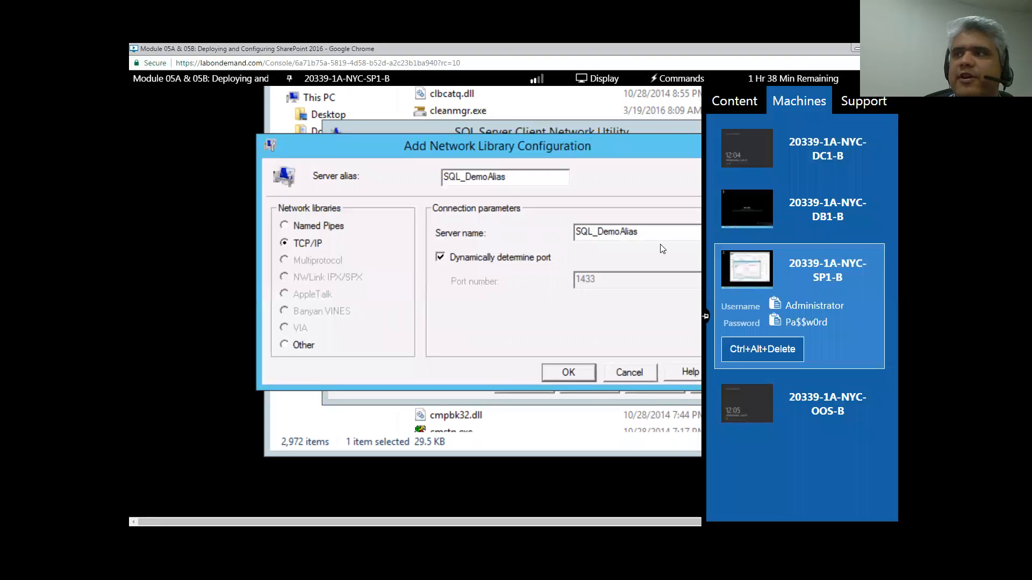
- Replace the alias's Server name, trying SQL-00 before clearing the field
left_click_drag(644, 238, 548, 240)
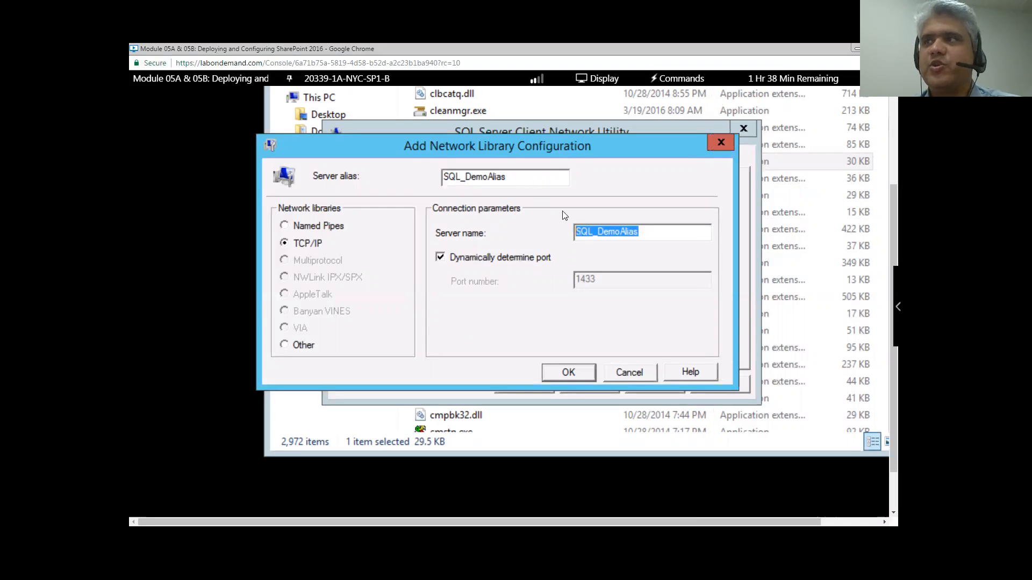
left_click(609, 231)
left_click_drag(647, 232, 546, 232)
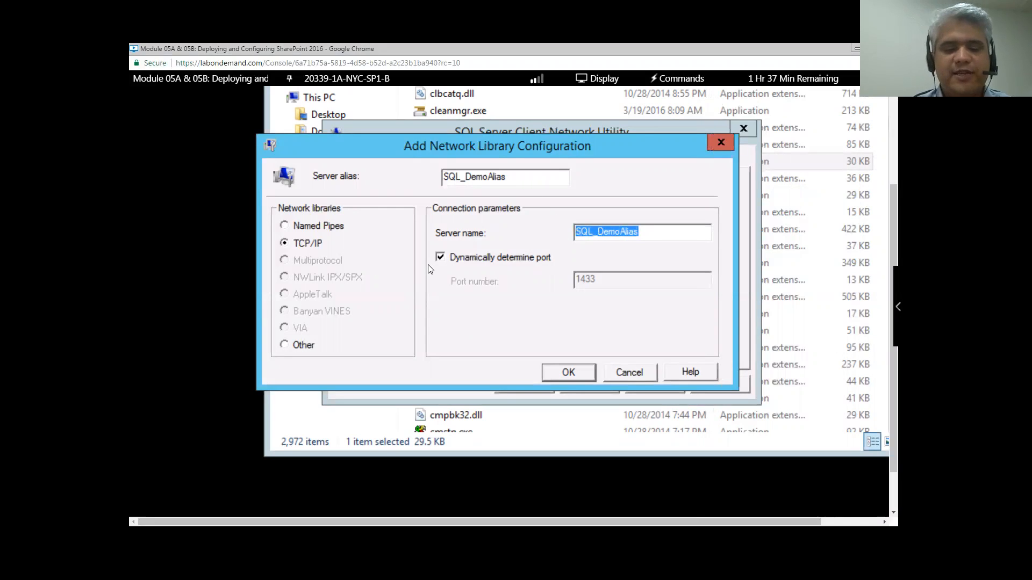
type("SQL-00")
key("BackSpace")
key("BackSpace")
key("BackSpace")
key("BackSpace")
key("BackSpace")
key("BackSpace")
left_click(333, 79)
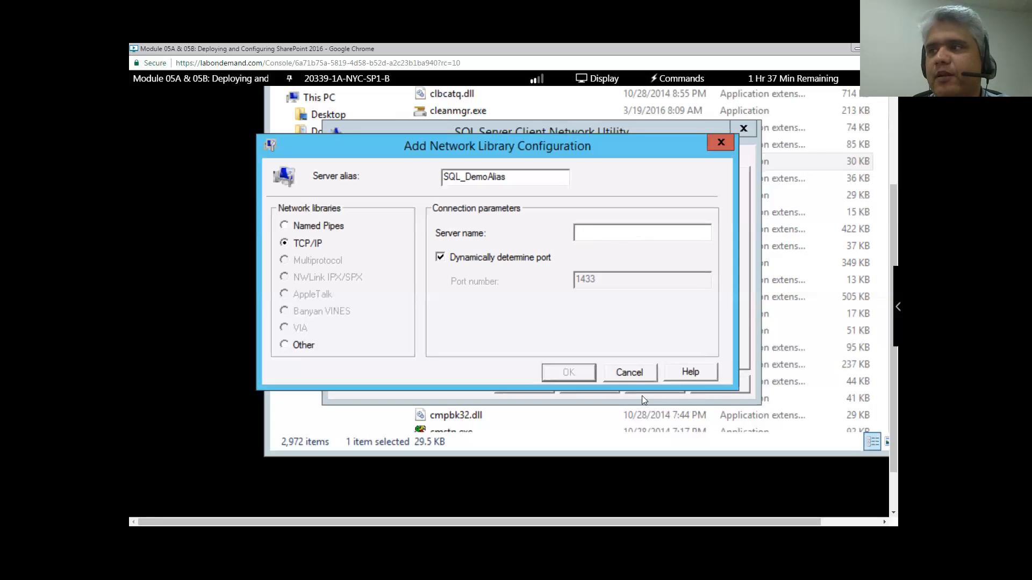
- Cancel the Add Network Library Configuration dialog without saving SQL_DemoAlias
left_click(635, 374)
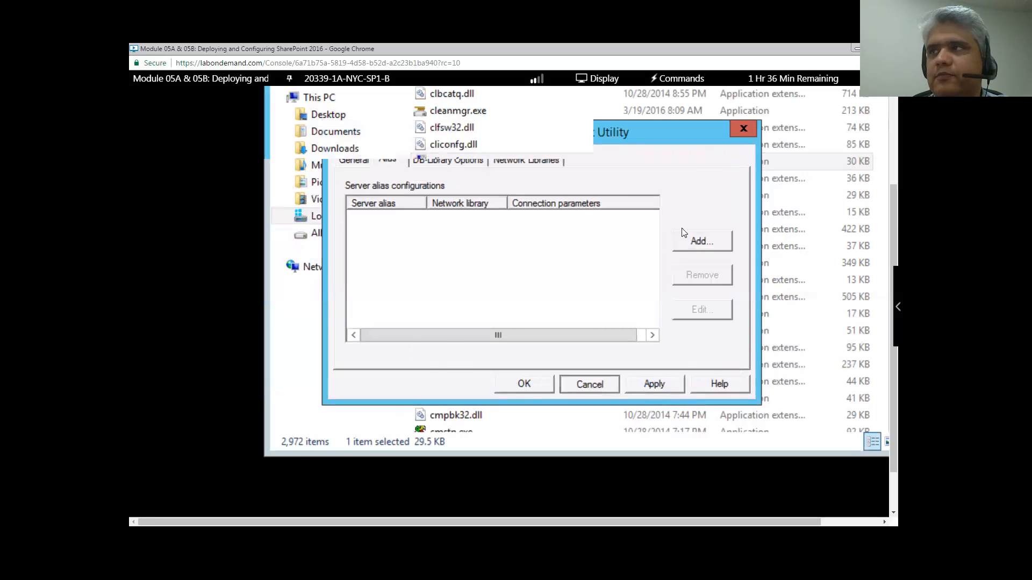
- Switch the lab console to the 20339-1A-NYC-DB1-B virtual machine
scroll(623, 244, "down", 1)
scroll(624, 244, "down", 1)
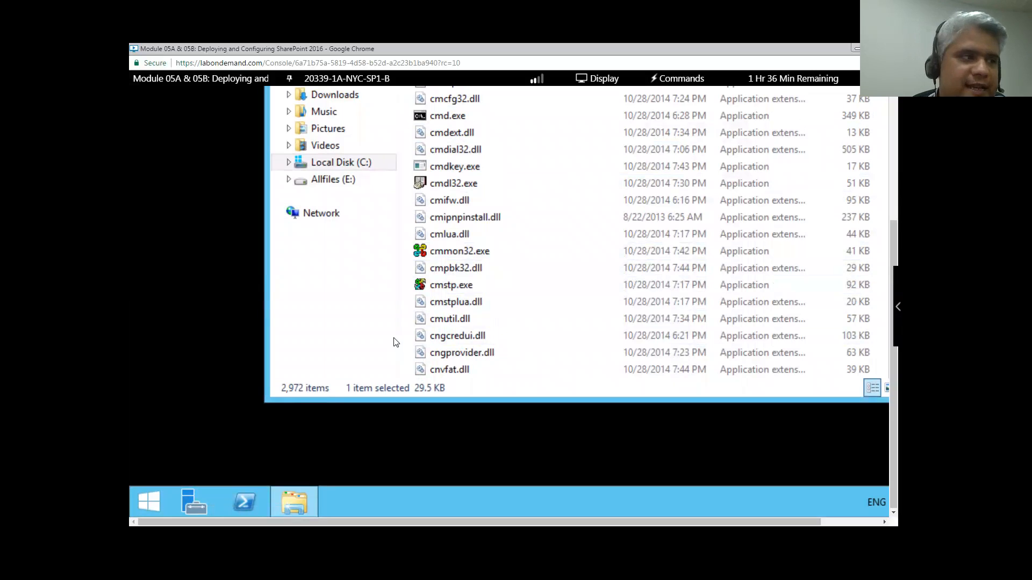
scroll(507, 322, "up", 2)
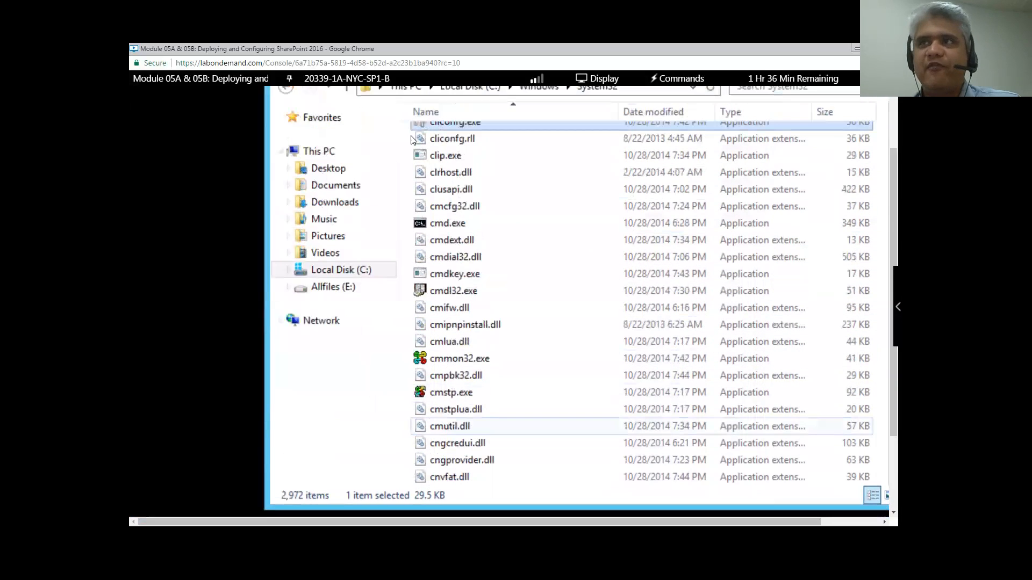
left_click(364, 82)
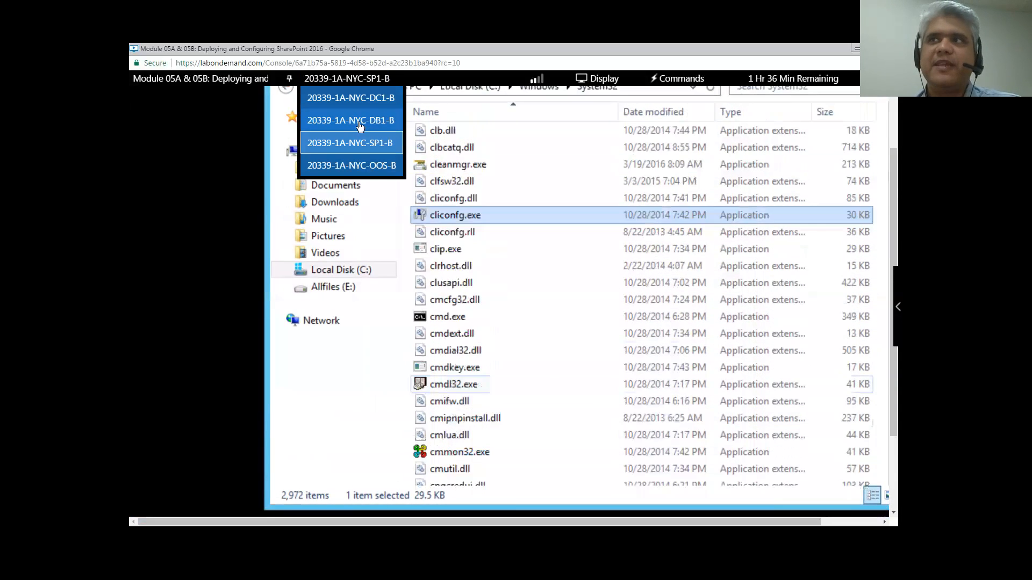
left_click(360, 122)
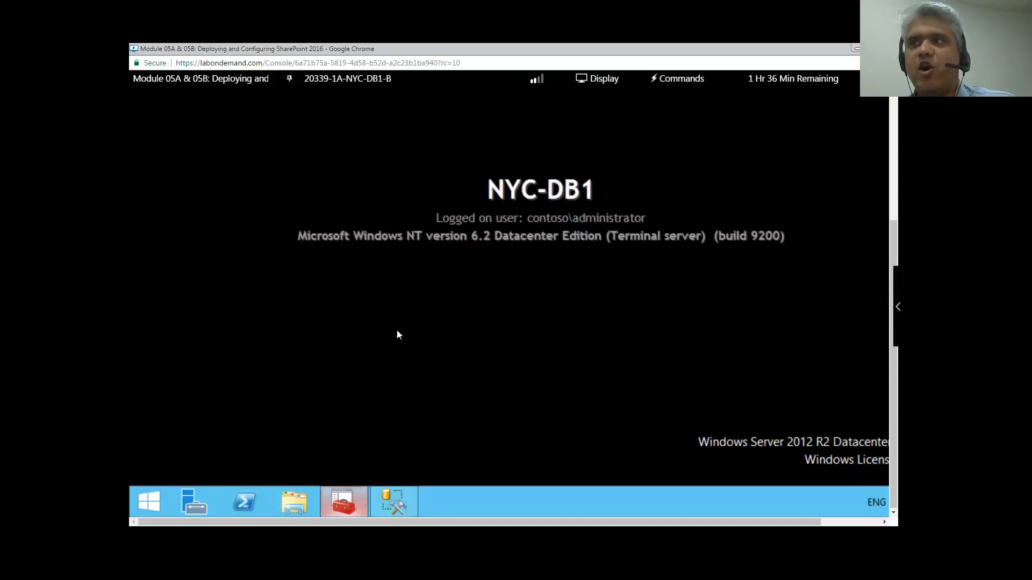
- Restore Configuration Manager, browse 32-bit Native Client 11.0 protocols and aliases, then MSSQLSERVER protocols
mouse_move(346, 498)
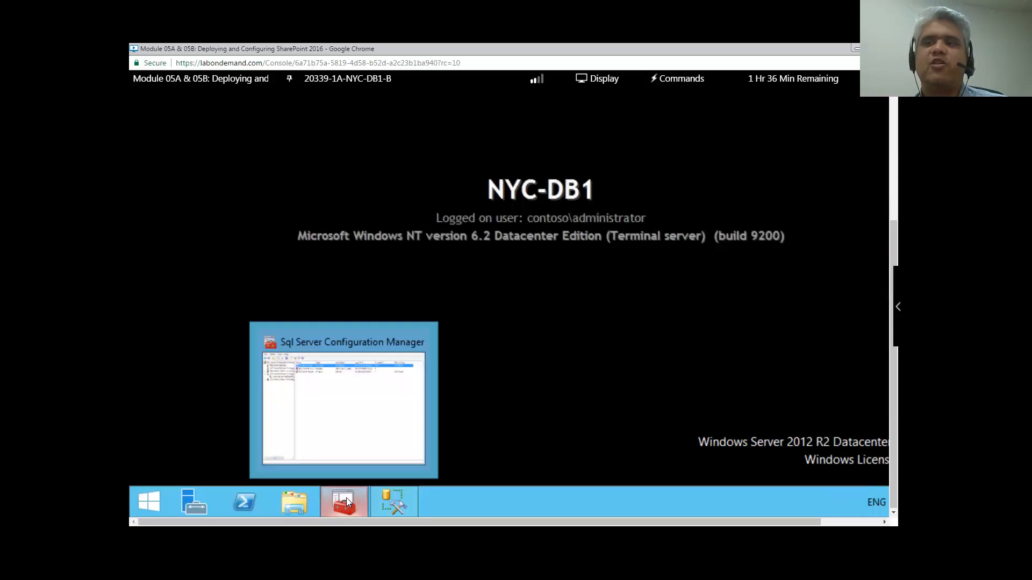
left_click(347, 501)
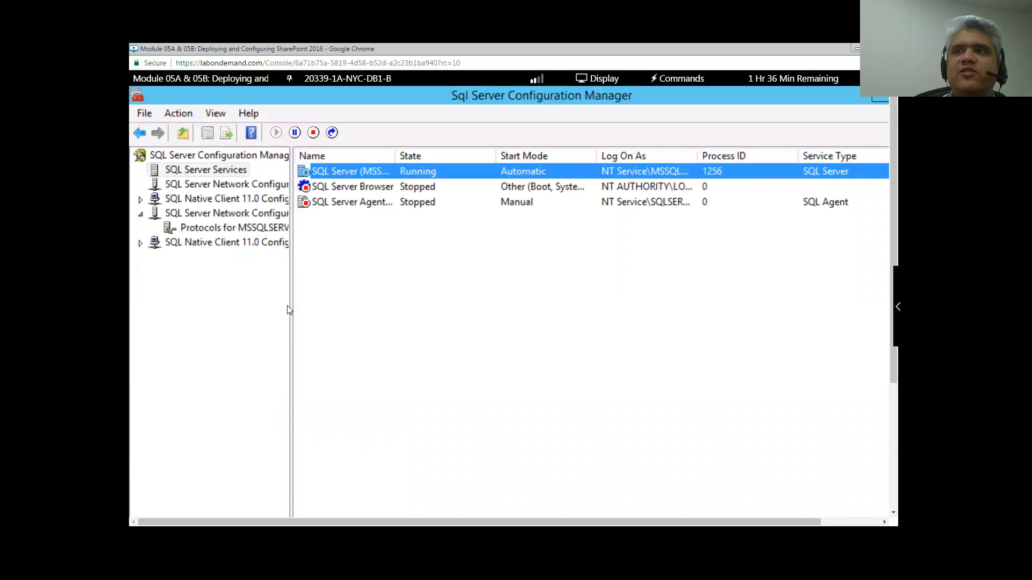
left_click_drag(293, 312, 372, 311)
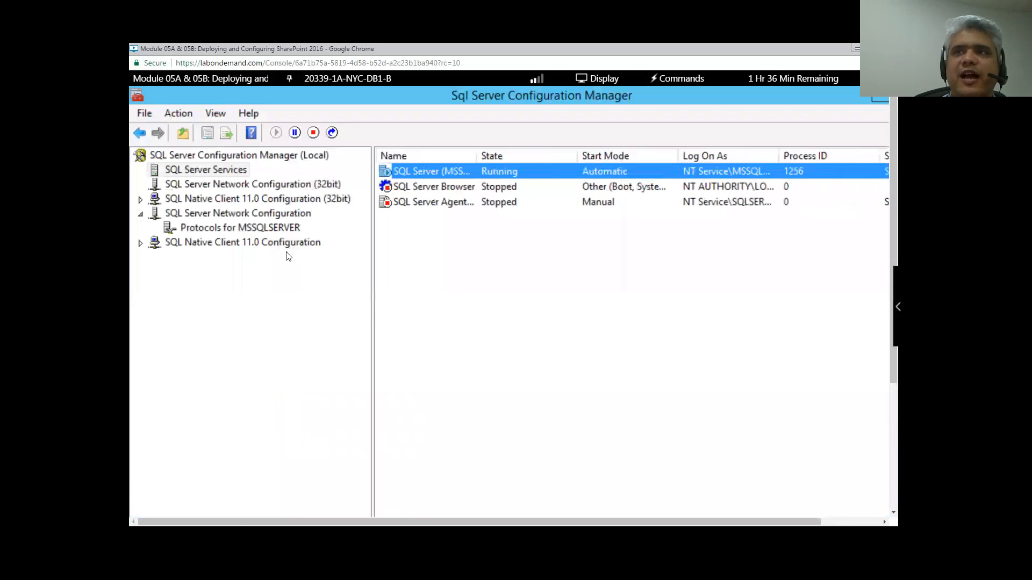
left_click(232, 186)
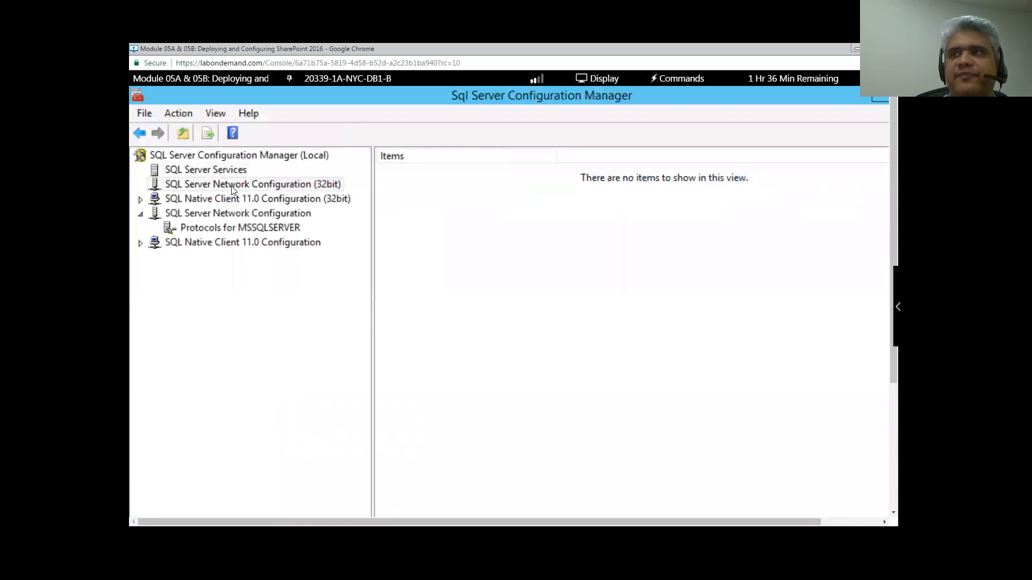
left_click(210, 200)
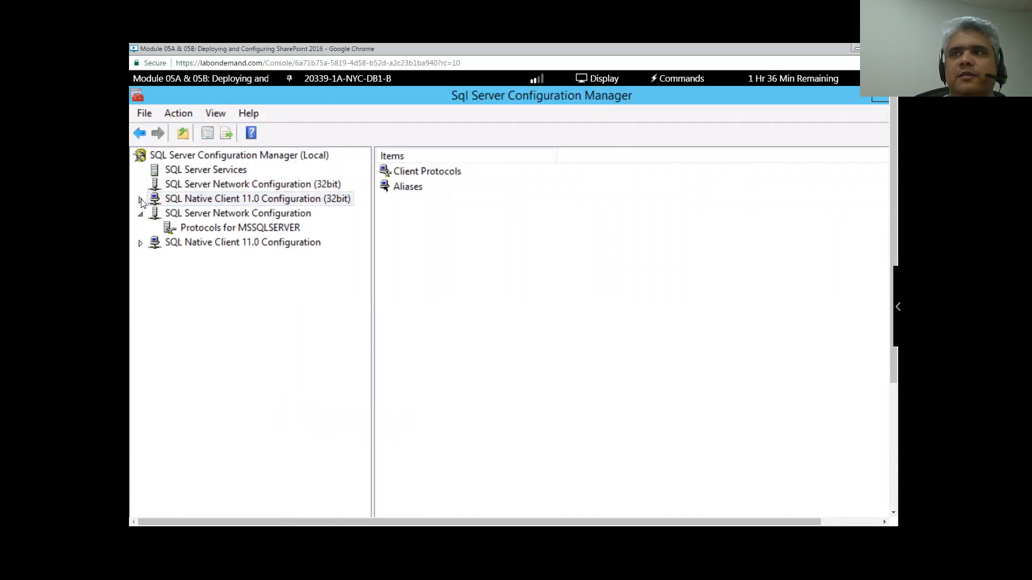
left_click(141, 200)
left_click(216, 213)
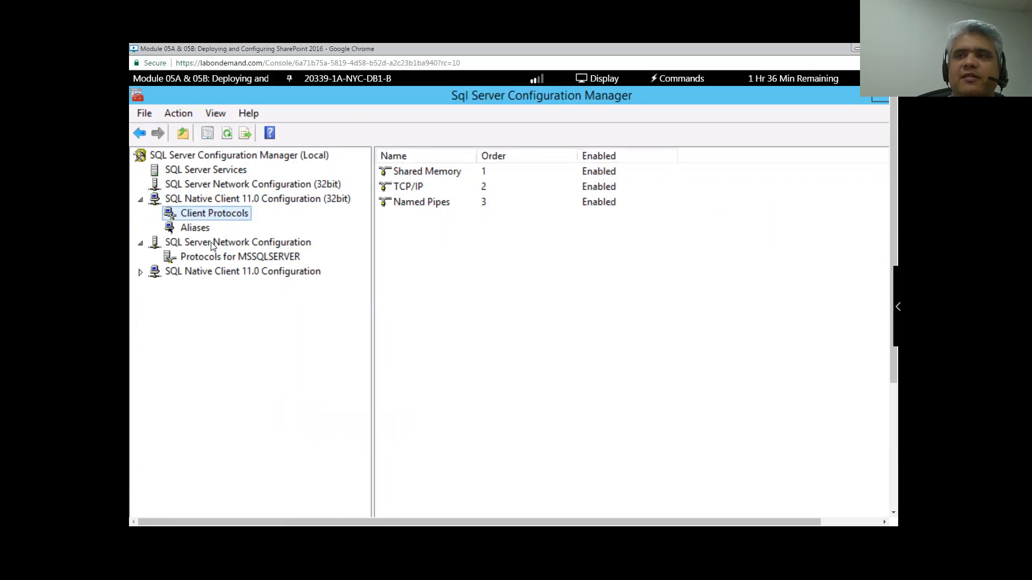
left_click(202, 229)
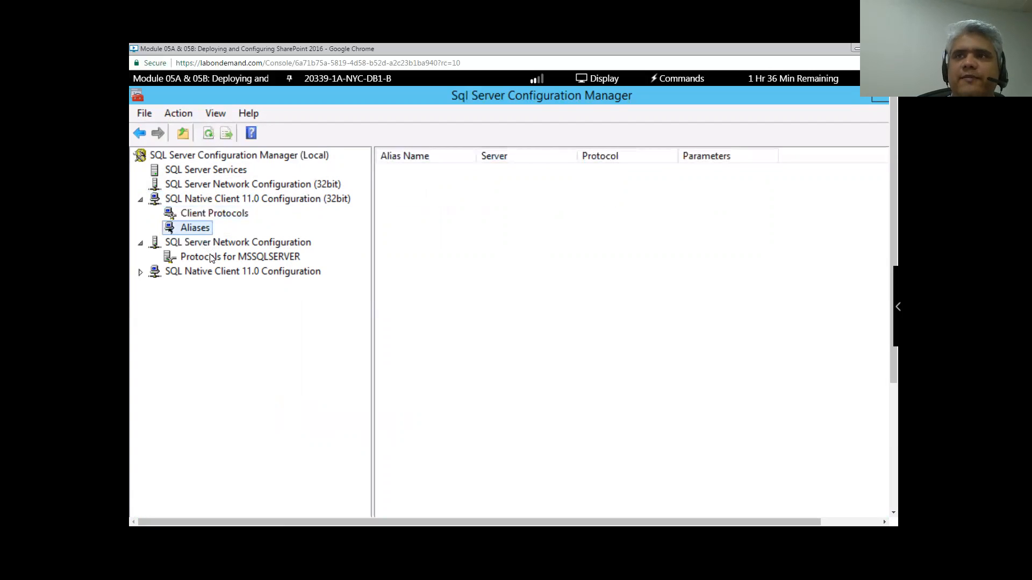
left_click(211, 257)
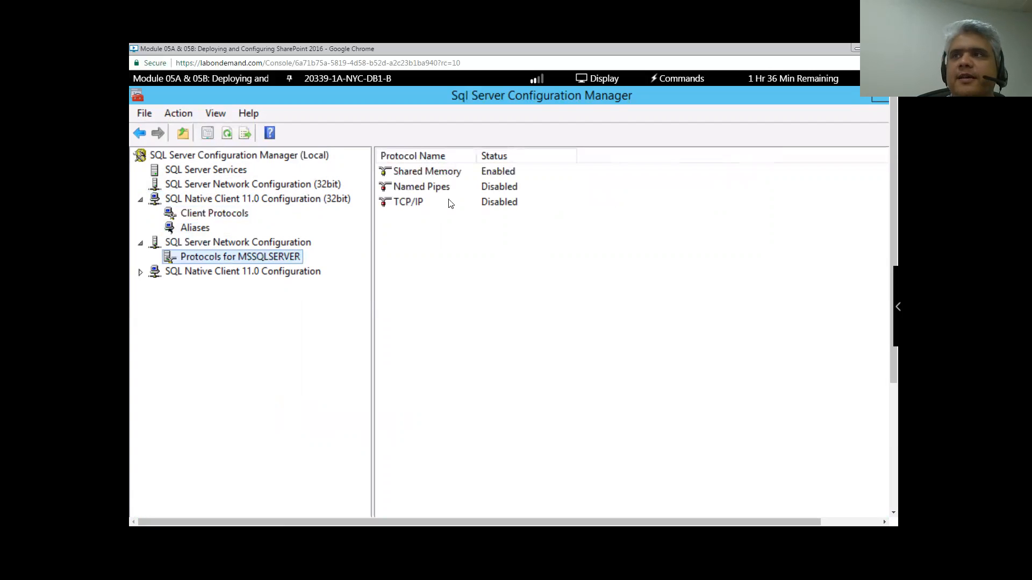
- Enable TCP/IP for MSSQLSERVER and acknowledge the restart-required warning
left_click(410, 204)
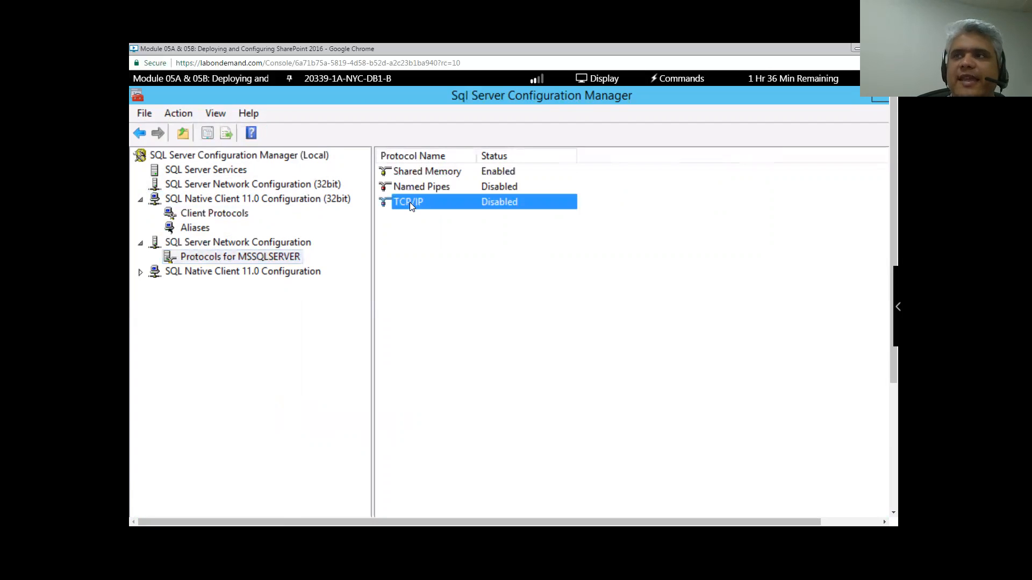
right_click(409, 202)
left_click(440, 214)
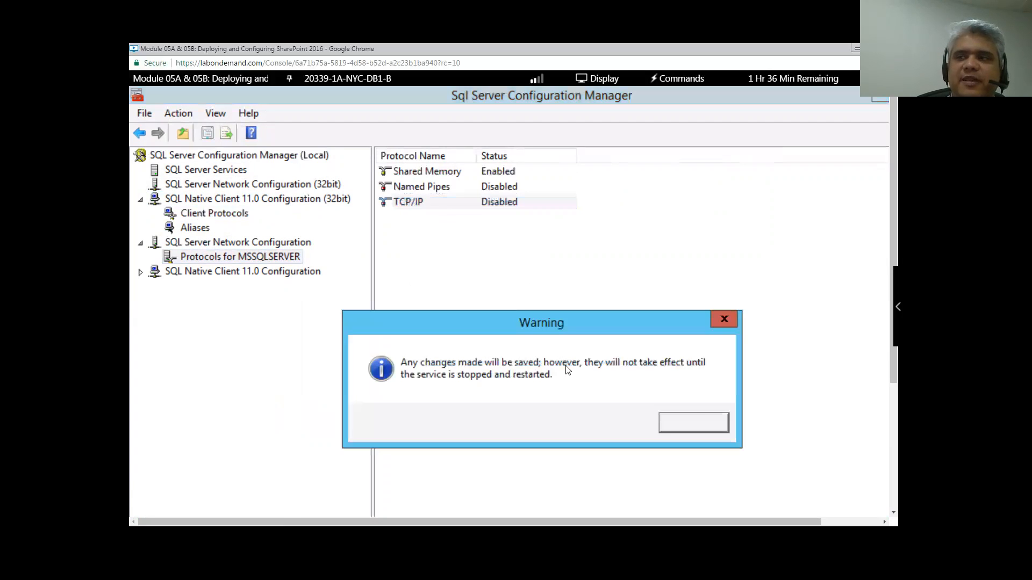
left_click(694, 423)
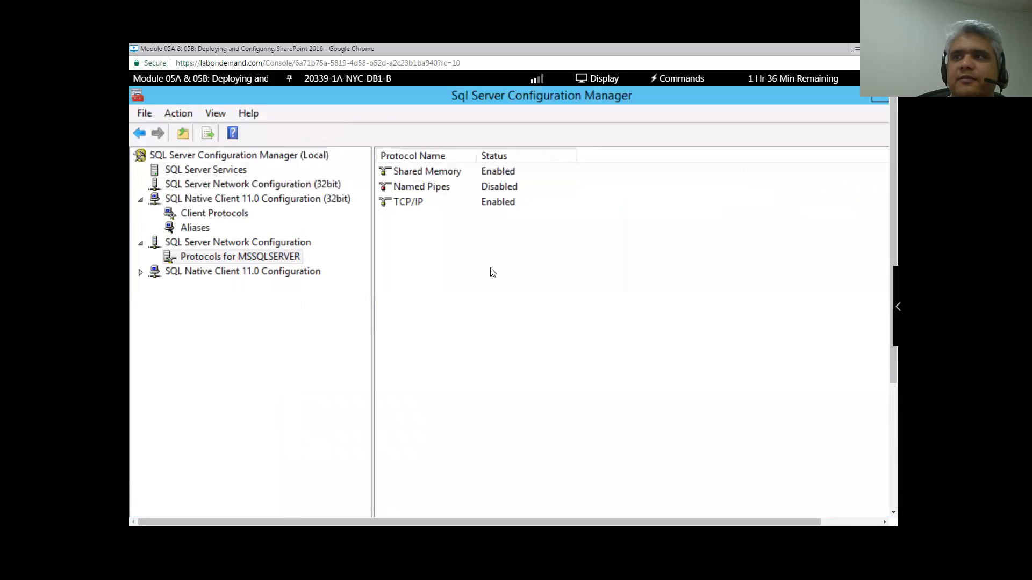
- Check TCP/IP Properties shows Enabled = Yes, then return to the top level
right_click(410, 202)
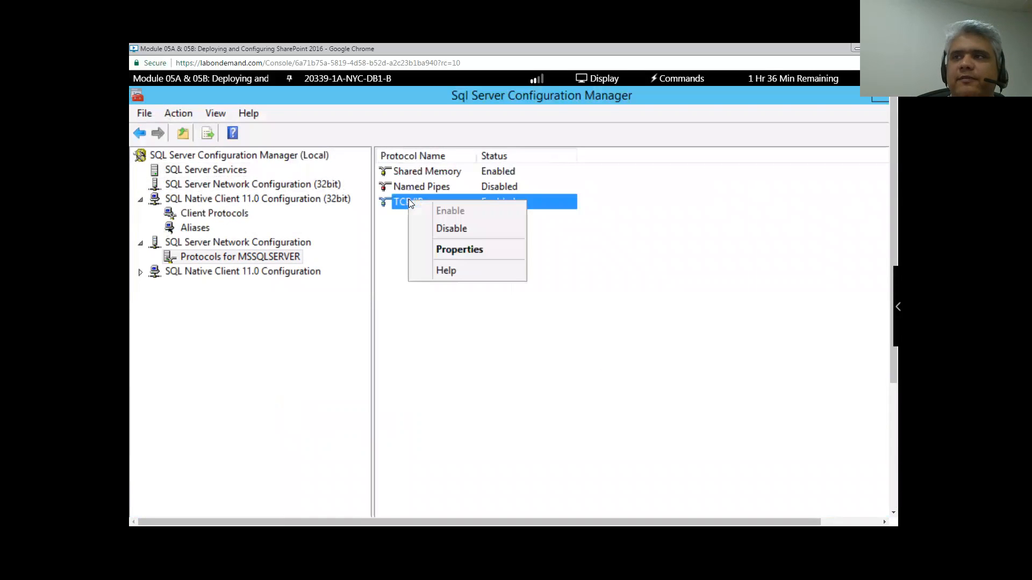
left_click(460, 250)
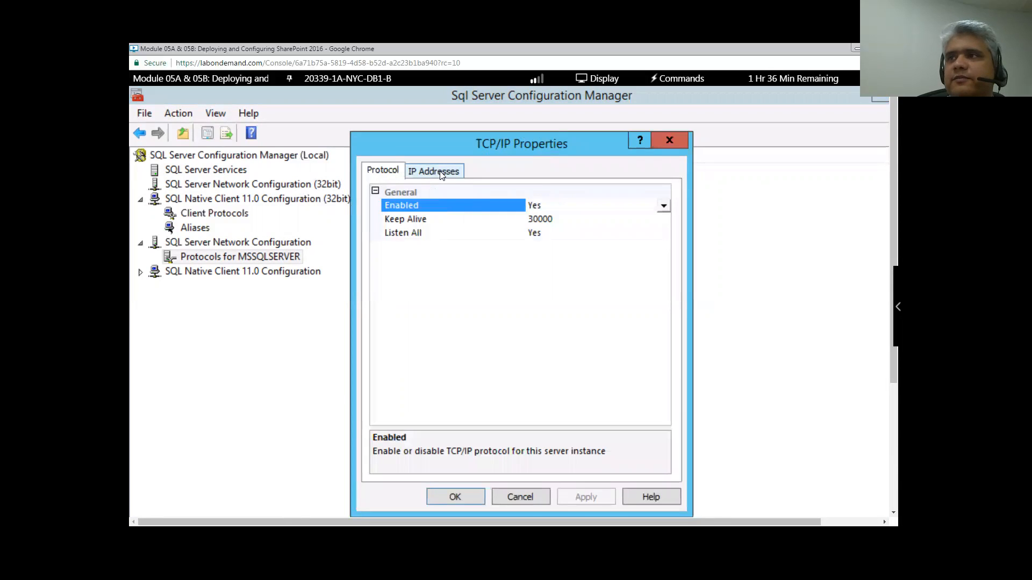
left_click(483, 500)
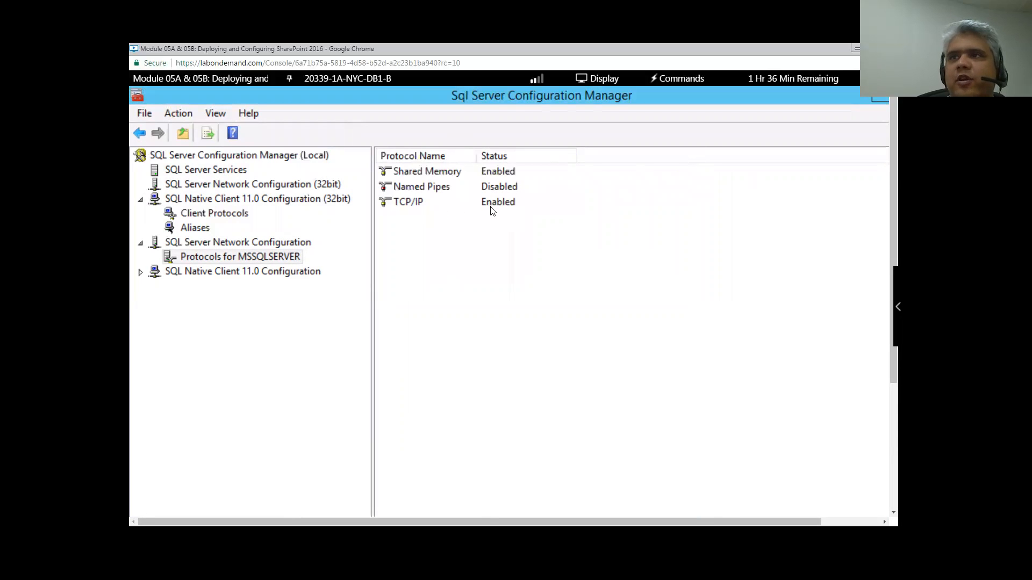
left_click(284, 160)
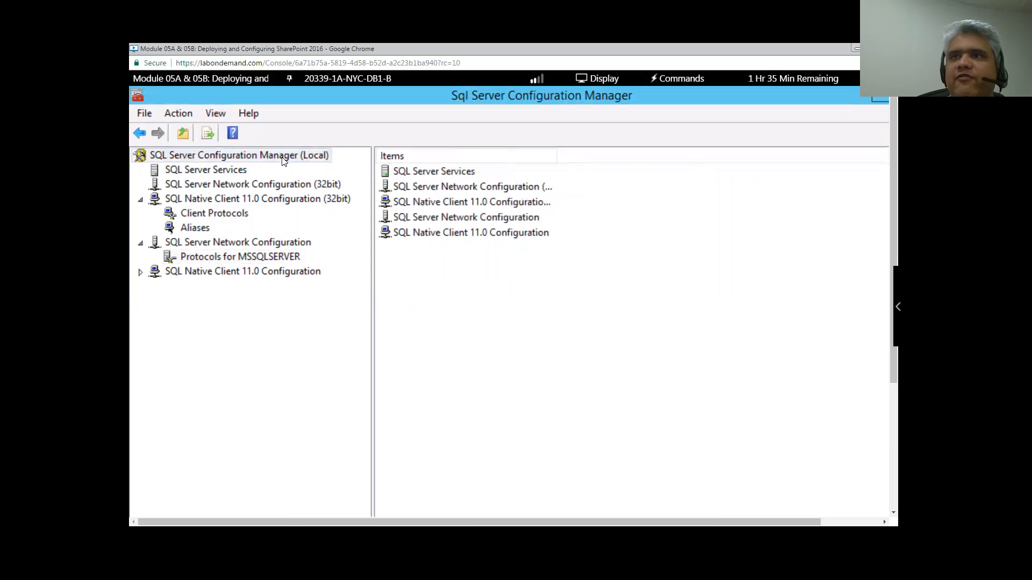
- Restart the SQL Server (MSSQLSERVER) service from SQL Server Services
left_click(235, 172)
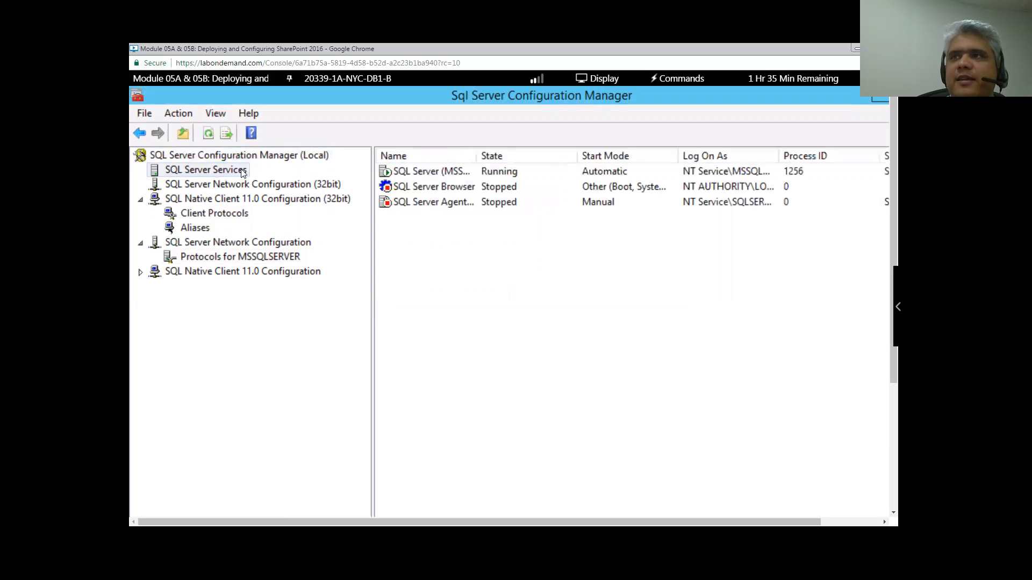
left_click(439, 172)
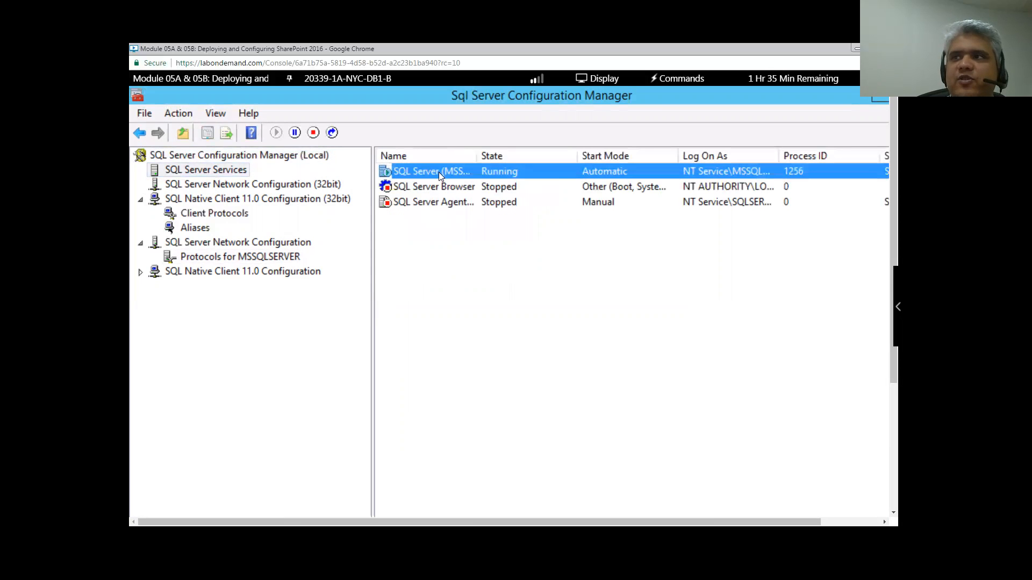
right_click(439, 172)
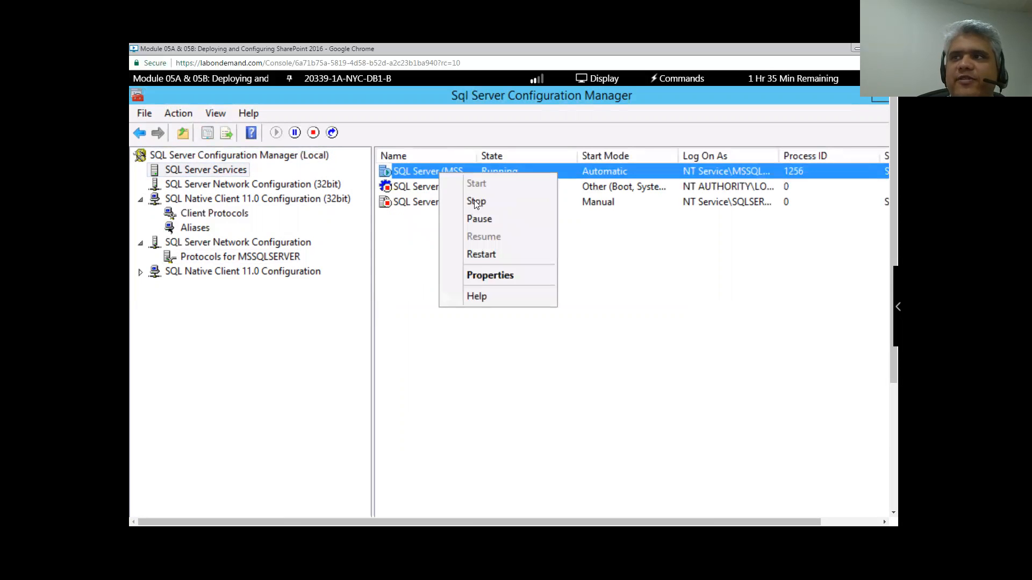
left_click(483, 256)
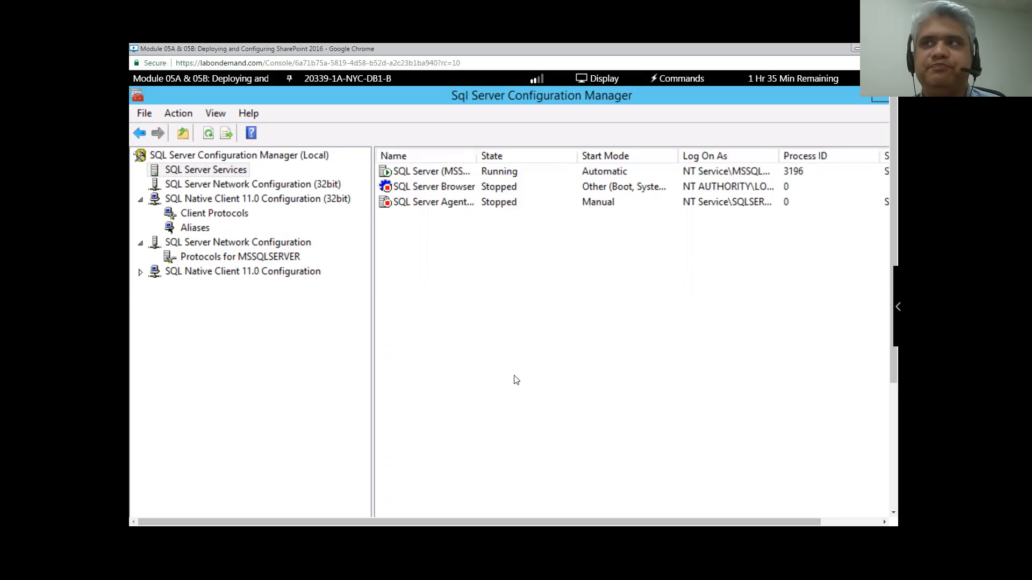
- Recheck Protocols for MSSQLSERVER, then minimise everything back to the slides
left_click(225, 261)
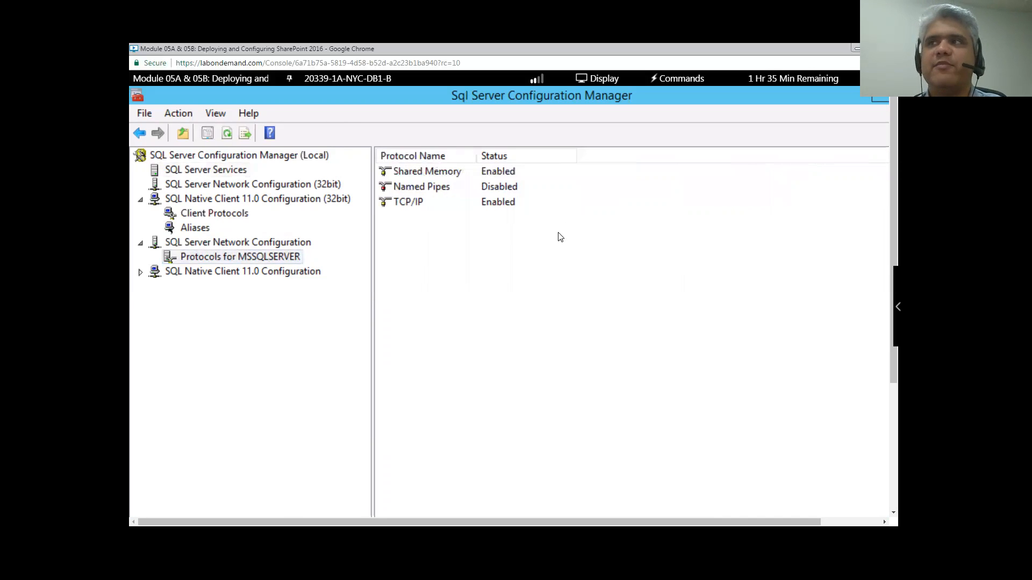
scroll(562, 302, "down", 4)
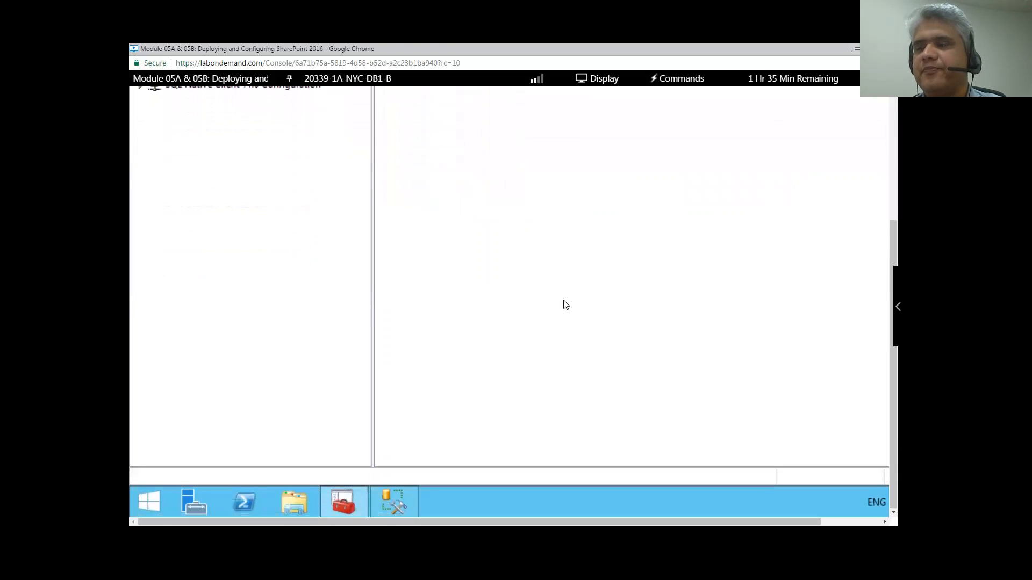
scroll(797, 155, "up", 4)
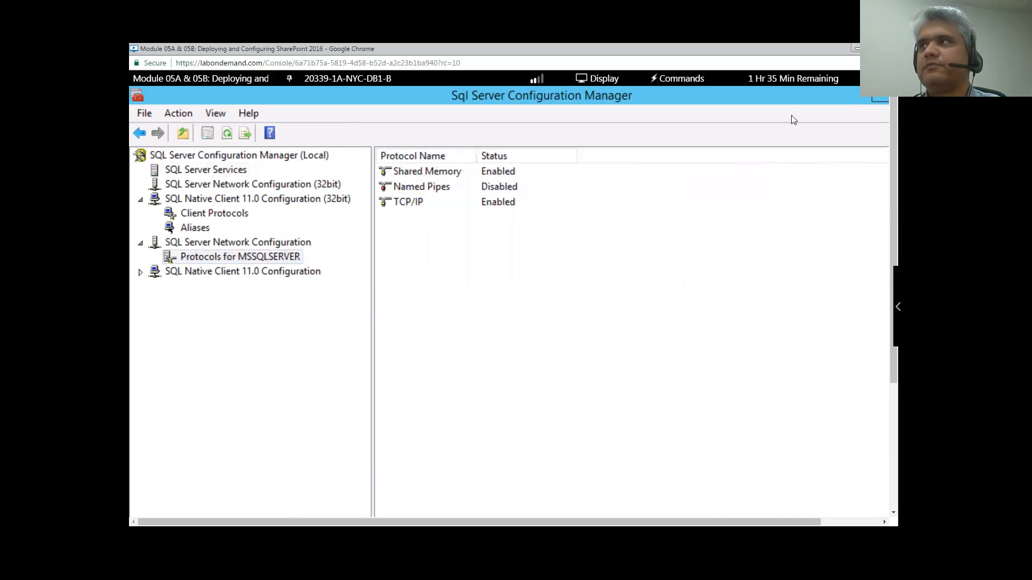
left_click(880, 98)
left_click(856, 49)
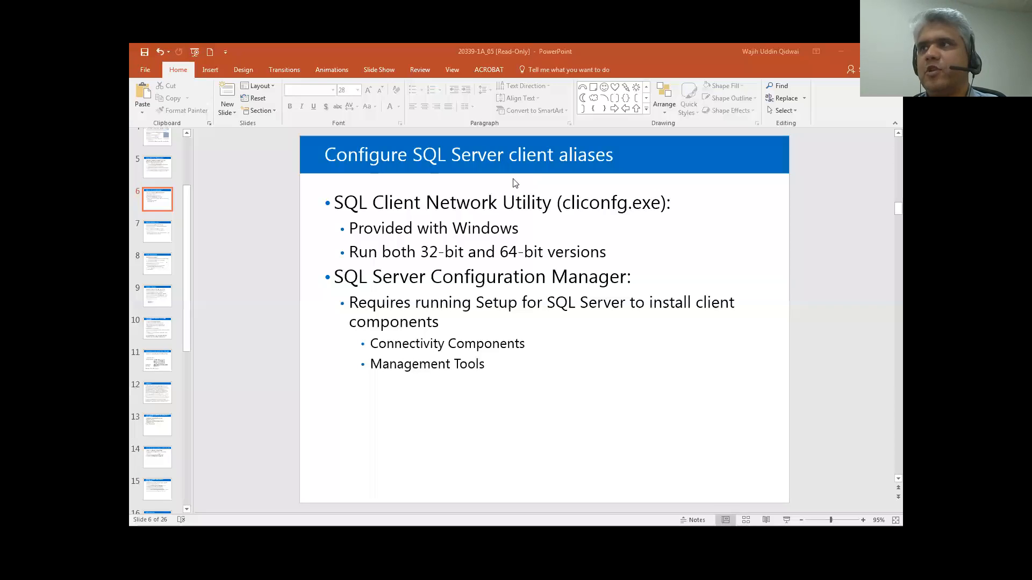
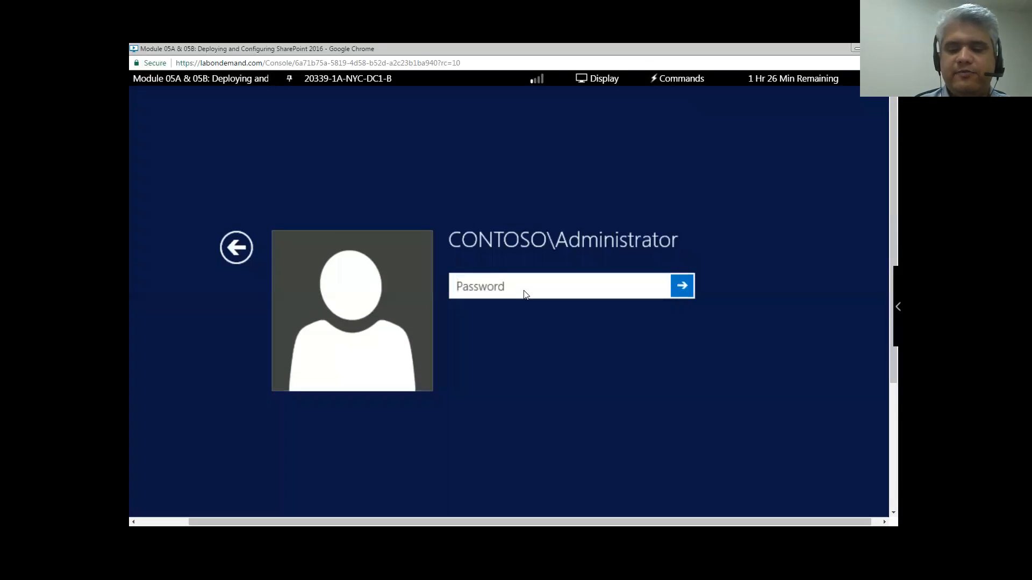
- Sign in to NYC-DC1 with the domain administrator's password
type("Pa$$w0rd")
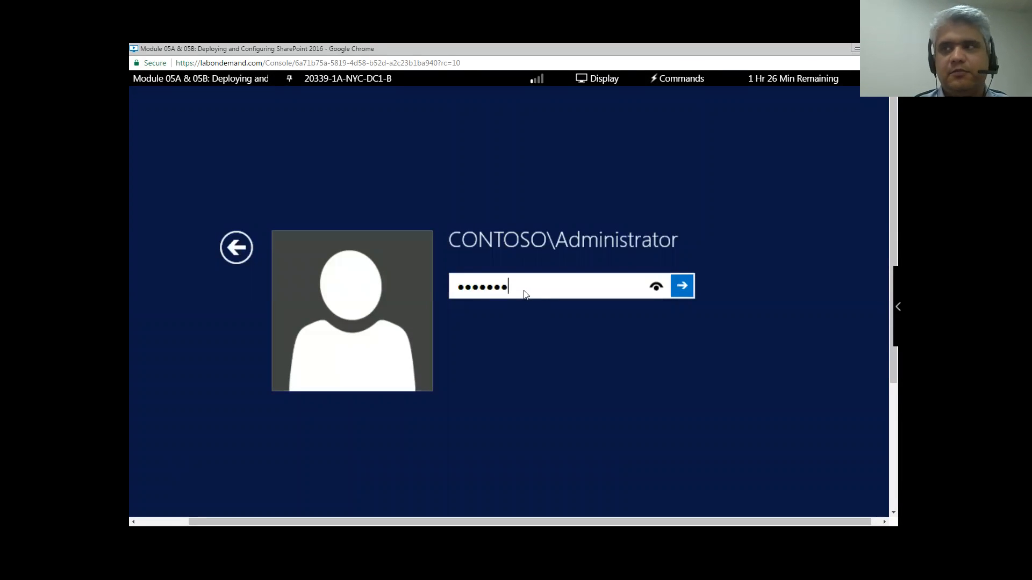
key("Return")
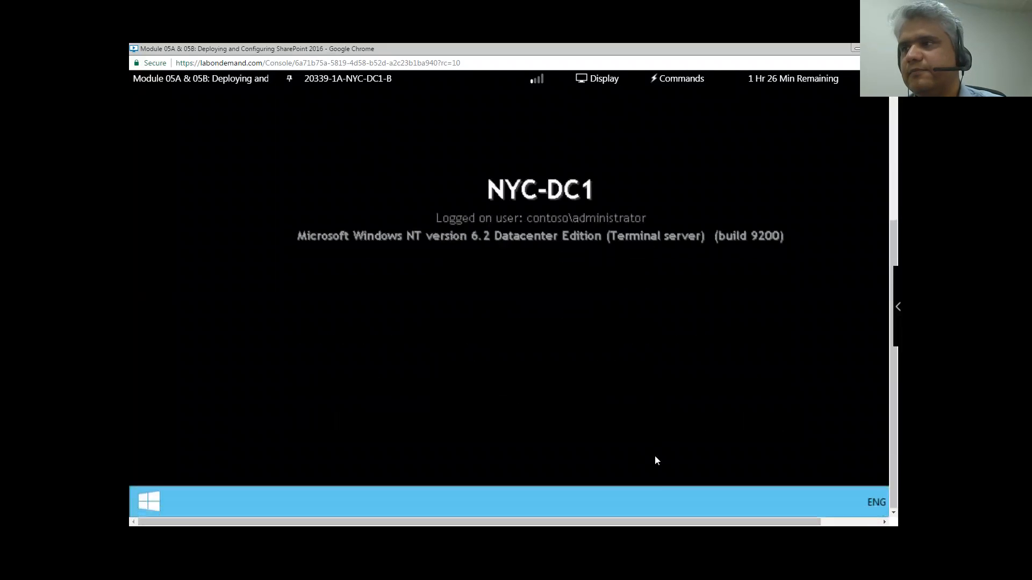
left_click_drag(759, 522, 823, 522)
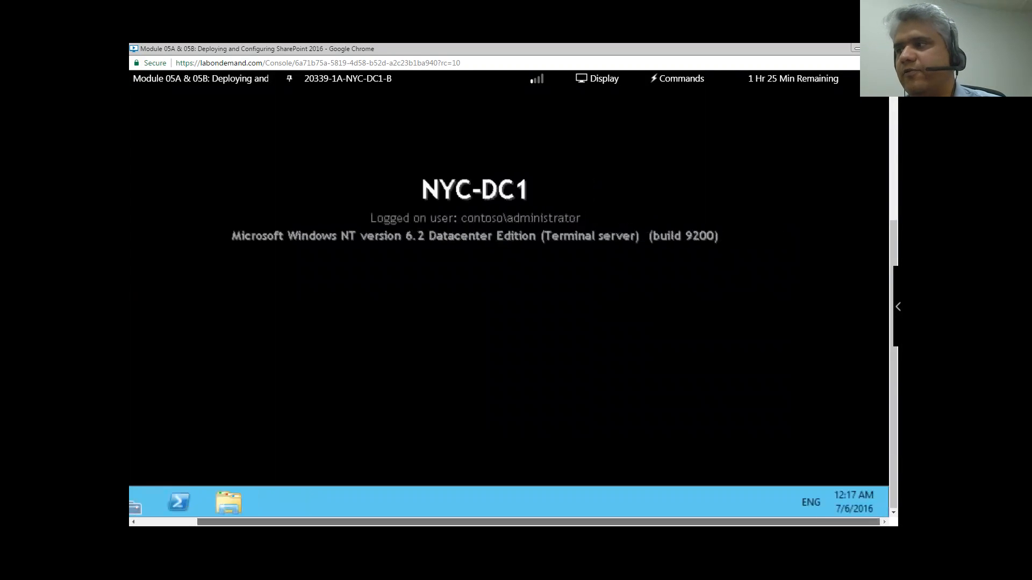
- Search Windows for 'active direc' to find the Active Directory tools
mouse_move(873, 465)
left_click_drag(893, 449, 880, 304)
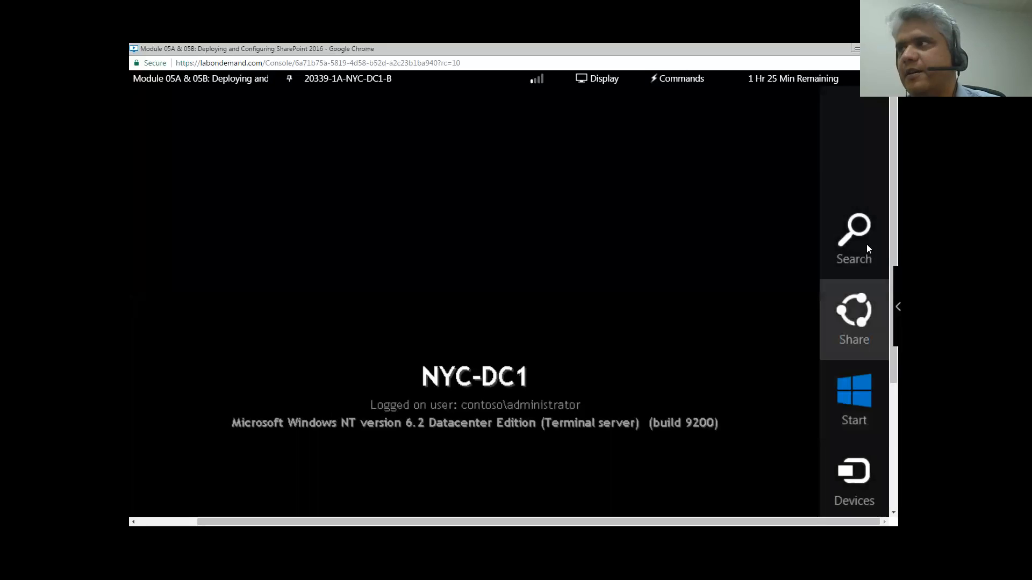
left_click(866, 244)
type("acti")
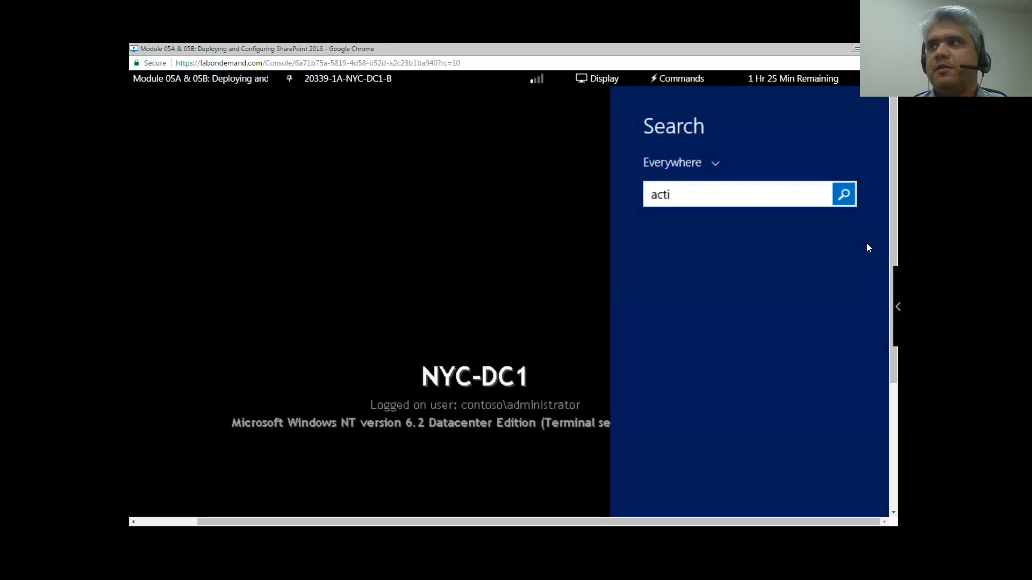
type("ve directory Domains and Trusts")
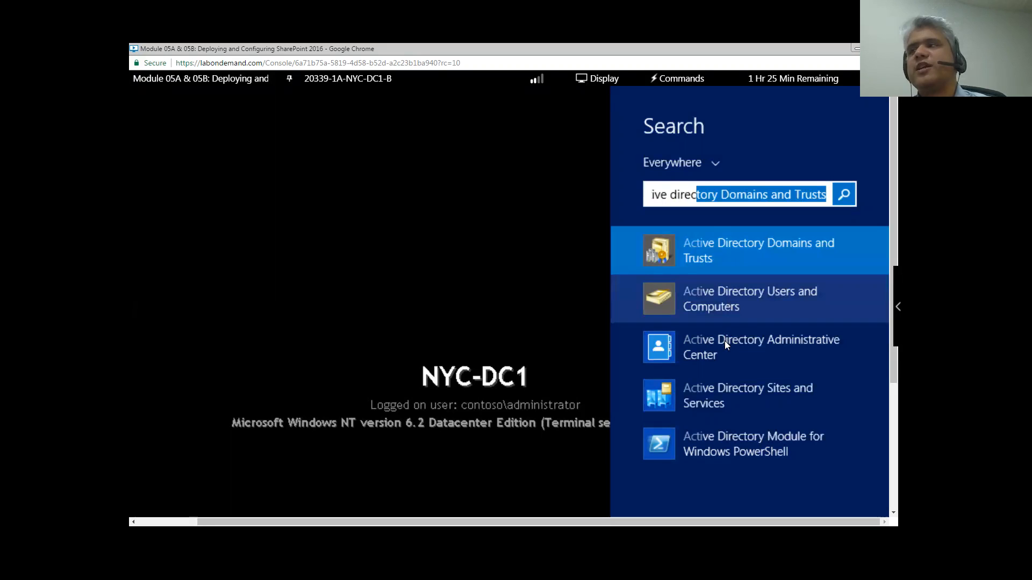
- Open Active Directory Users and Computers and show the Contoso.com Users container
left_click(723, 296)
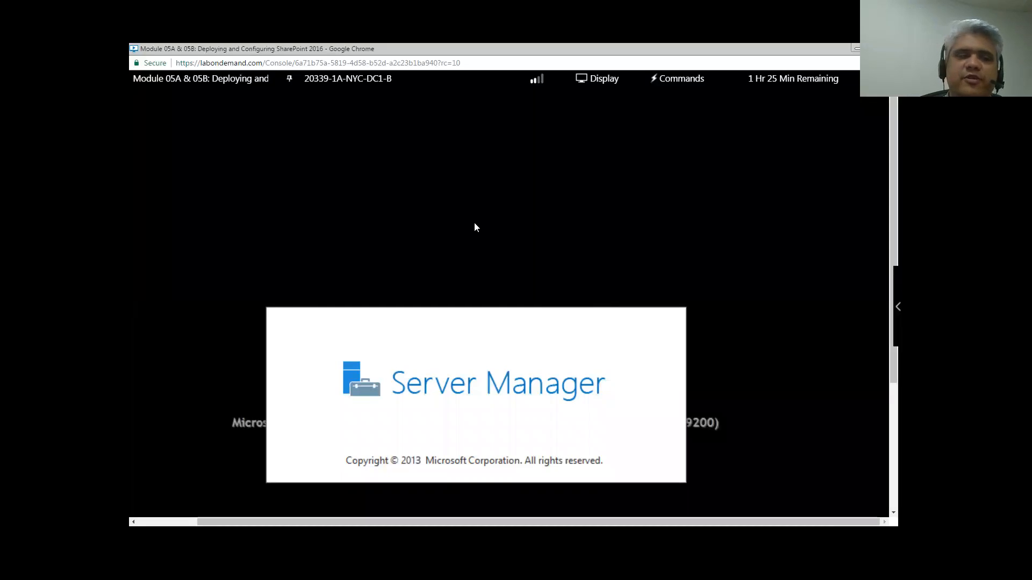
left_click(153, 263)
scroll(226, 309, "down", 3)
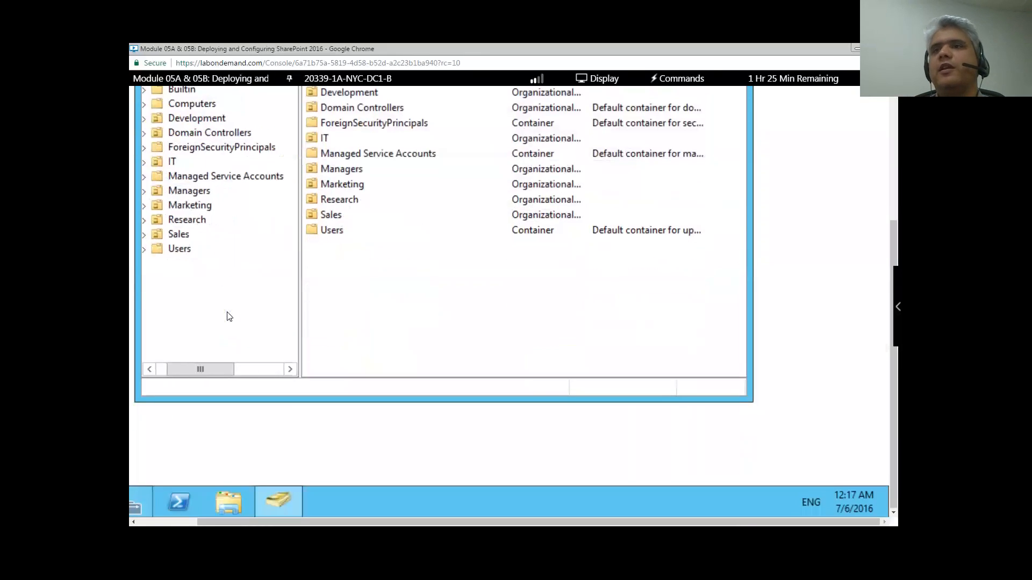
left_click_drag(220, 369, 162, 368)
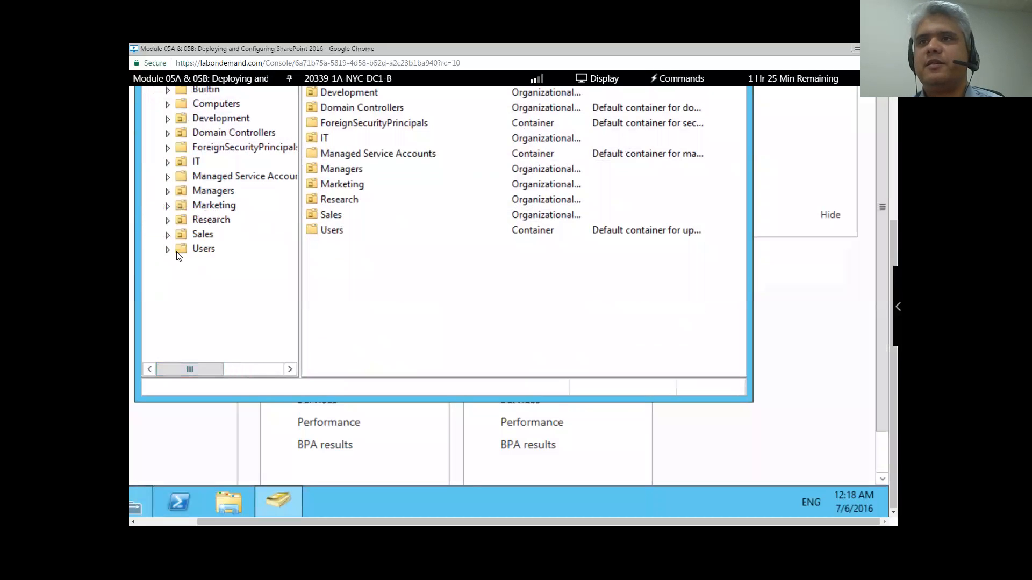
left_click(199, 250)
- Start a new user in Users: first name SP, last name Farm, logon SPFarm
right_click(200, 251)
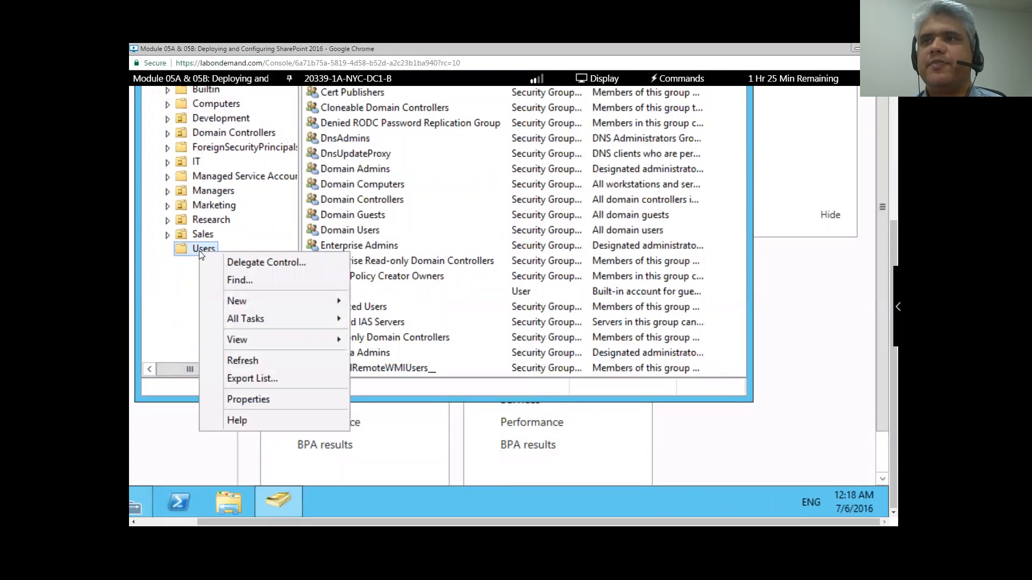
mouse_move(311, 303)
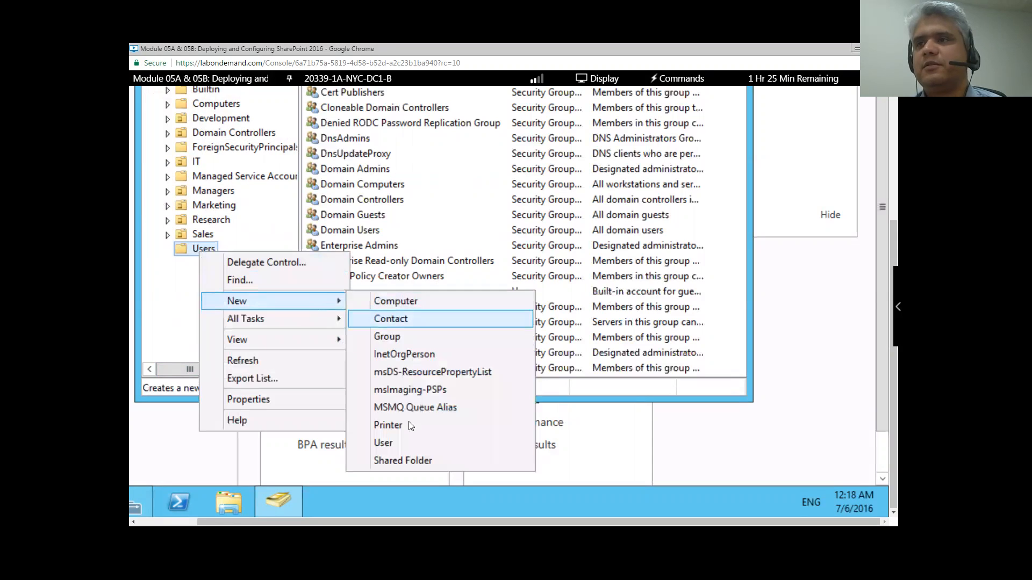
left_click(407, 442)
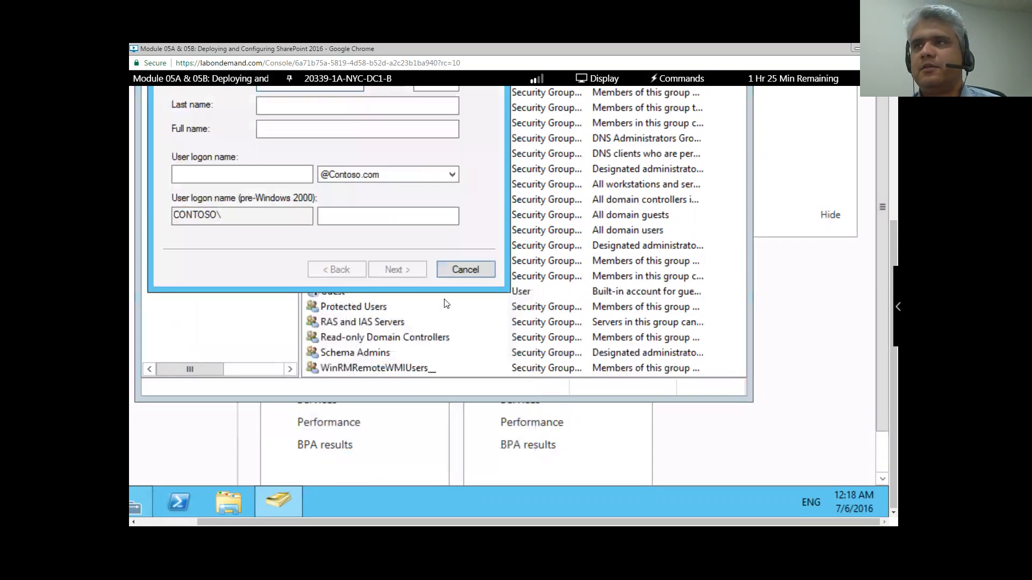
scroll(446, 303, "up", 3)
type("SP")
key("Tab")
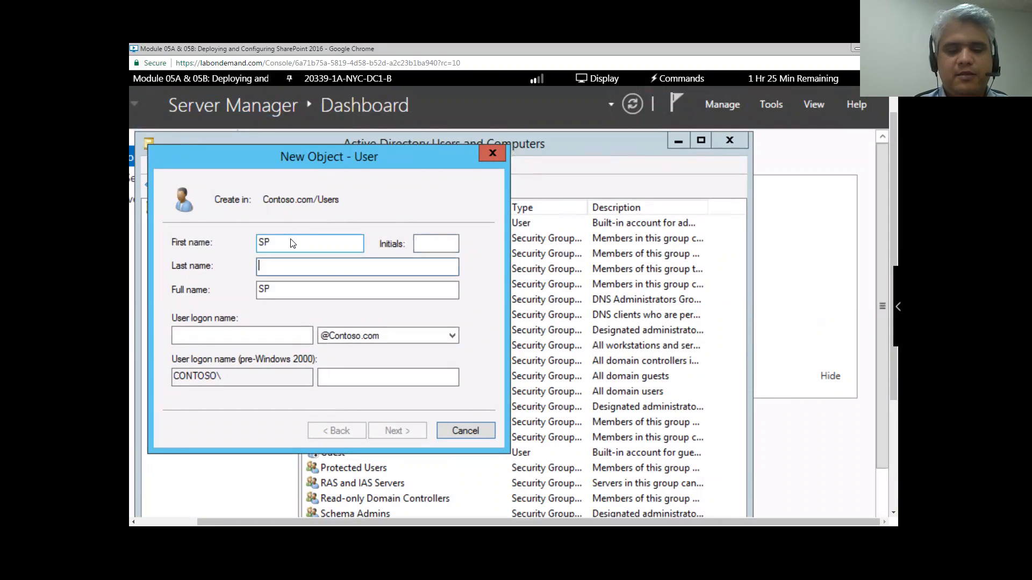
type("Farm")
key("Tab")
key("Tab")
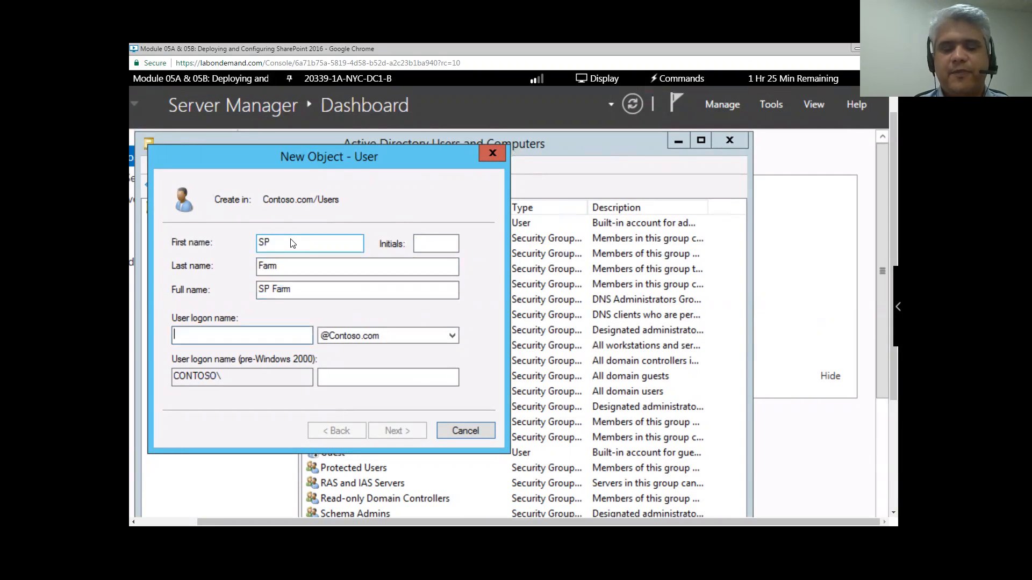
type("SPFarm")
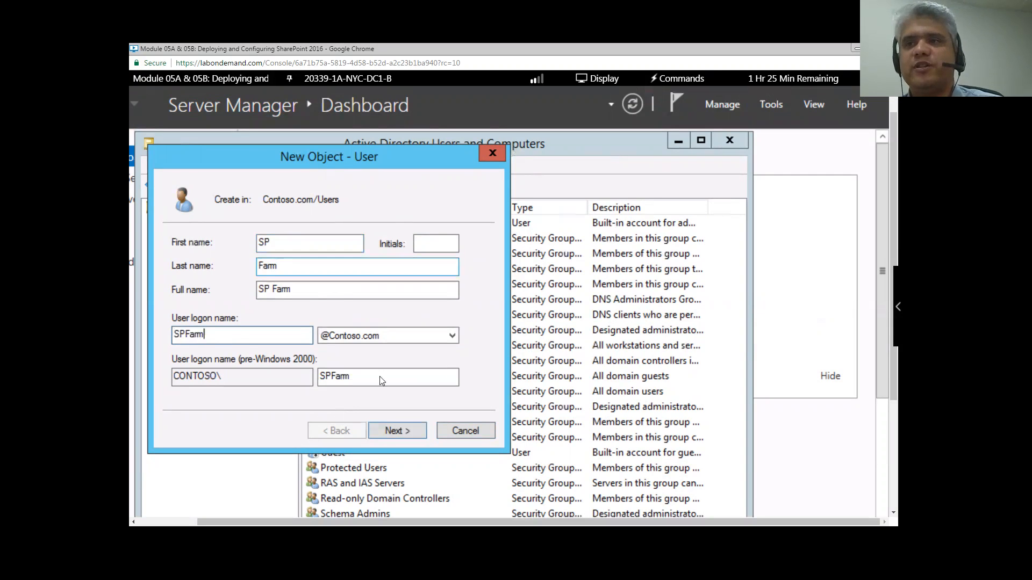
- Set the account password so it cannot be changed and never expires, then create the user
left_click(403, 430)
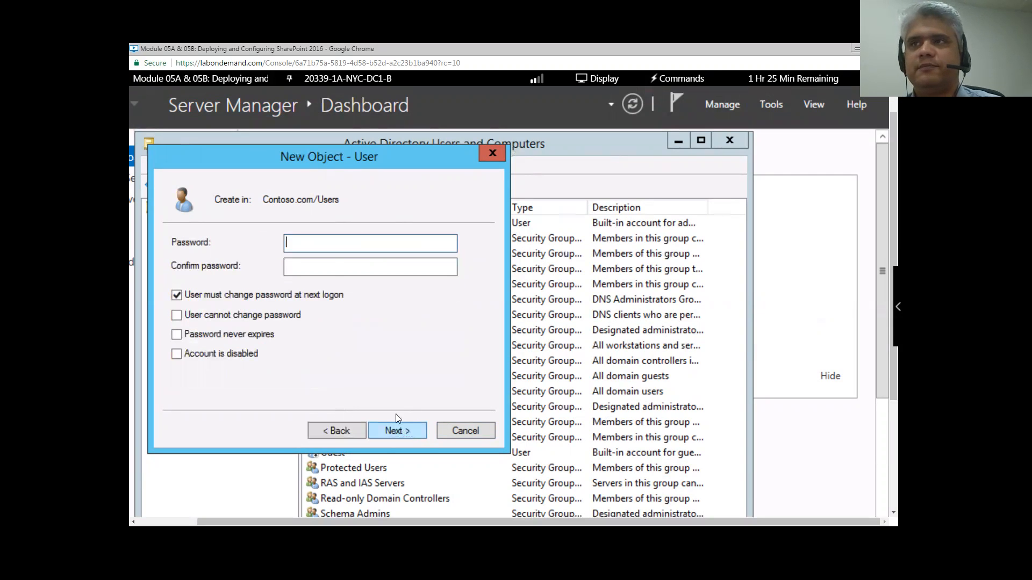
type("Pa$$w0rd")
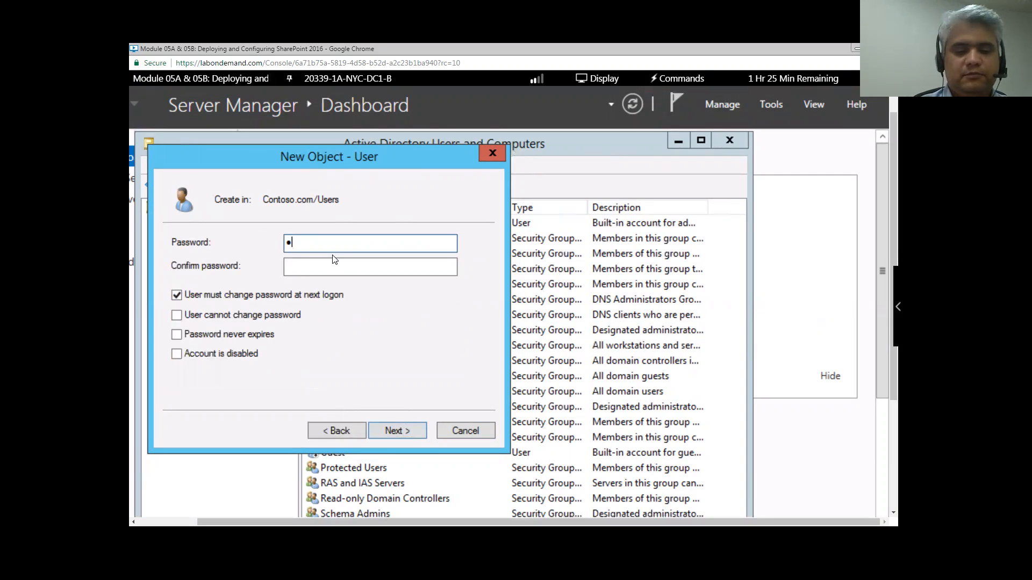
key("Tab")
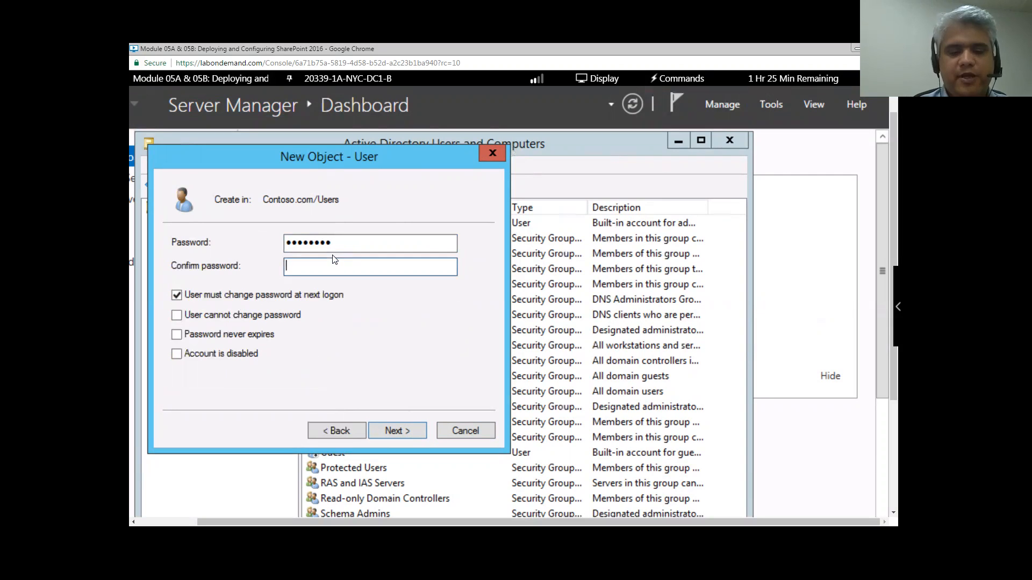
type("Pa$$w0rd")
left_click(176, 295)
left_click(177, 315)
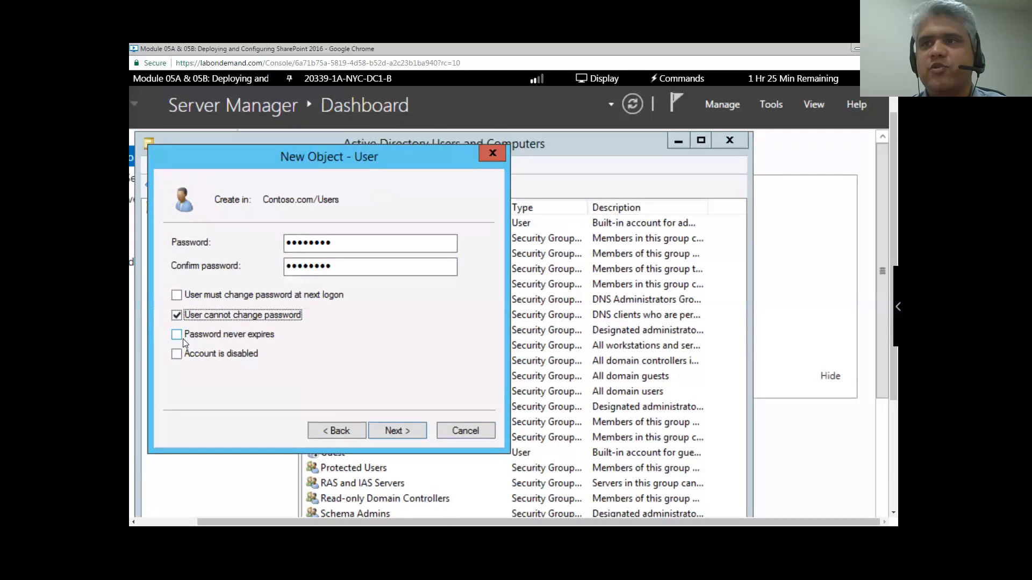
left_click(177, 335)
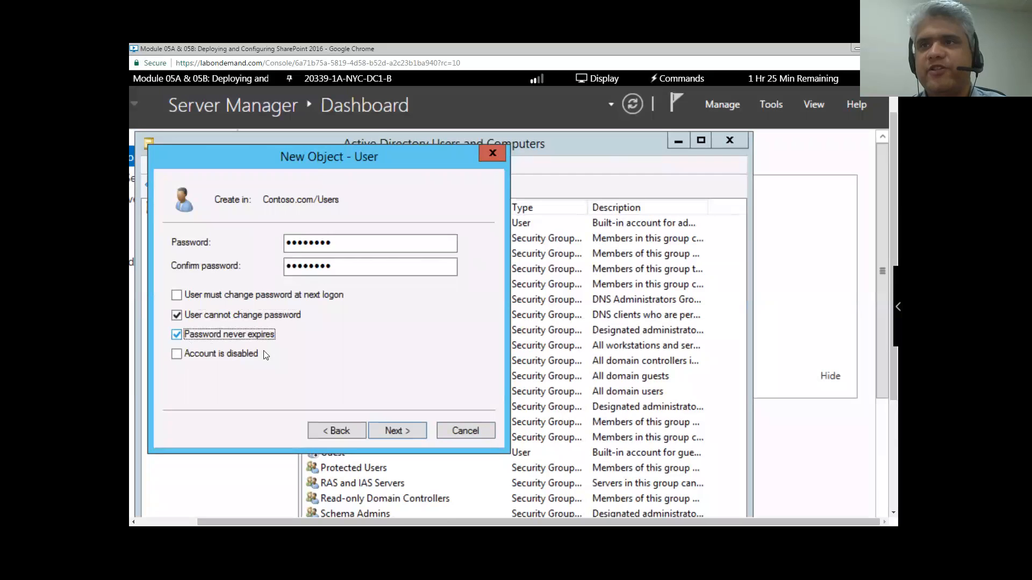
left_click(402, 431)
left_click(402, 432)
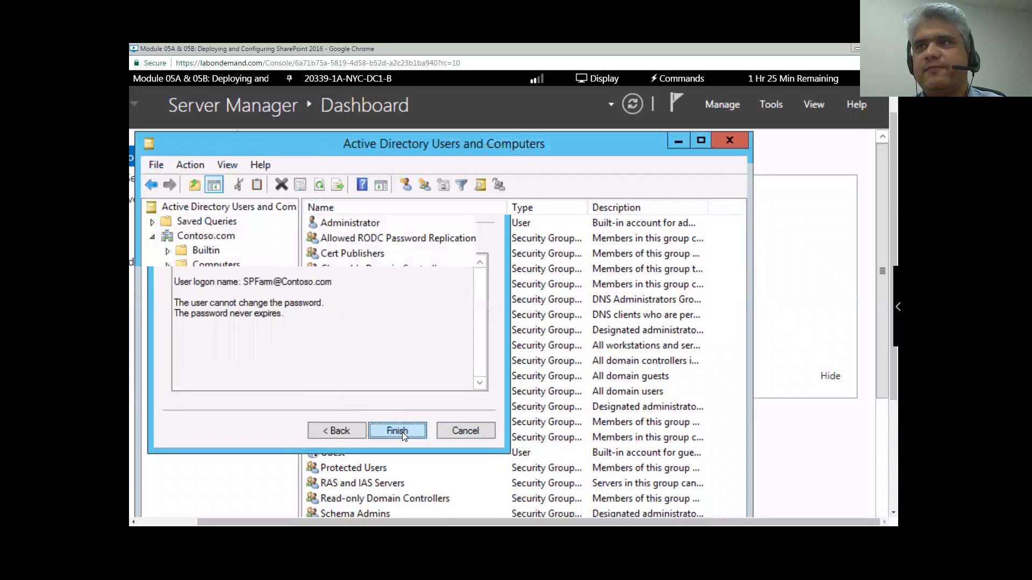
left_click(680, 142)
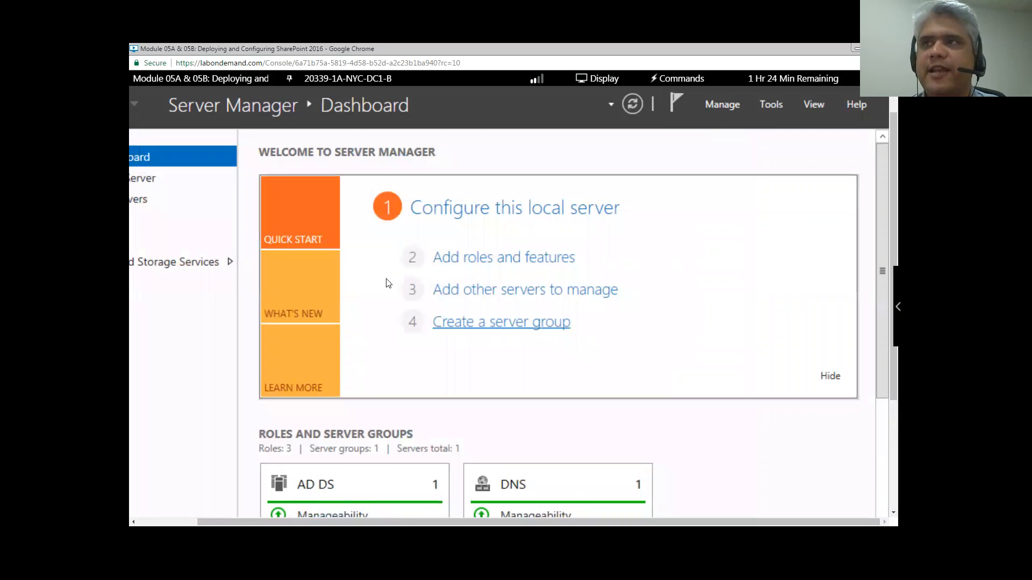
- Switch the lab console to the 20339-1A-NYC-SP1-B machine
left_click(367, 84)
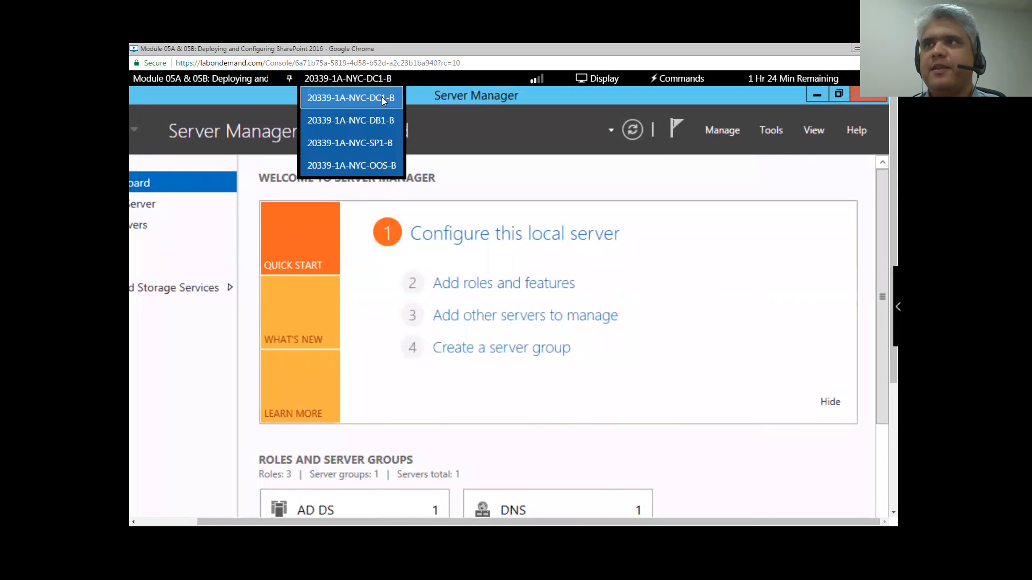
left_click(382, 147)
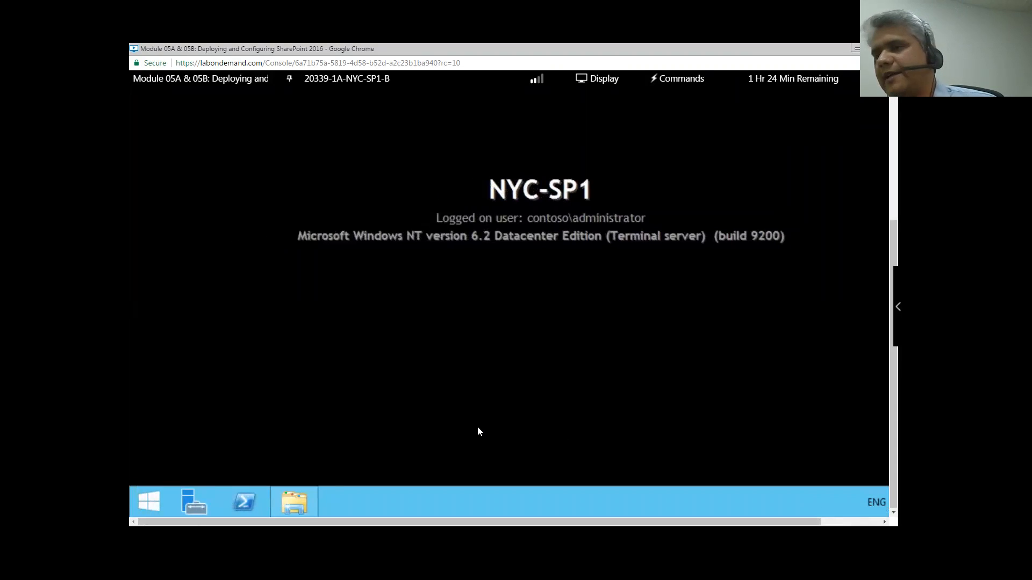
left_click_drag(765, 522, 825, 522)
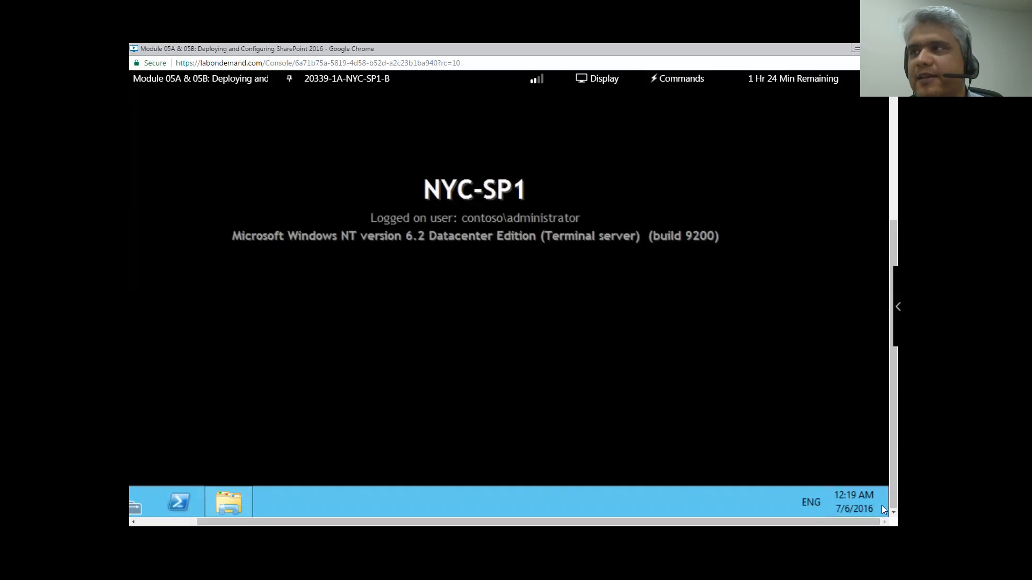
- Search for 'confi' and launch the SharePoint 2016 Products Configuration Wizard
mouse_move(876, 501)
left_click(855, 242)
type("configuration")
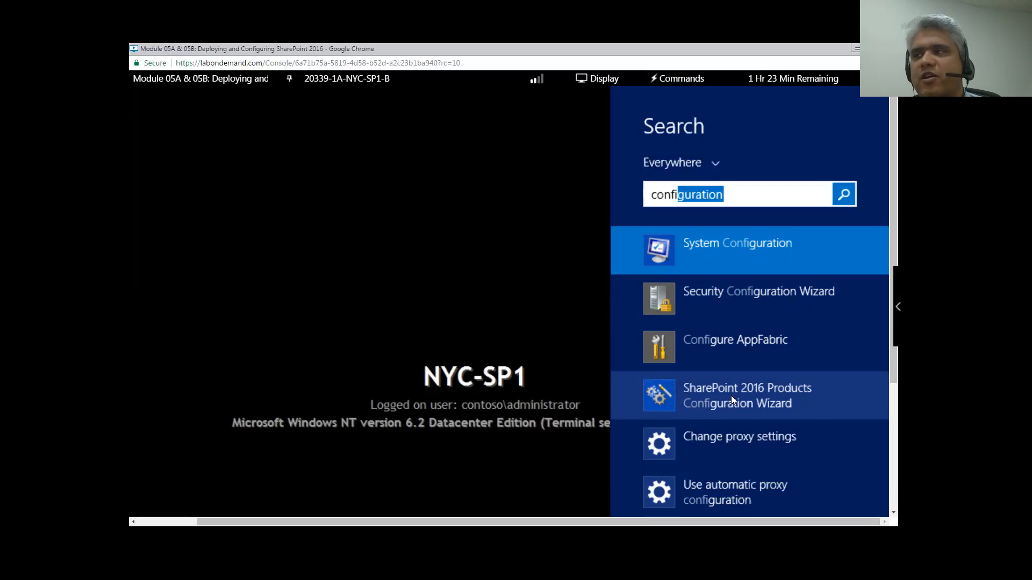
left_click(726, 396)
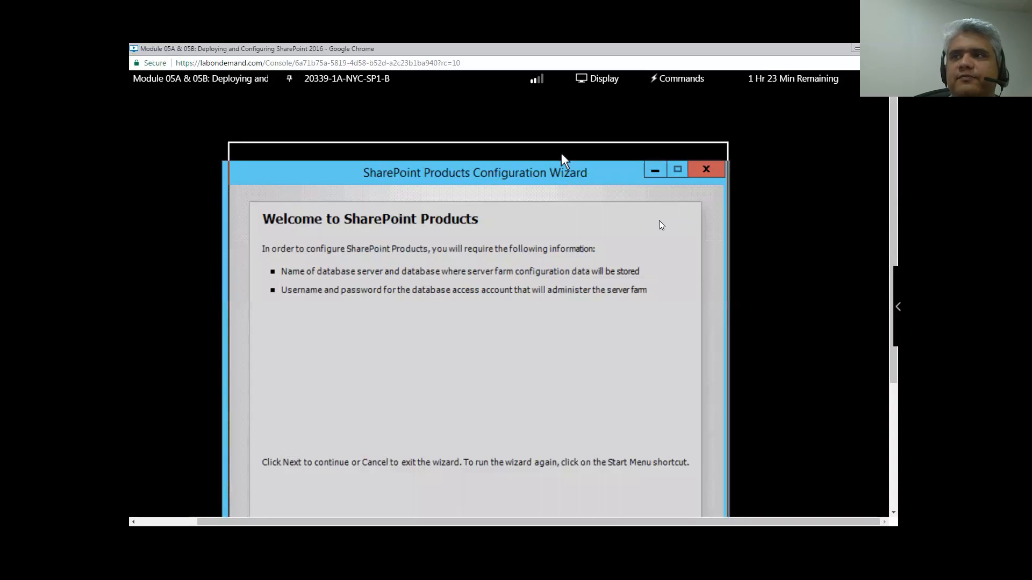
- Allow the required services to restart and choose Create a new server farm
scroll(659, 220, "down", 3)
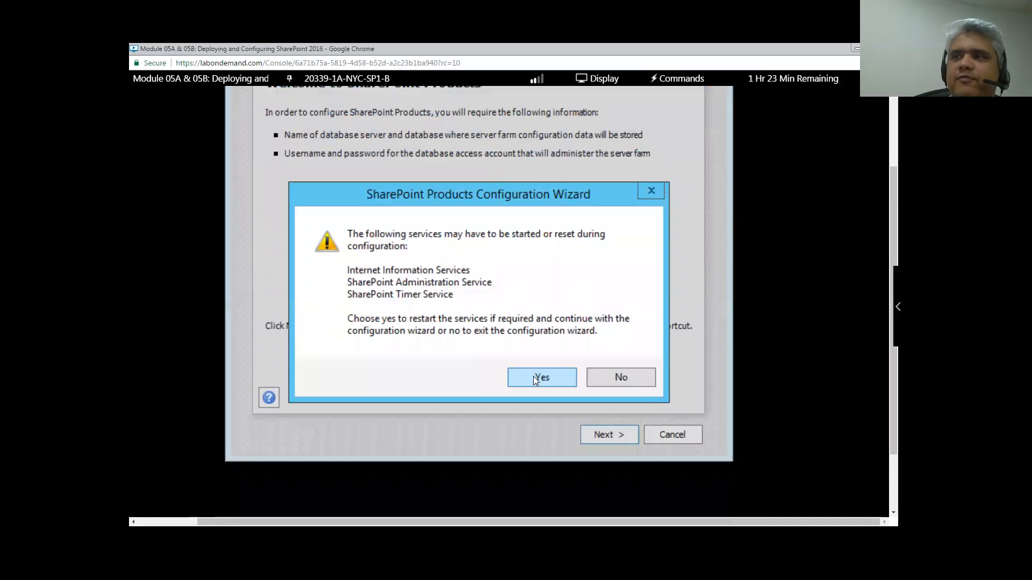
left_click(535, 379)
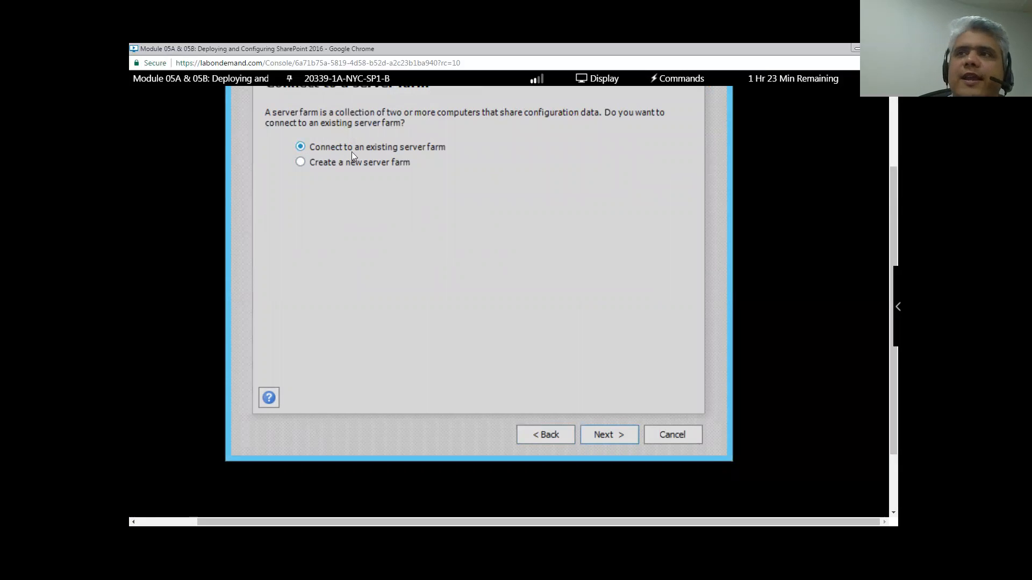
scroll(420, 165, "up", 1)
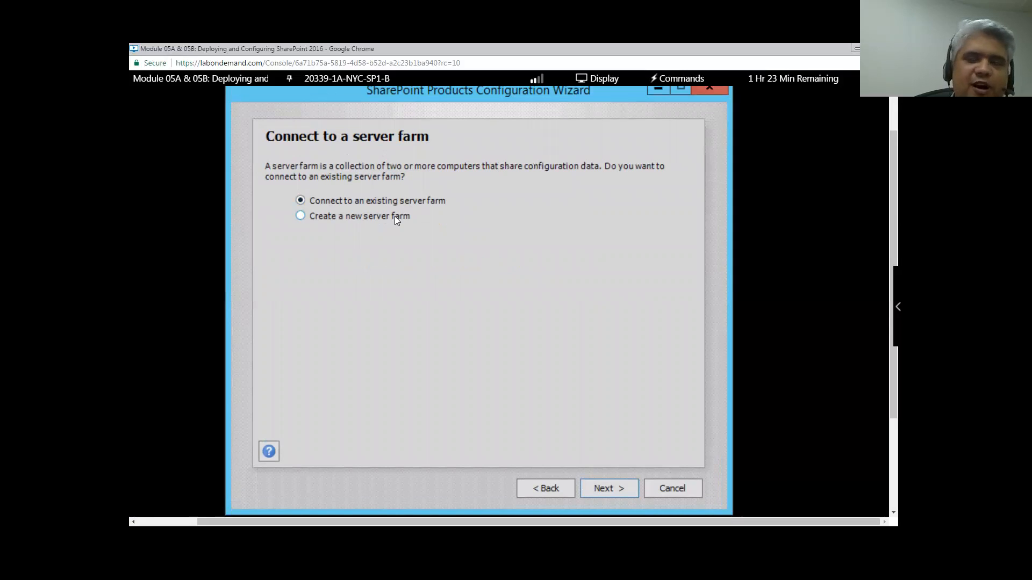
left_click(302, 216)
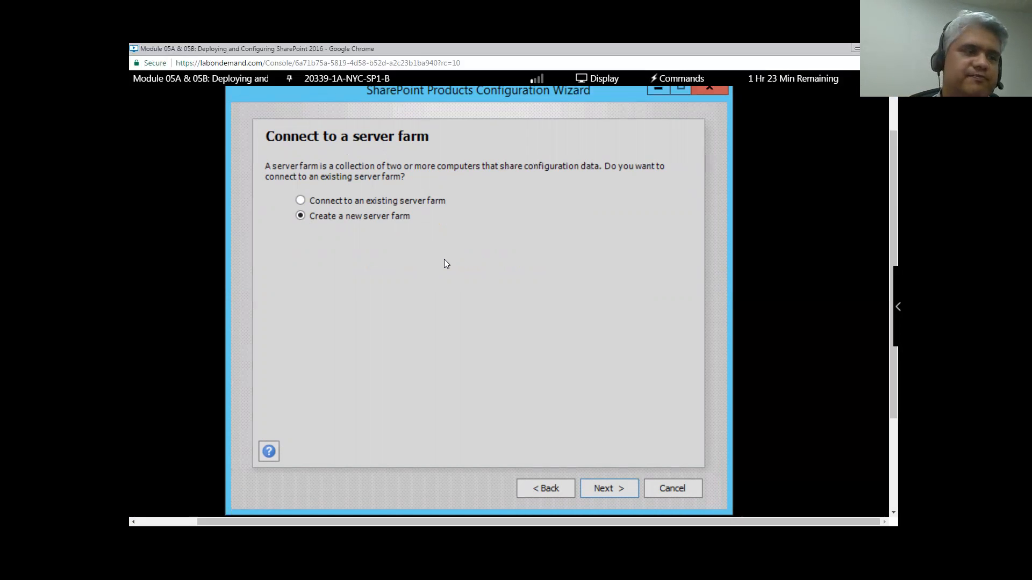
left_click(613, 490)
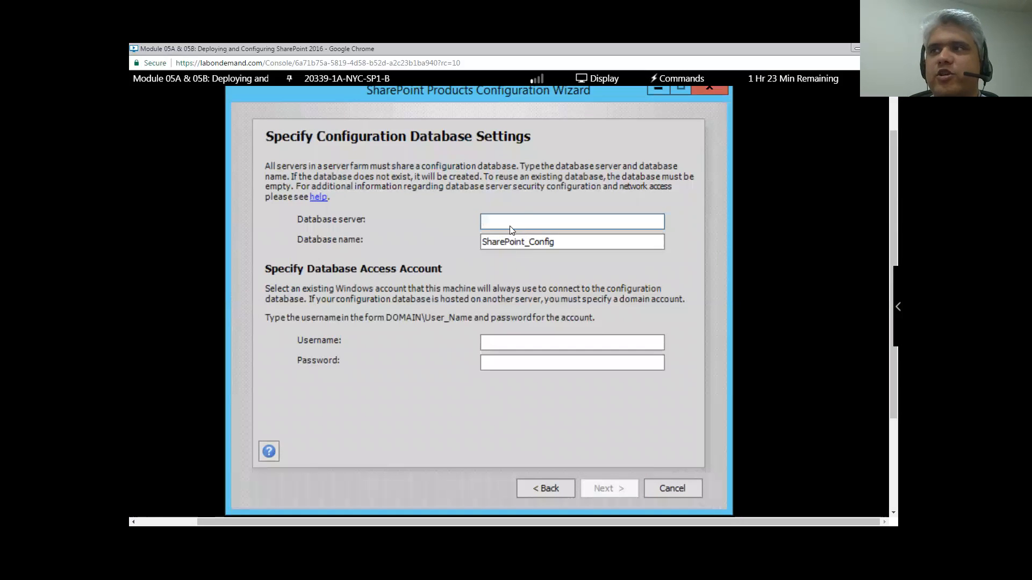
- Check the NYC-DB1 machine in the lab list, then enter NYC-DB1 as the database server
left_click(568, 243)
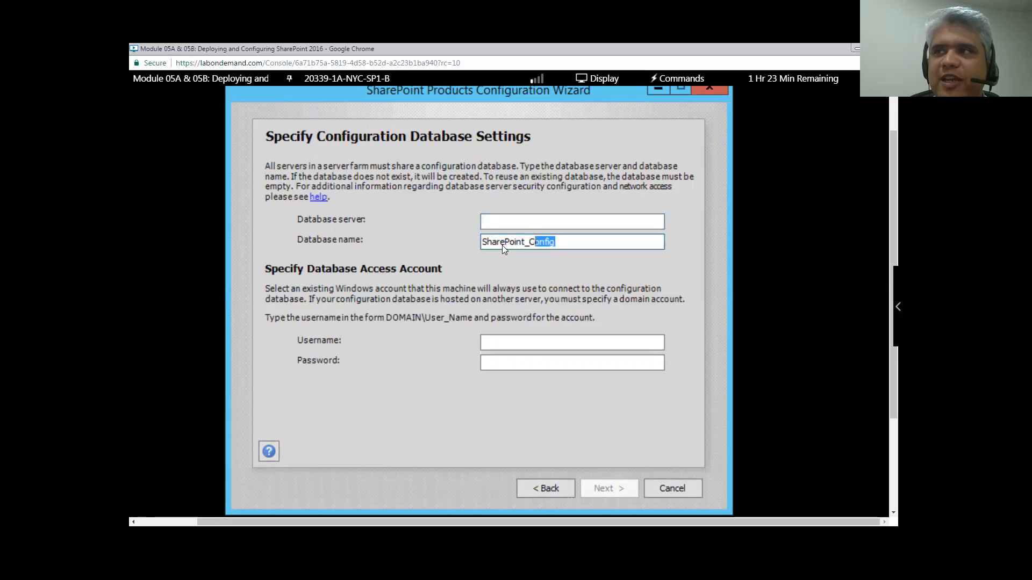
left_click(559, 243)
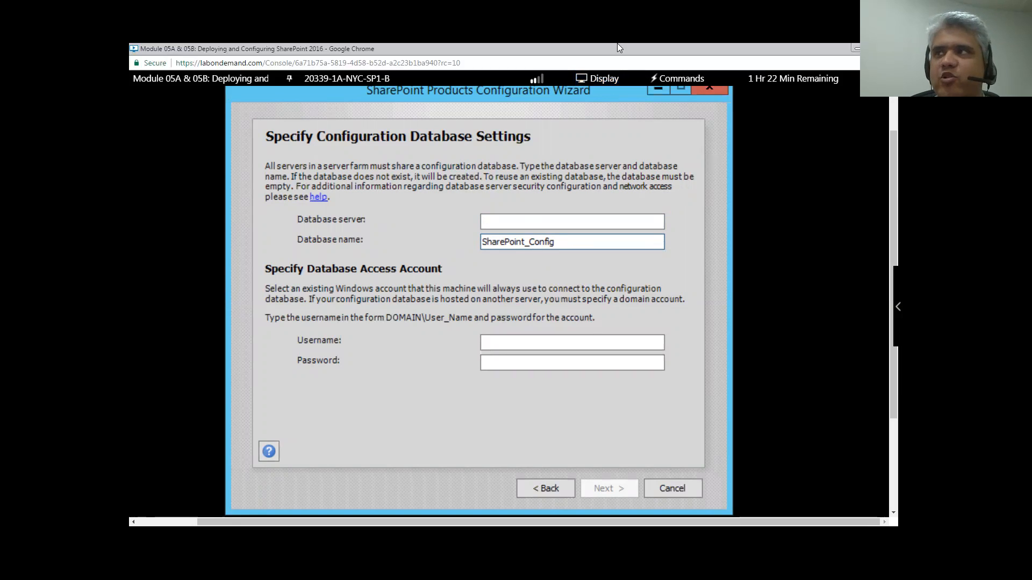
scroll(483, 447, "down", 1)
left_click(347, 78)
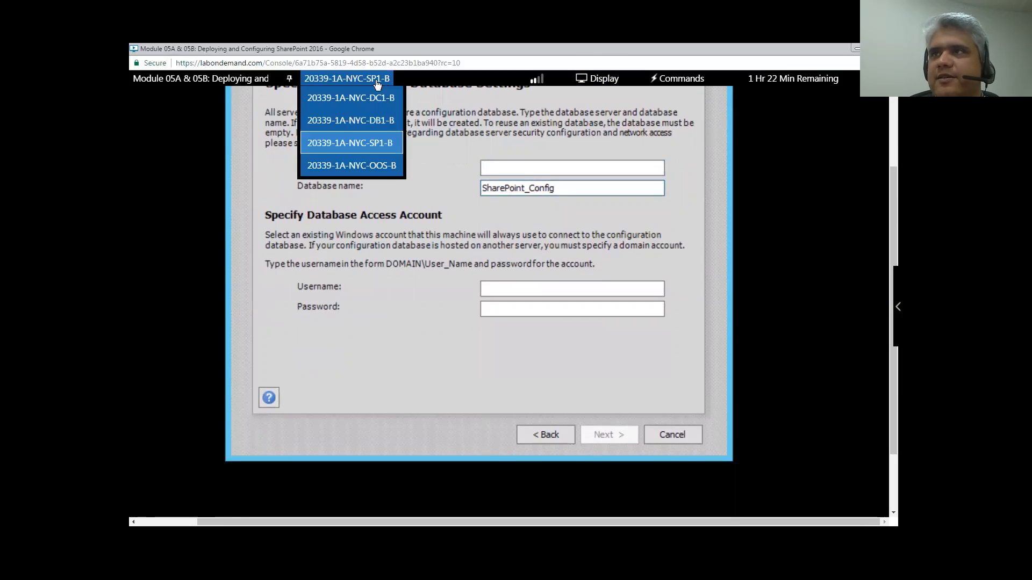
left_click(381, 125)
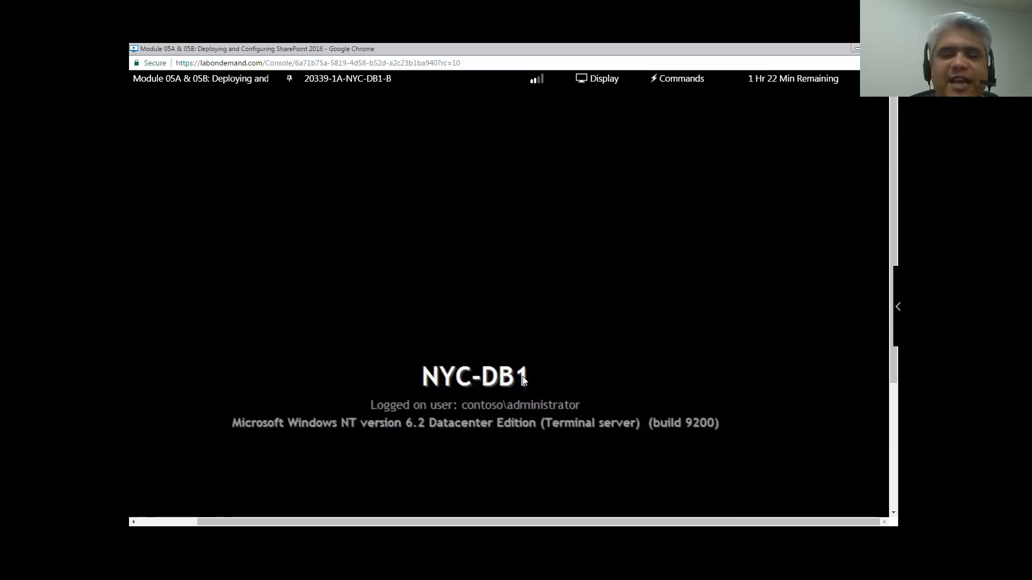
left_click(377, 80)
left_click(370, 145)
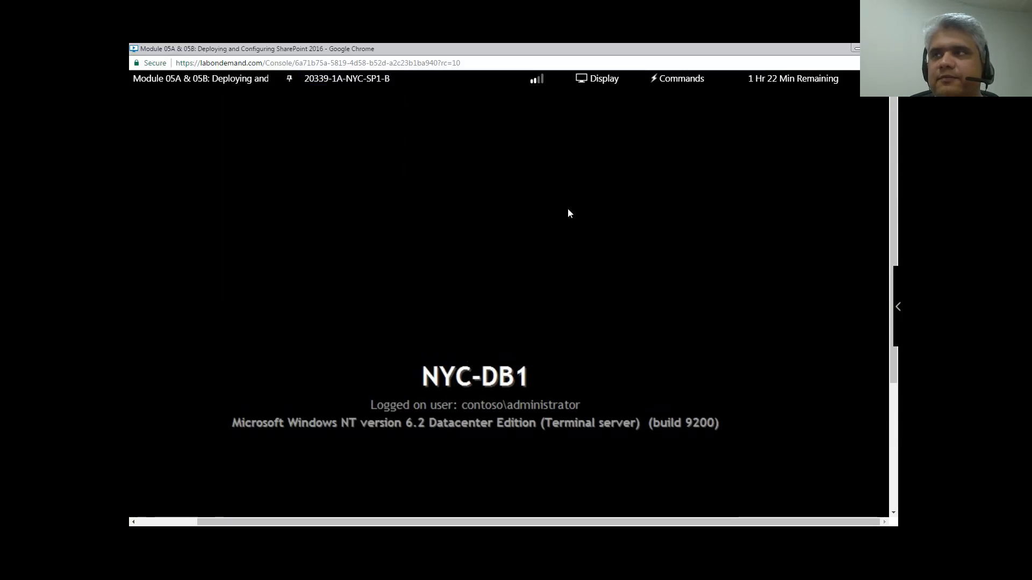
left_click(566, 275)
type("NYC-DB1")
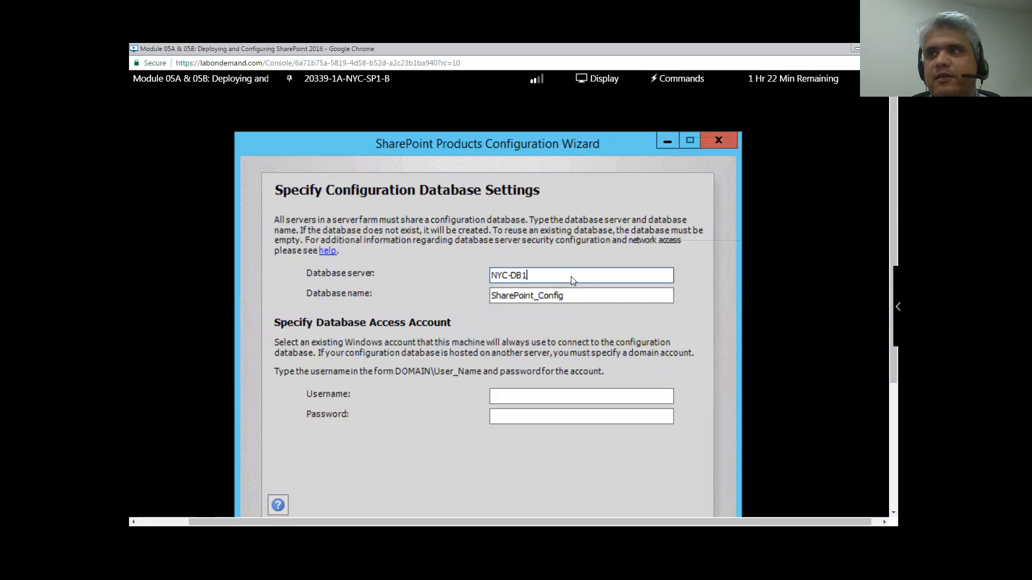
left_click(517, 396)
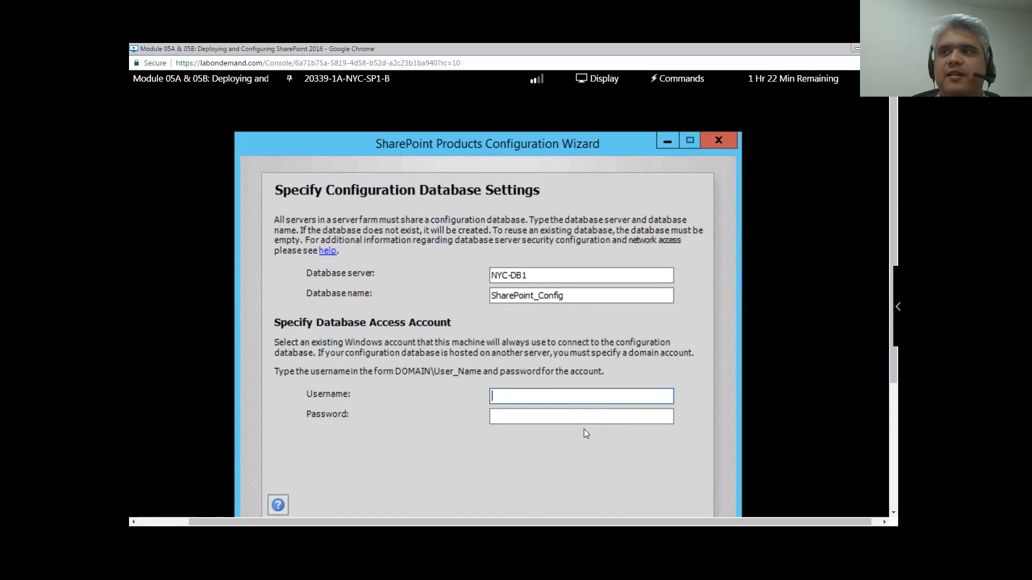
left_click(347, 78)
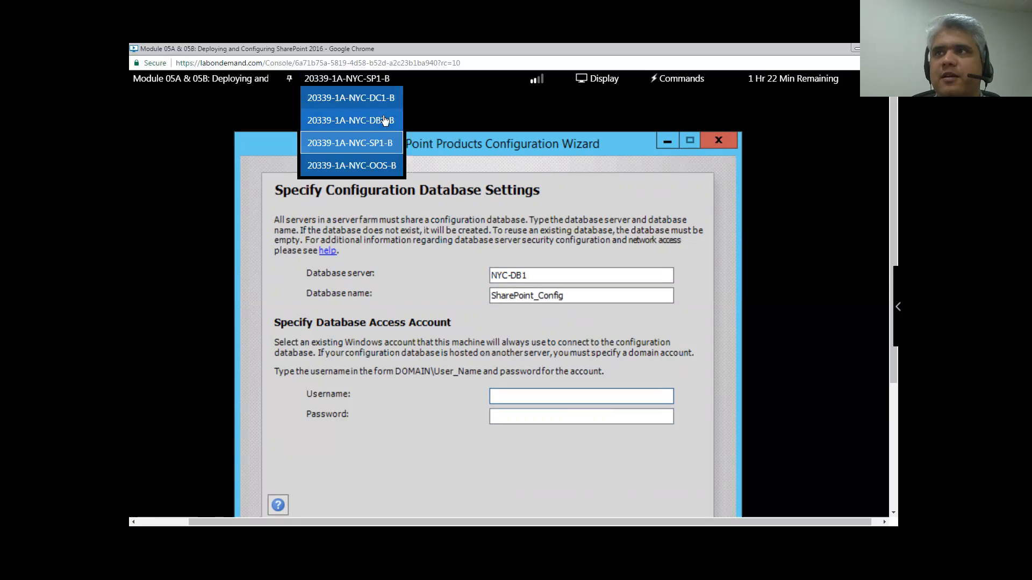
left_click(384, 98)
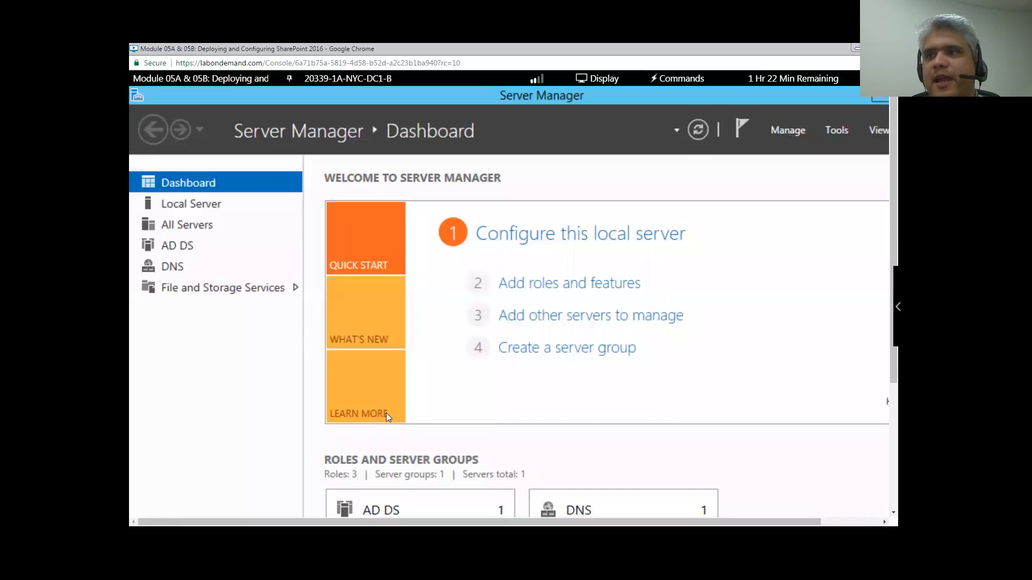
scroll(591, 408, "down", 5)
left_click(346, 503)
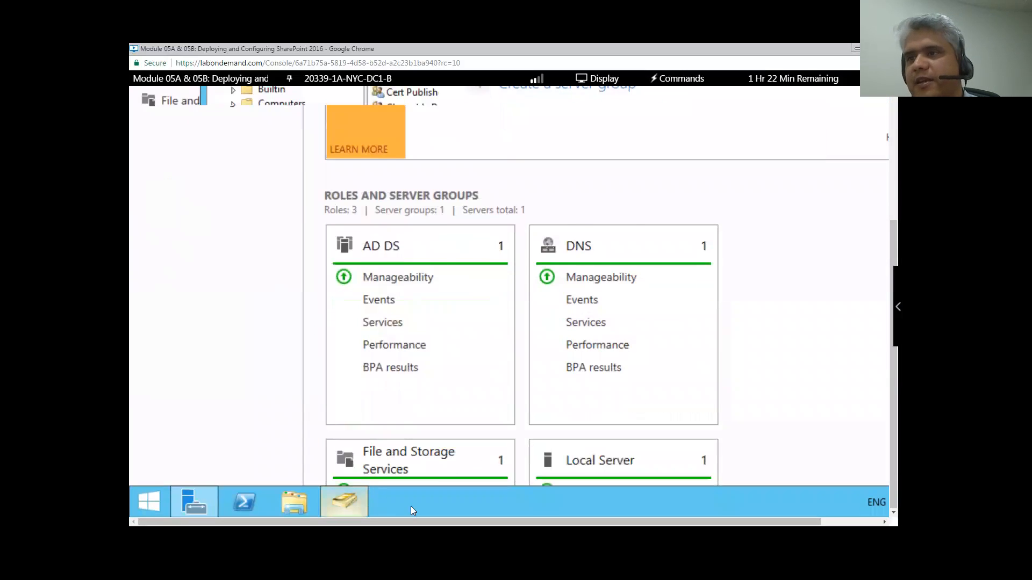
scroll(305, 355, "up", 3)
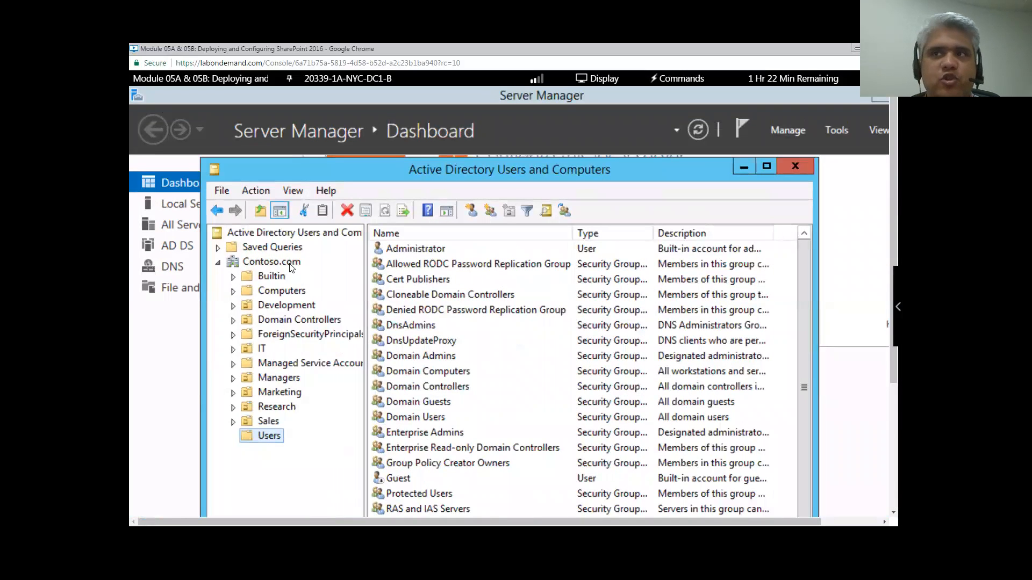
left_click(376, 81)
left_click(383, 144)
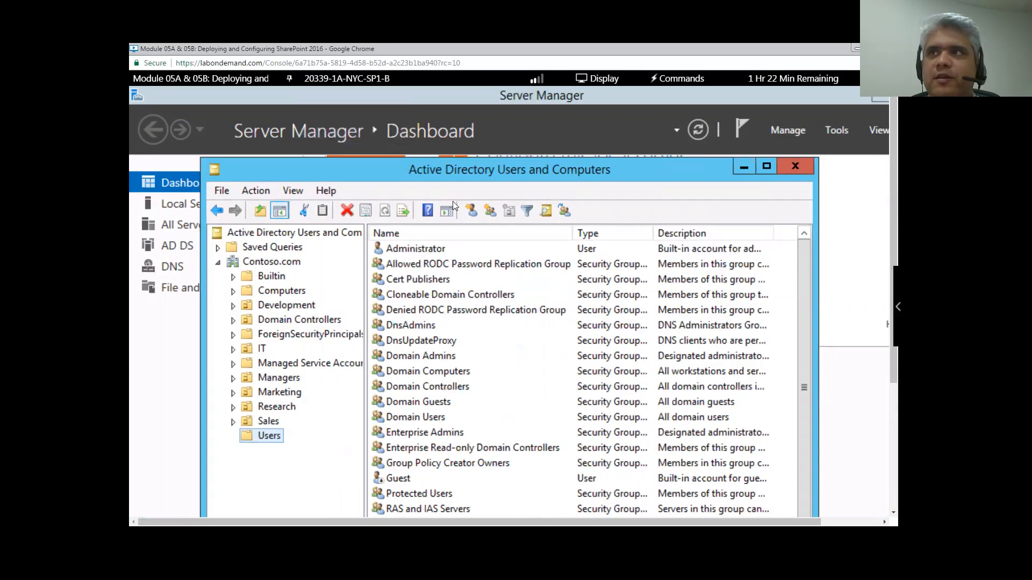
scroll(547, 338, "down", 1)
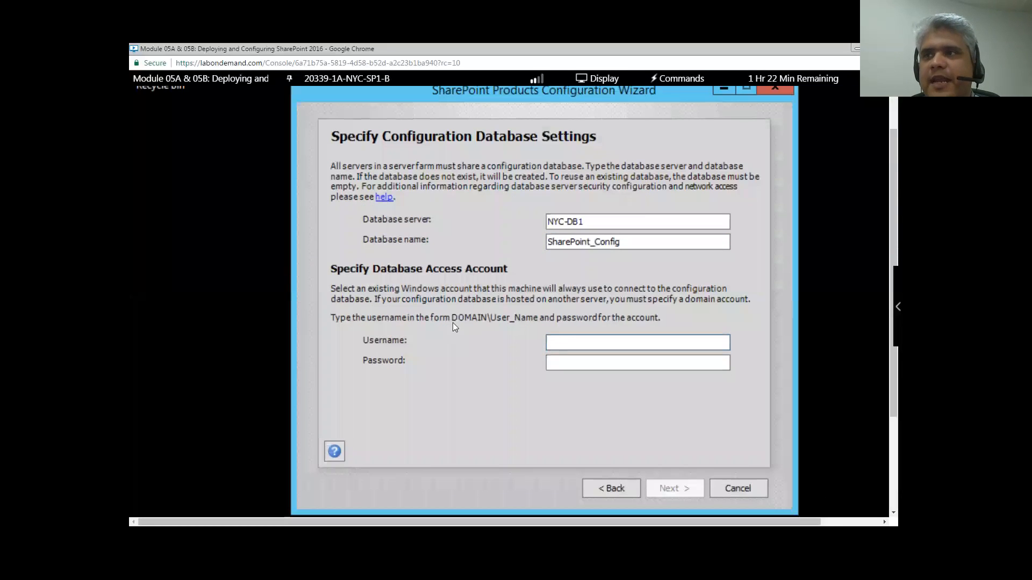
- Set the database access account to contoso\SPFarm with its password and continue
left_click(565, 341)
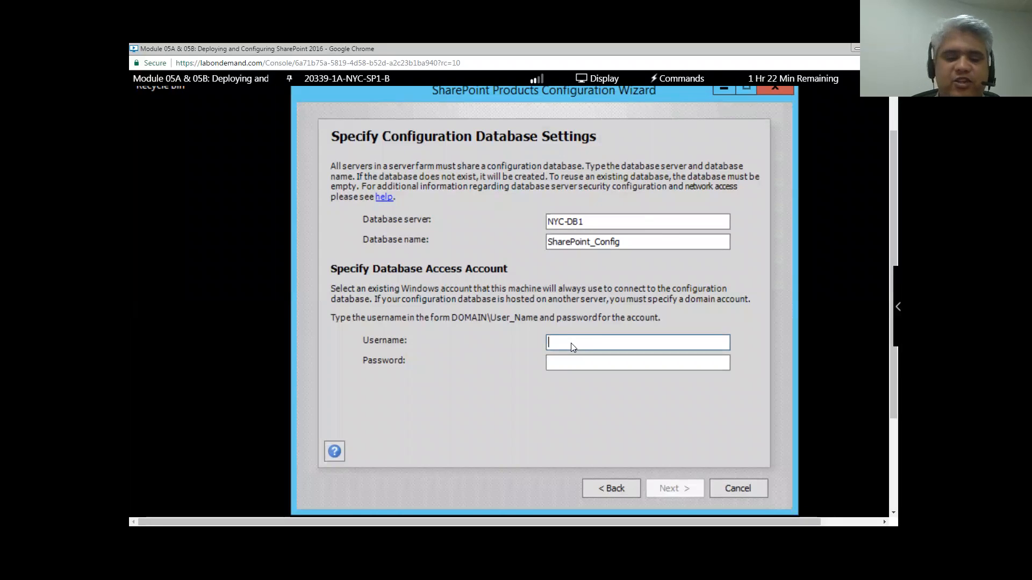
type("co")
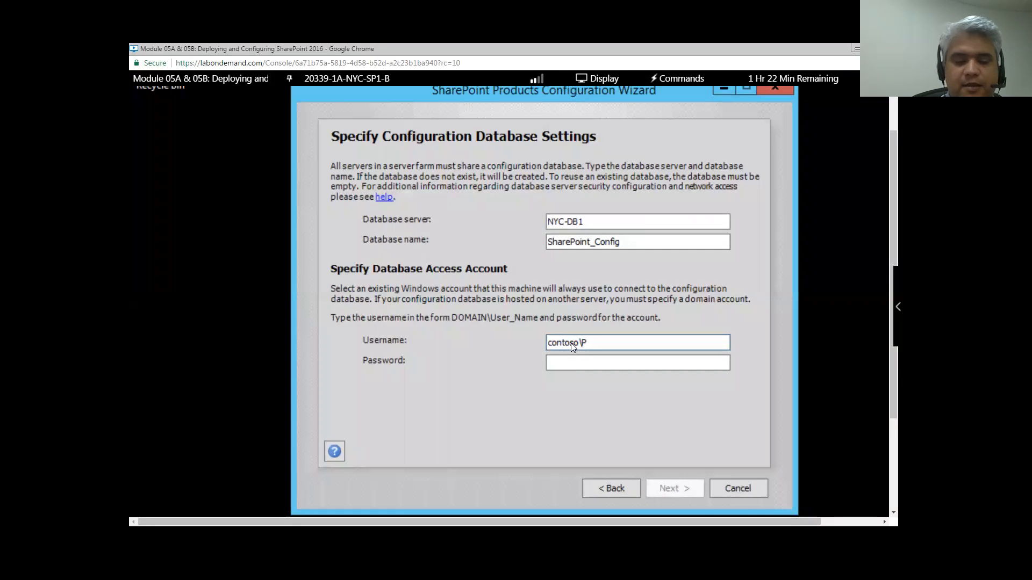
type("ntoso\\SPFarm")
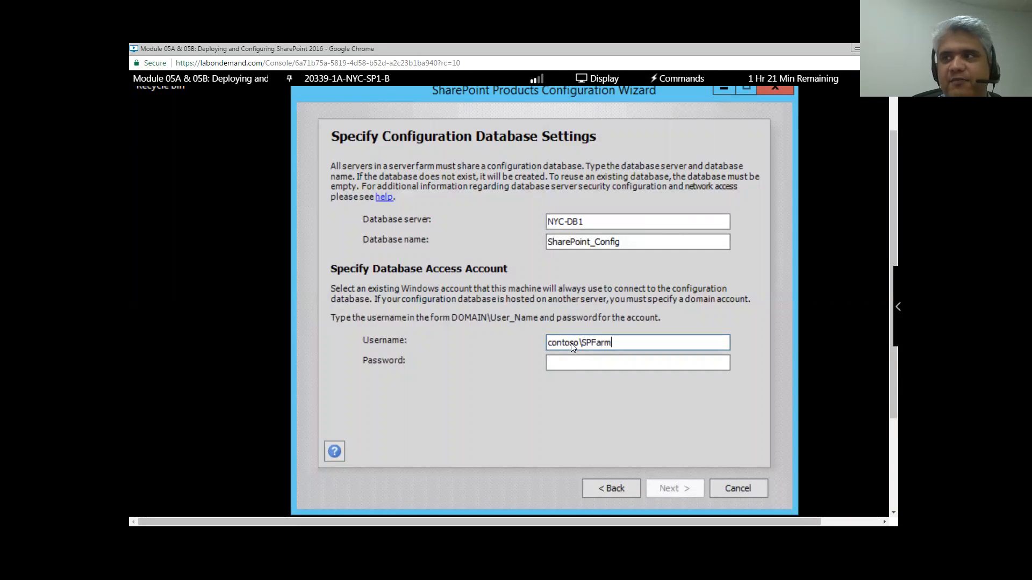
key("Tab")
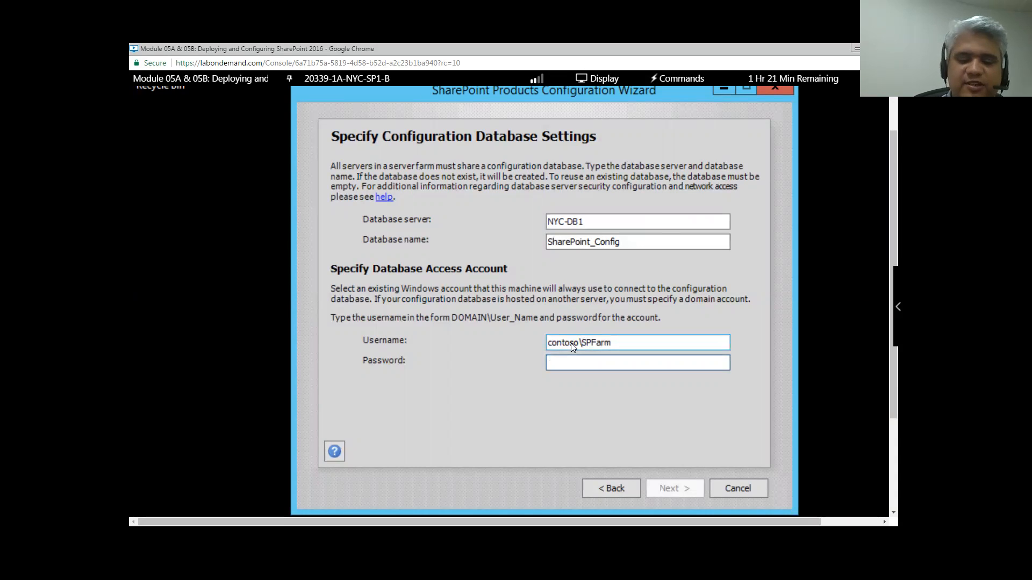
type("Pa$$w0")
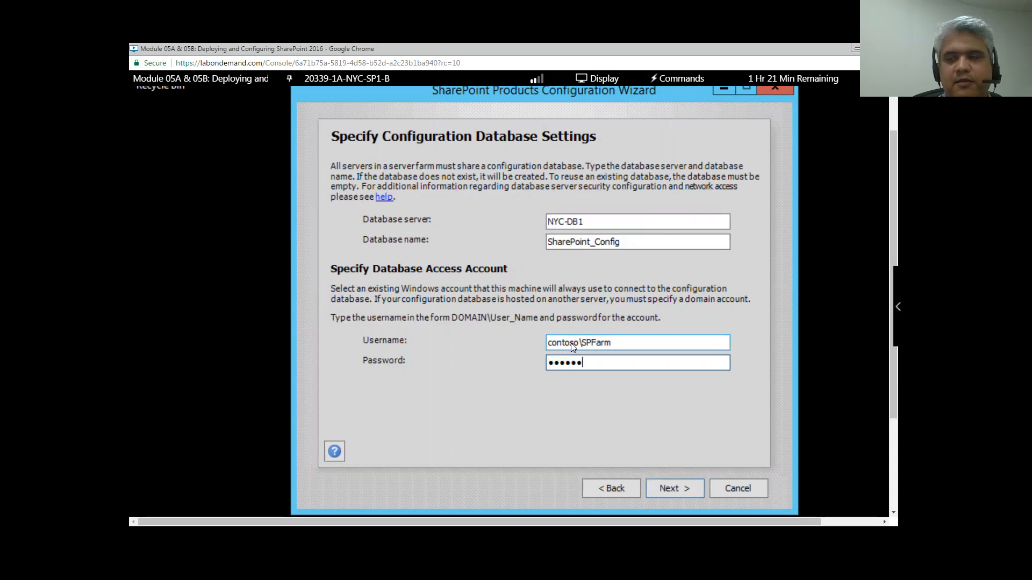
type("rd")
left_click(663, 490)
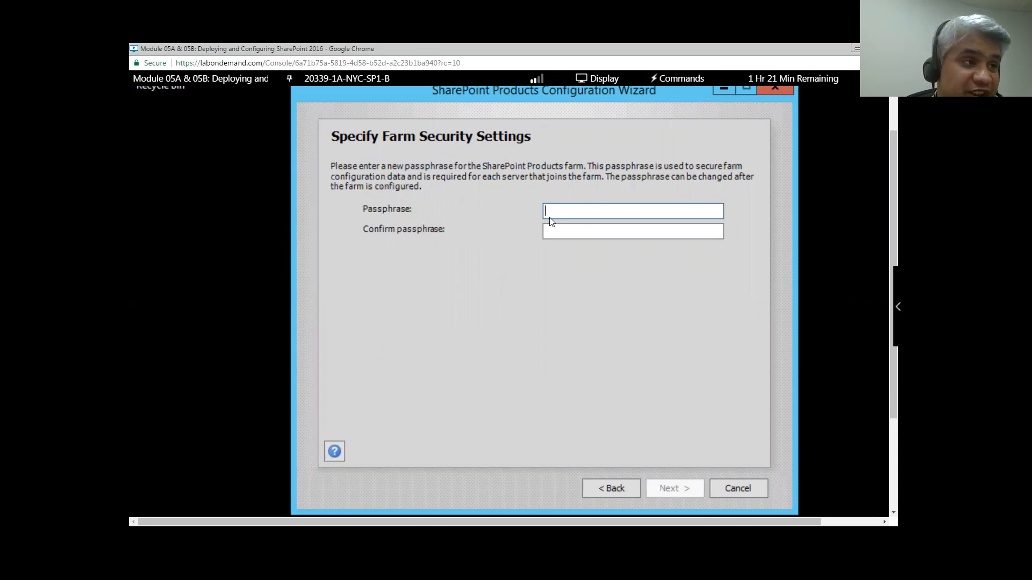
- Enter the farm passphrase and retype it in the Confirm passphrase field
type("Pa$$w0")
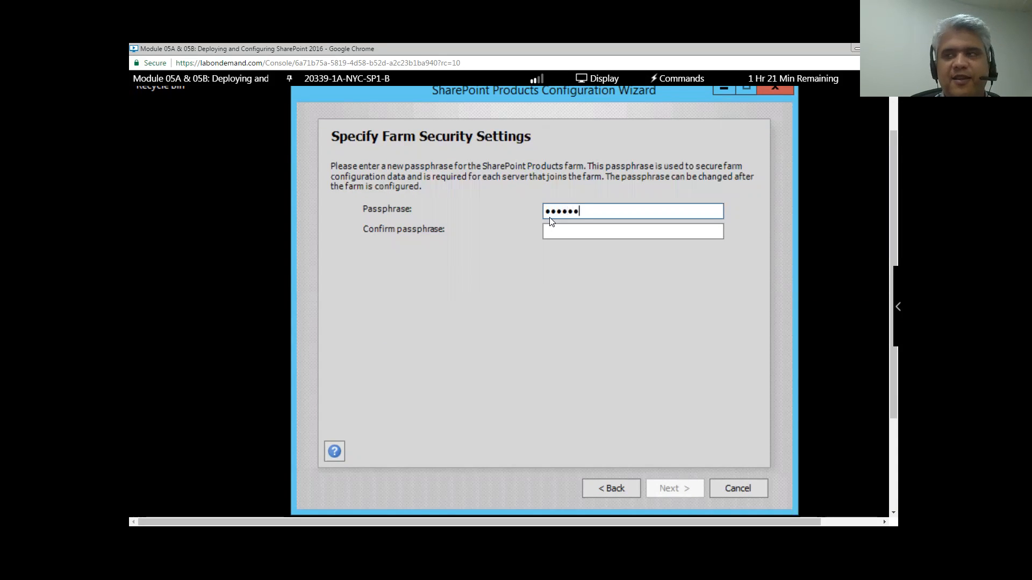
type("rd")
key("Tab")
type("Pa$$w0rd1")
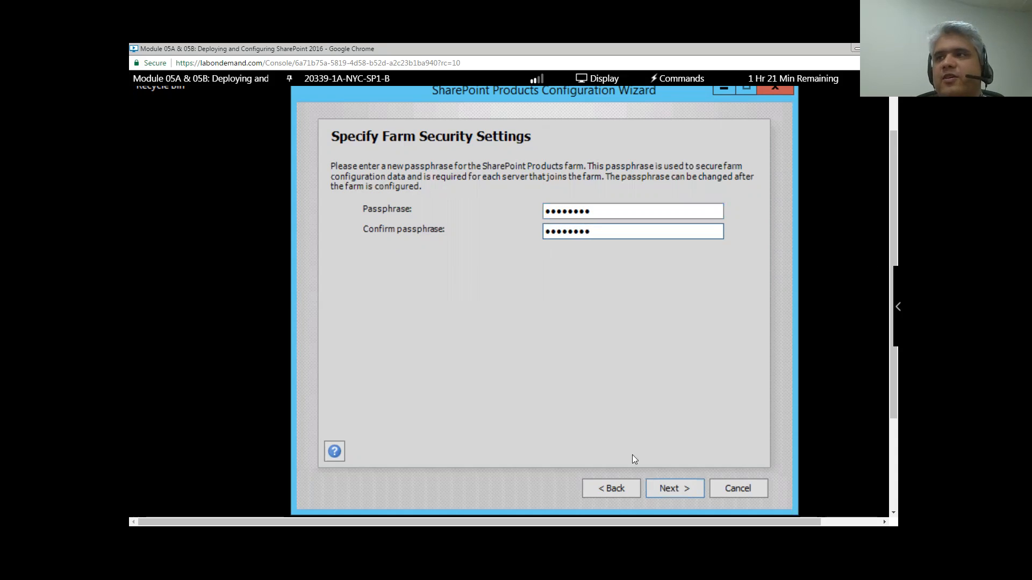
- Accept the farm security settings and keep the Custom server role
left_click(674, 481)
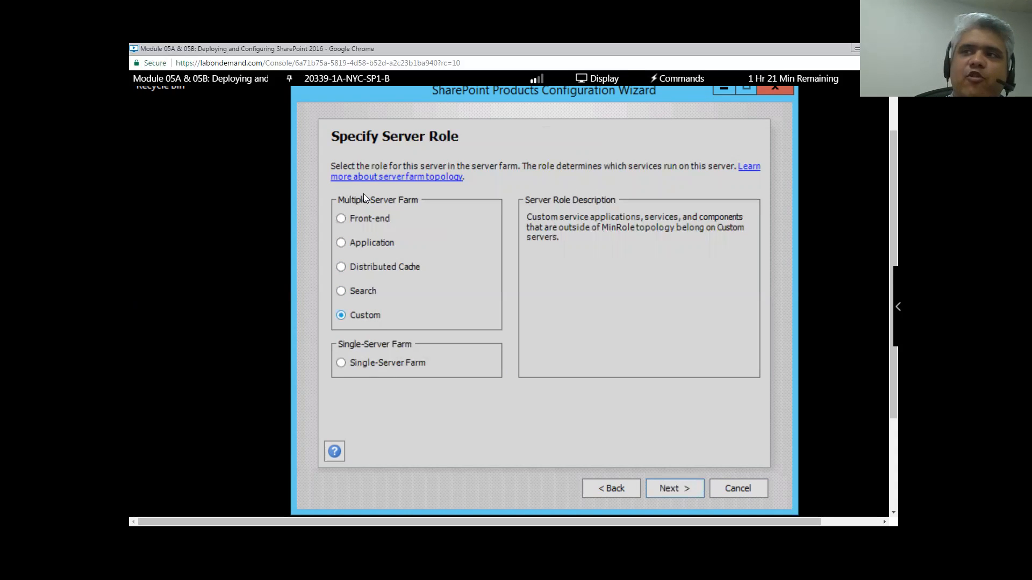
left_click(675, 489)
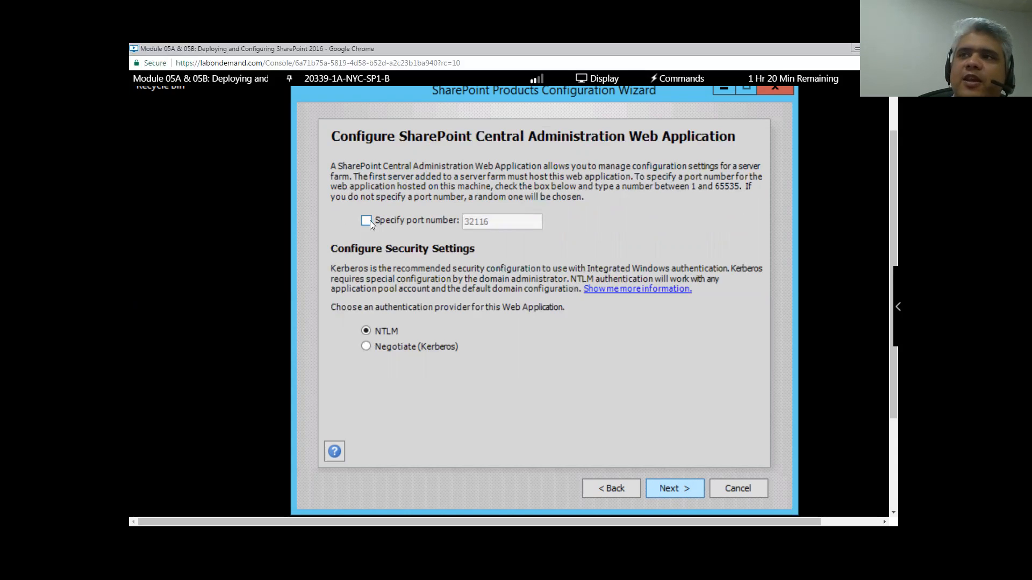
- Enable a specific port for Central Administration and enter 50000
left_click(369, 220)
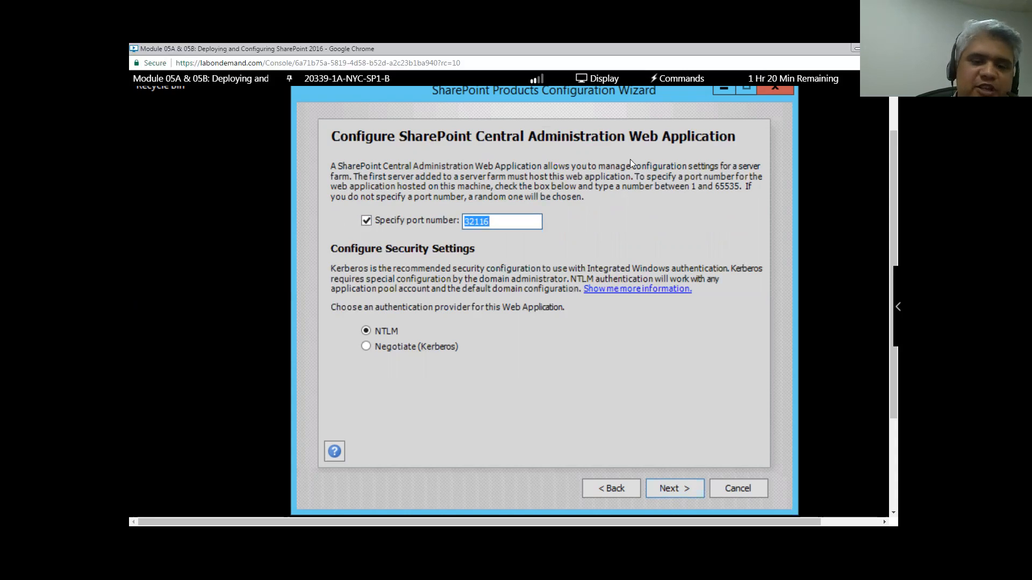
type("50")
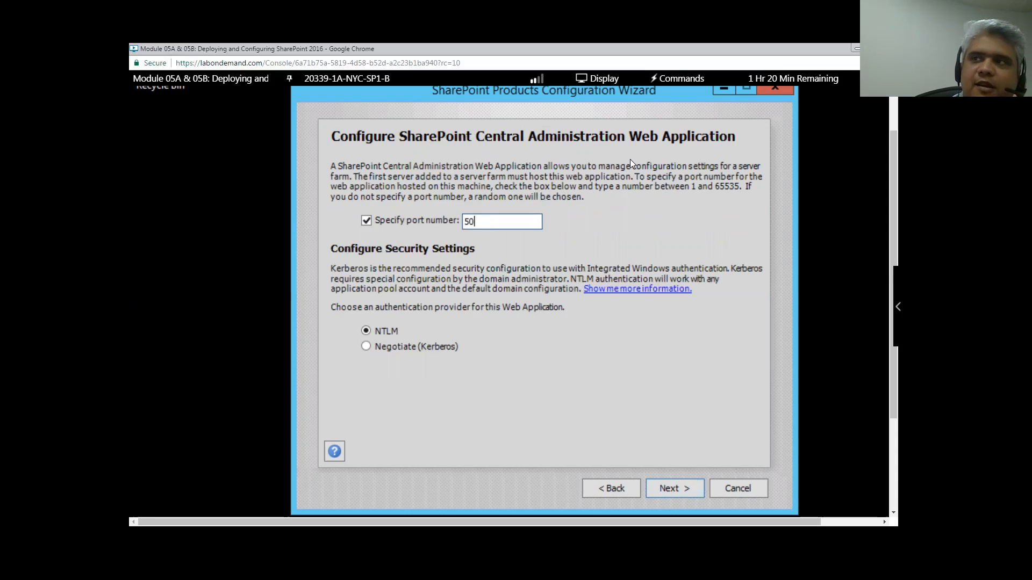
type("000")
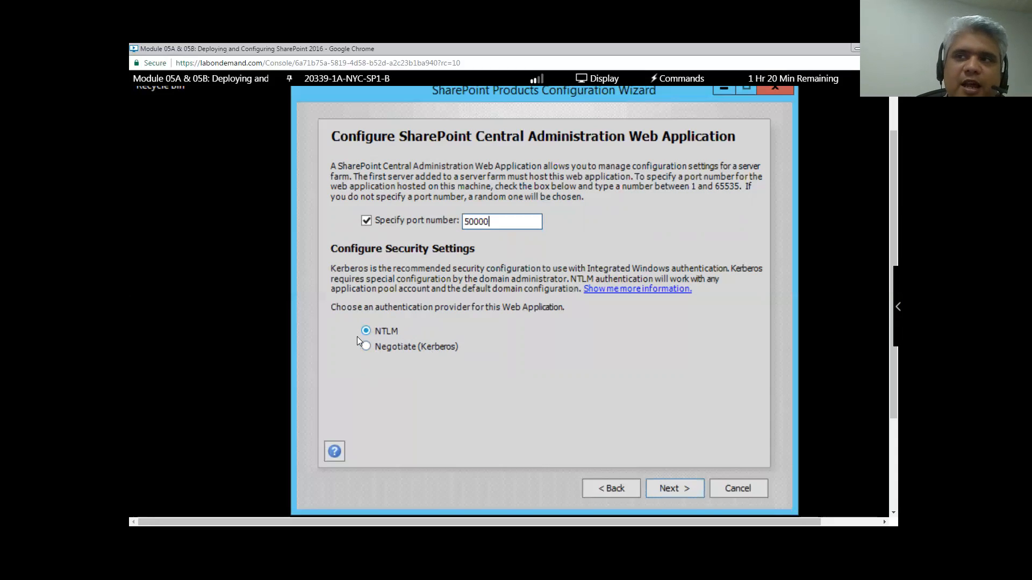
- Accept the Central Administration settings and start applying the farm configuration, beginning with the configuration database
left_click(669, 489)
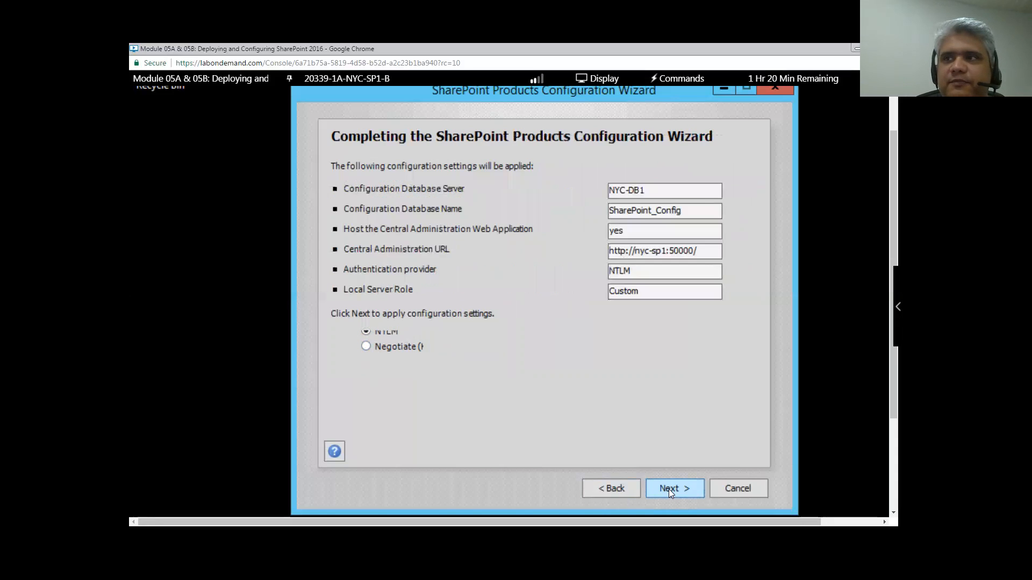
left_click(694, 500)
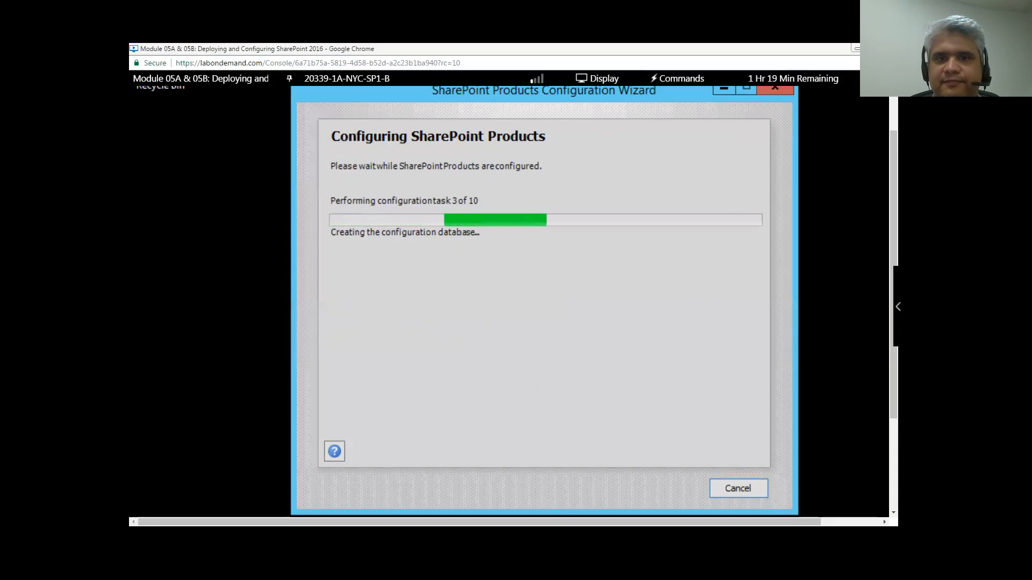
mouse_move(897, 307)
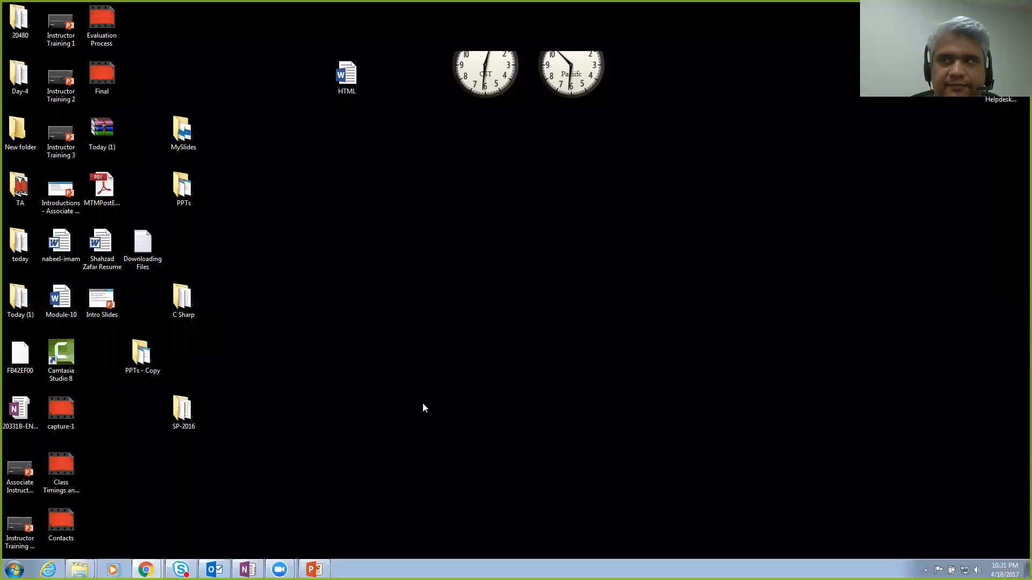
- Start a 10:00 ZoomIt break countdown with Ctrl+3 while the configuration runs
key("ctrl+3")
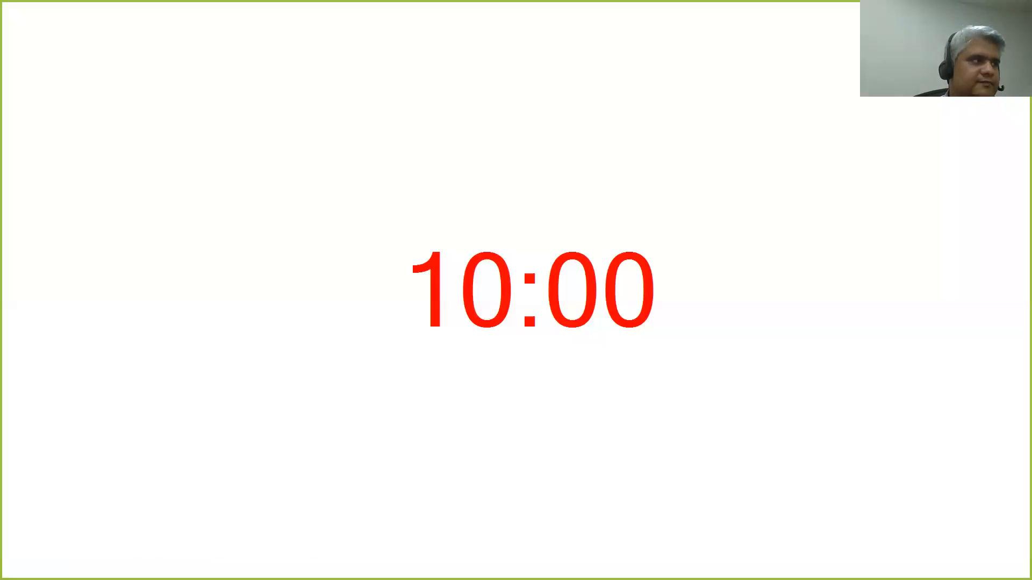
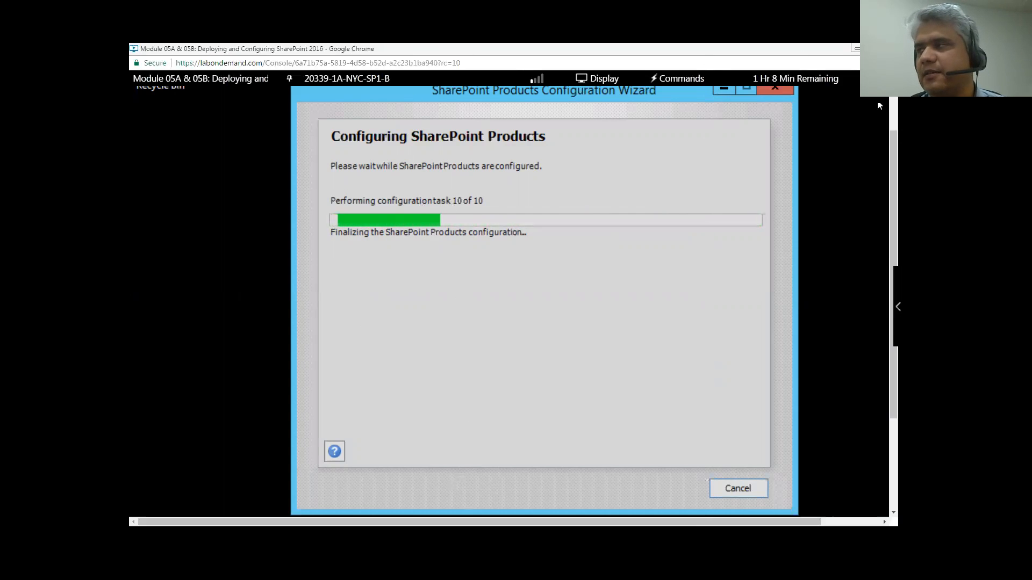
- Switch the lab console to the domain controller 20339-1A-NYC-DC1-B while the wizard finalizes
mouse_move(890, 166)
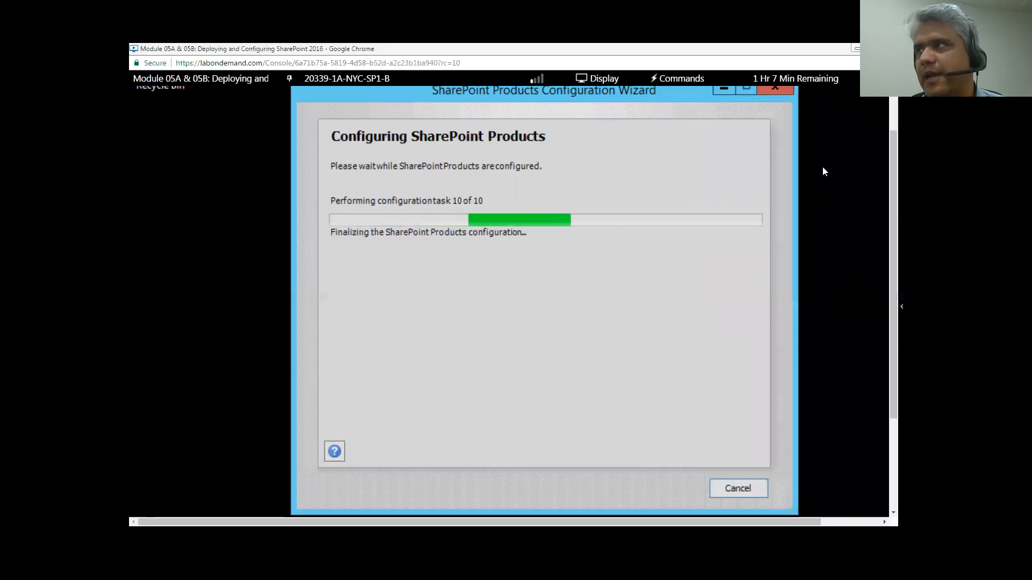
left_click_drag(890, 173, 888, 112)
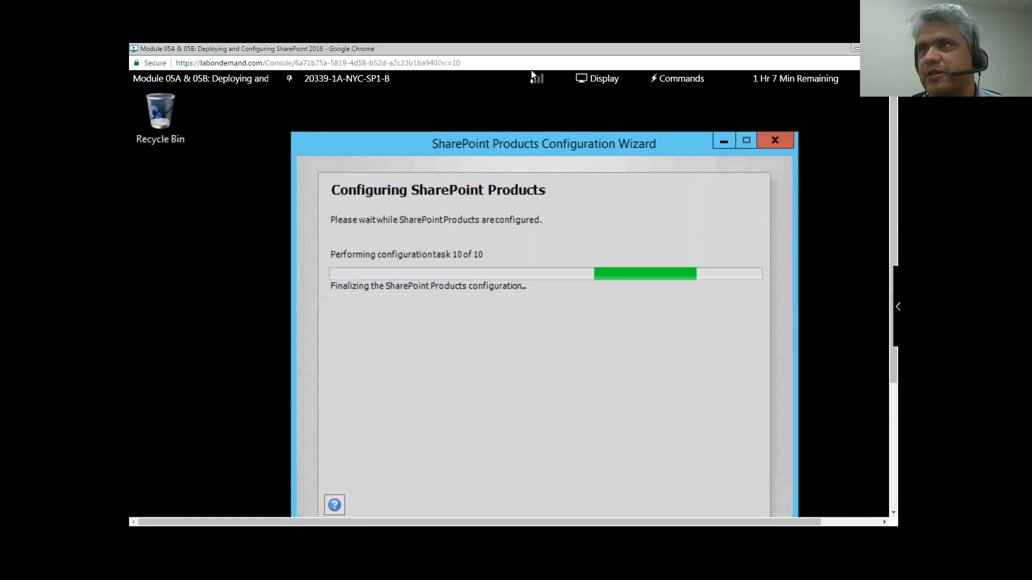
left_click(347, 78)
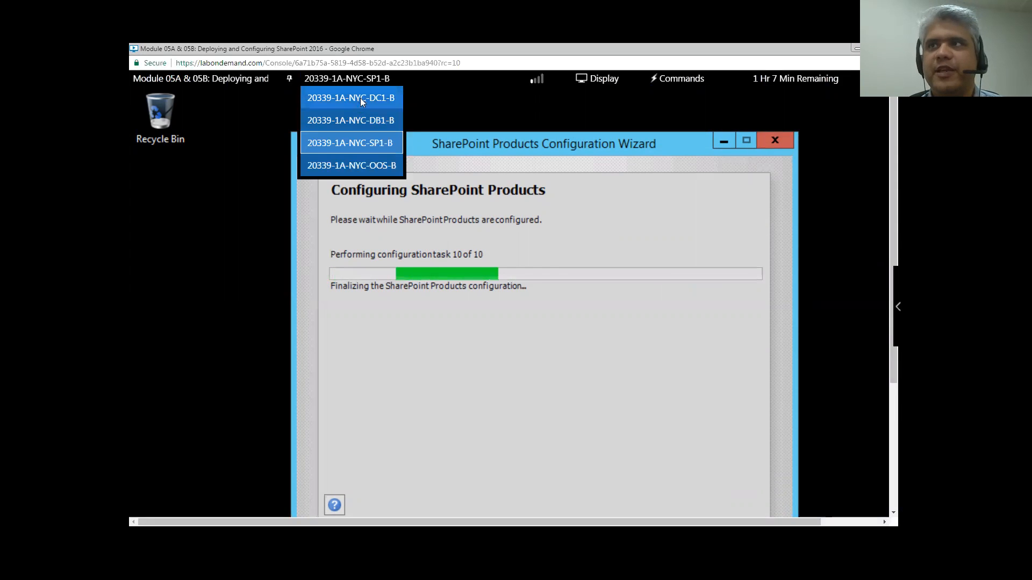
left_click(360, 103)
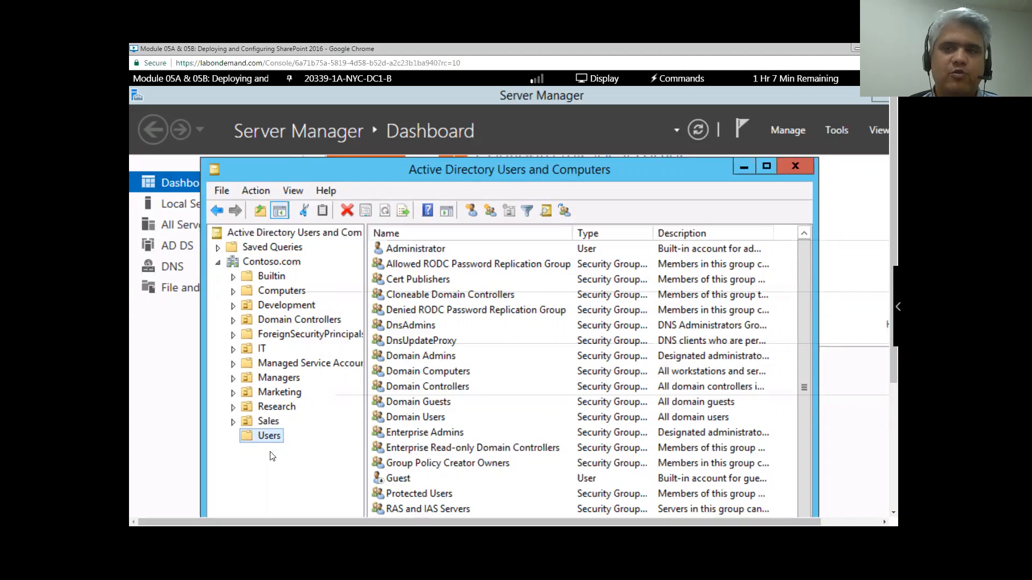
- Start a new user in the Users container: first name SP, last name Services, logon SPServices
left_click_drag(391, 171, 395, 129)
scroll(259, 339, "down", 1)
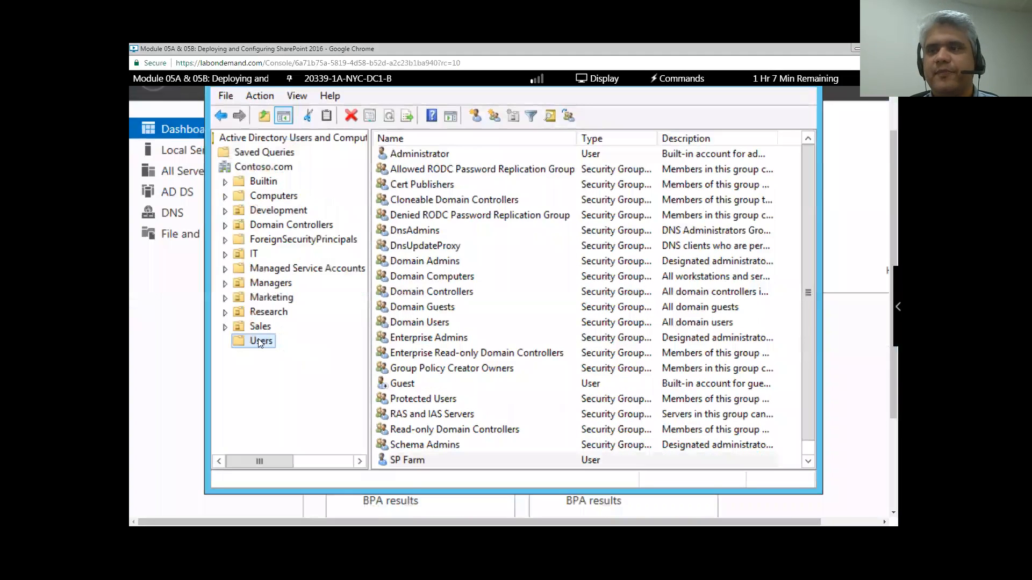
right_click(260, 342)
mouse_move(391, 395)
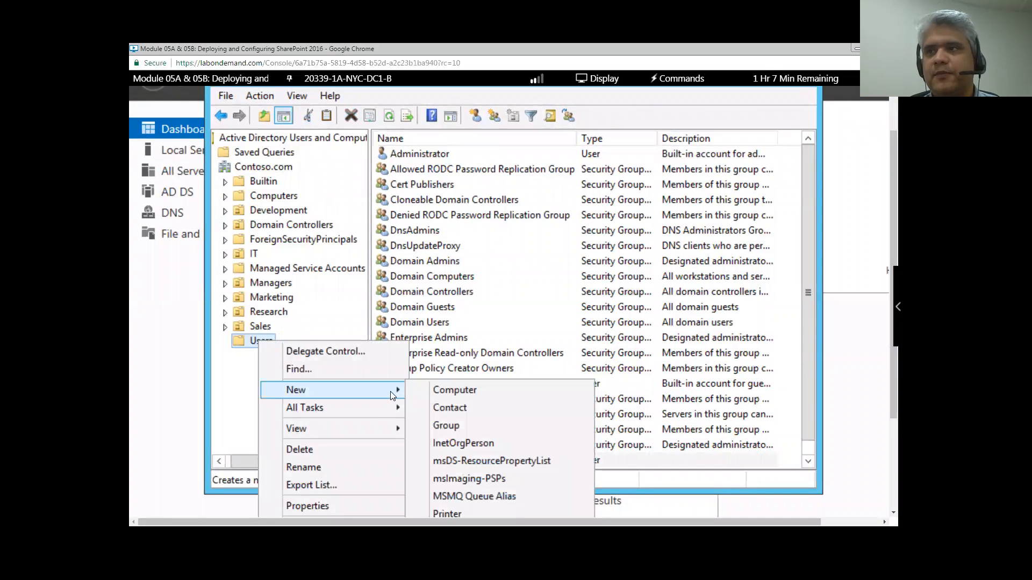
scroll(482, 423, "down", 1)
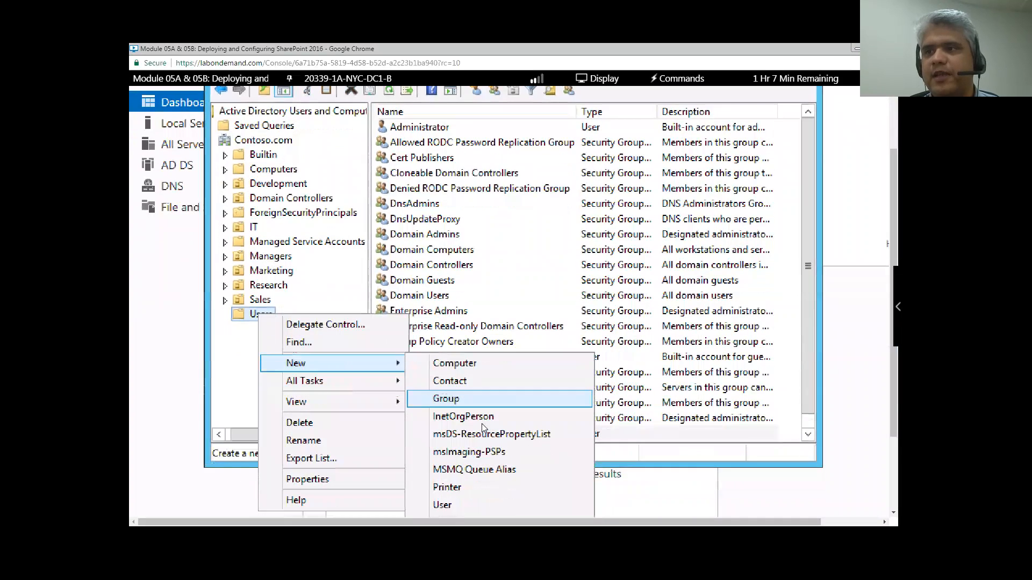
scroll(457, 477, "down", 1)
left_click(455, 478)
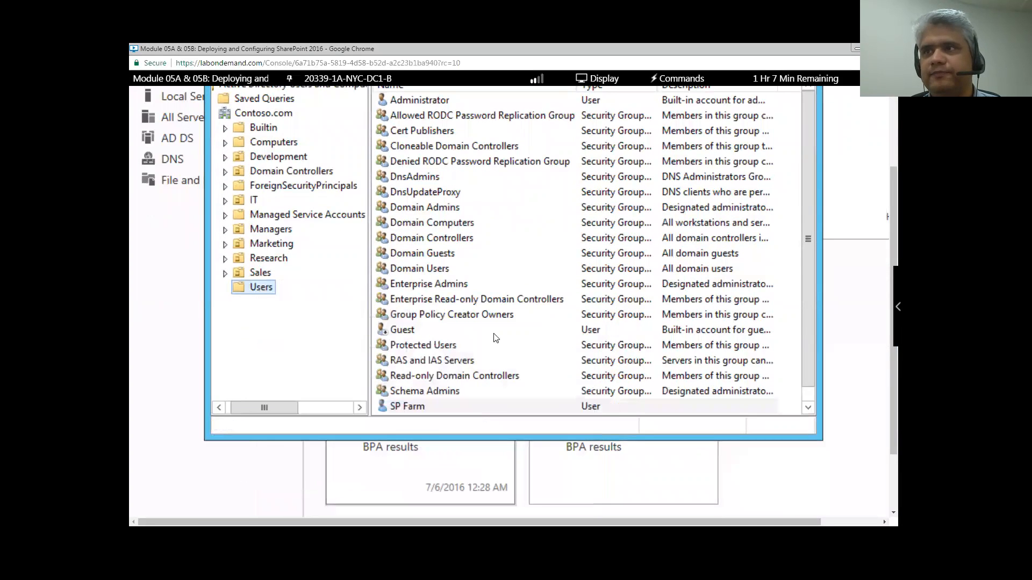
scroll(491, 322, "up", 2)
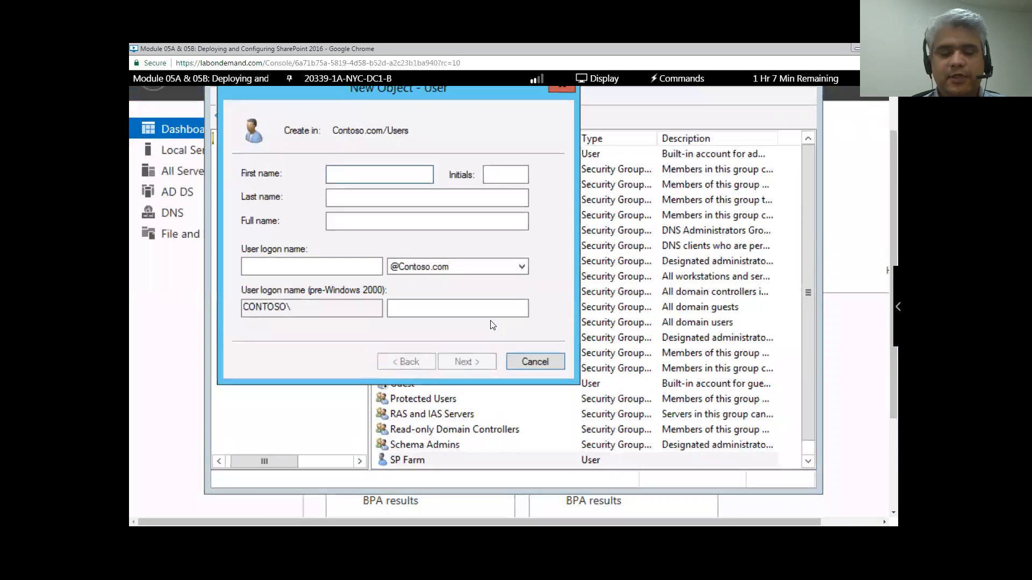
type("SP")
key("Tab")
key("Tab")
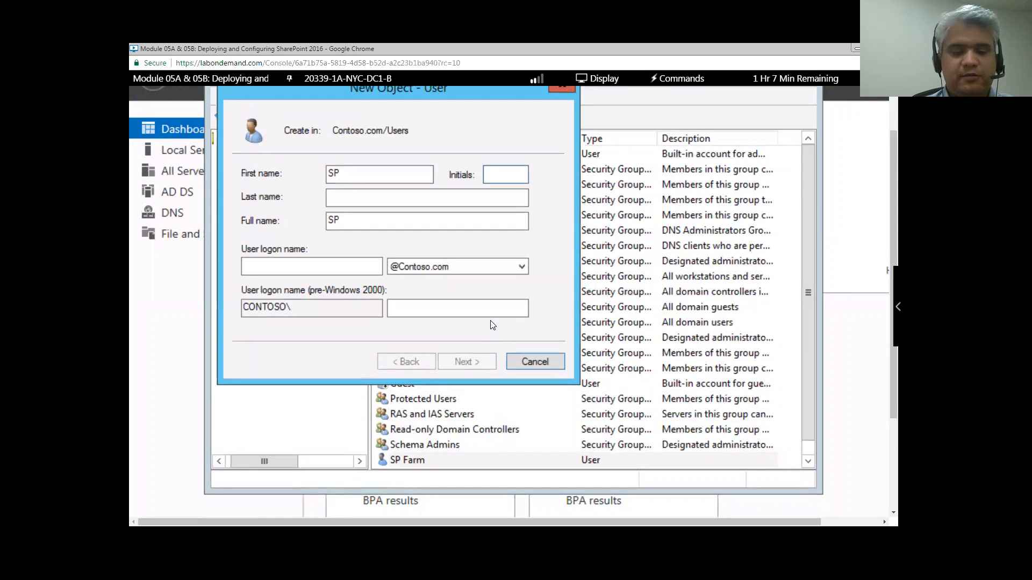
type("Servi")
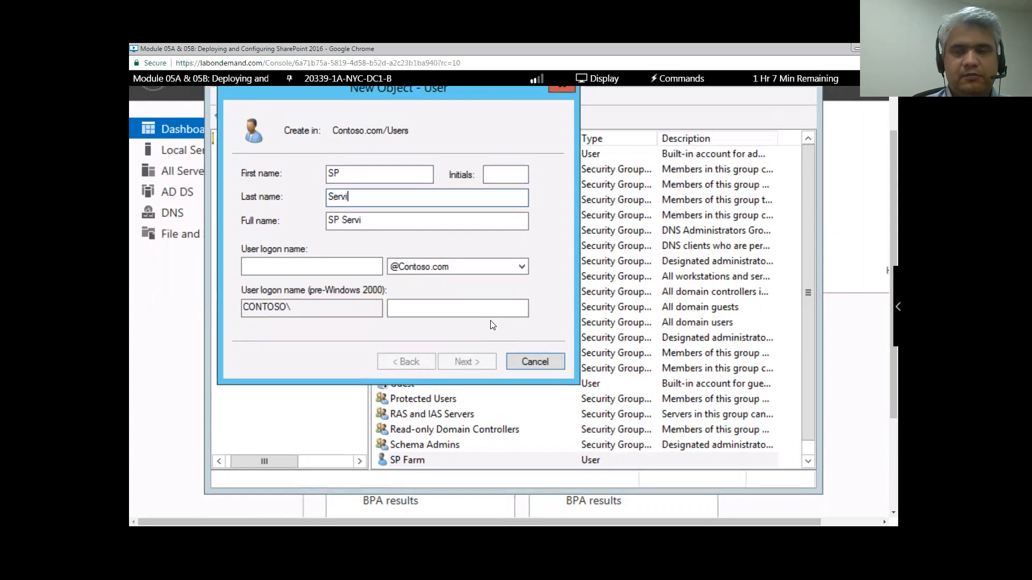
type("ces")
key("Tab")
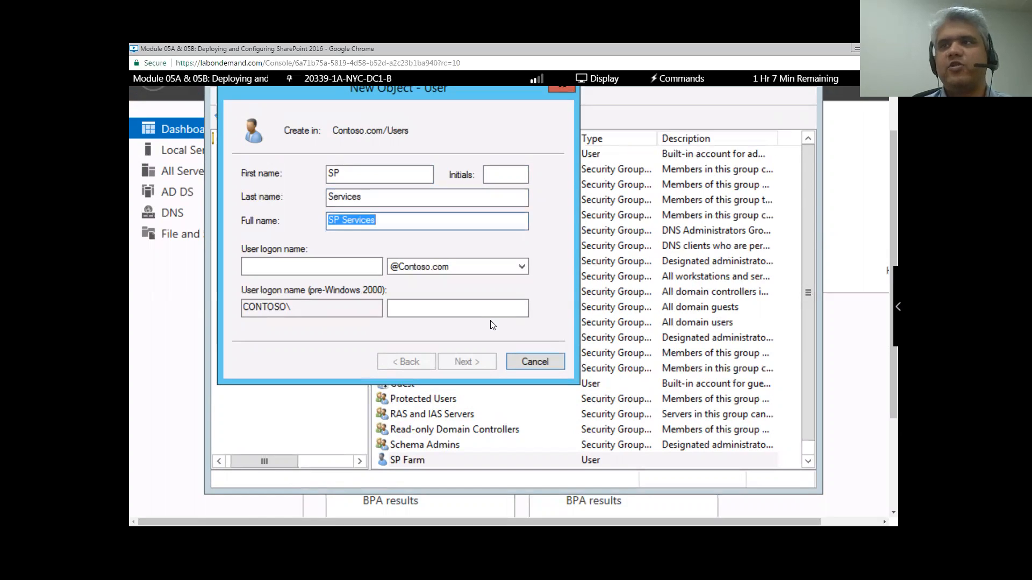
key("Tab")
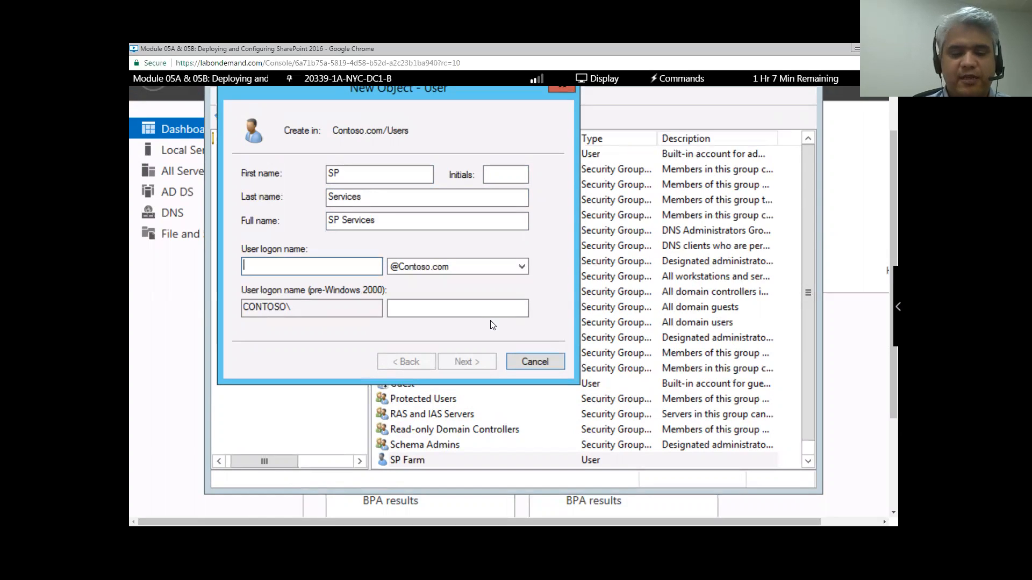
type("SPServices")
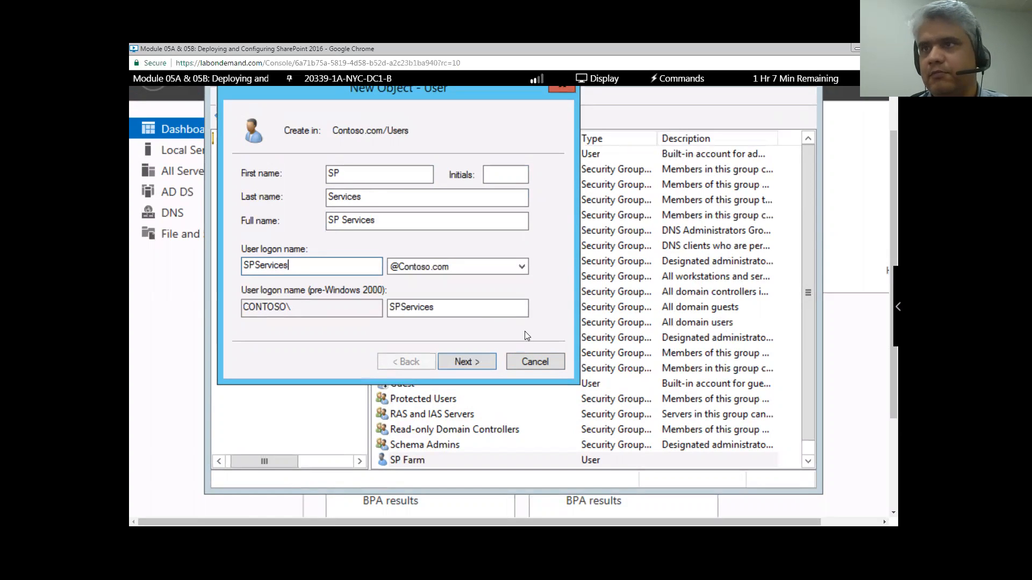
left_click(479, 361)
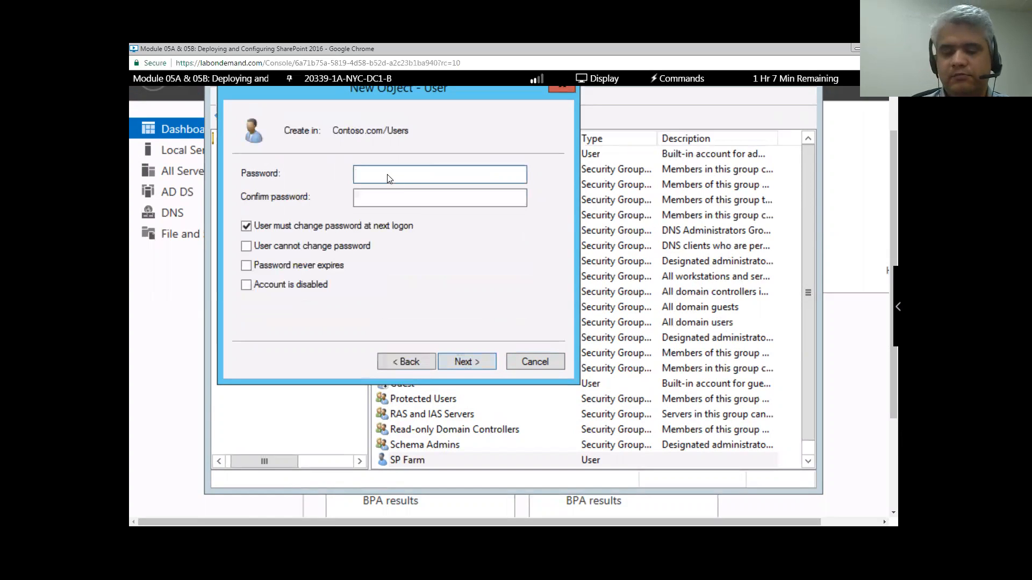
- Set the account password to never expire and be unchangeable, create the user, and minimize the window
type("Pa$$w0rd")
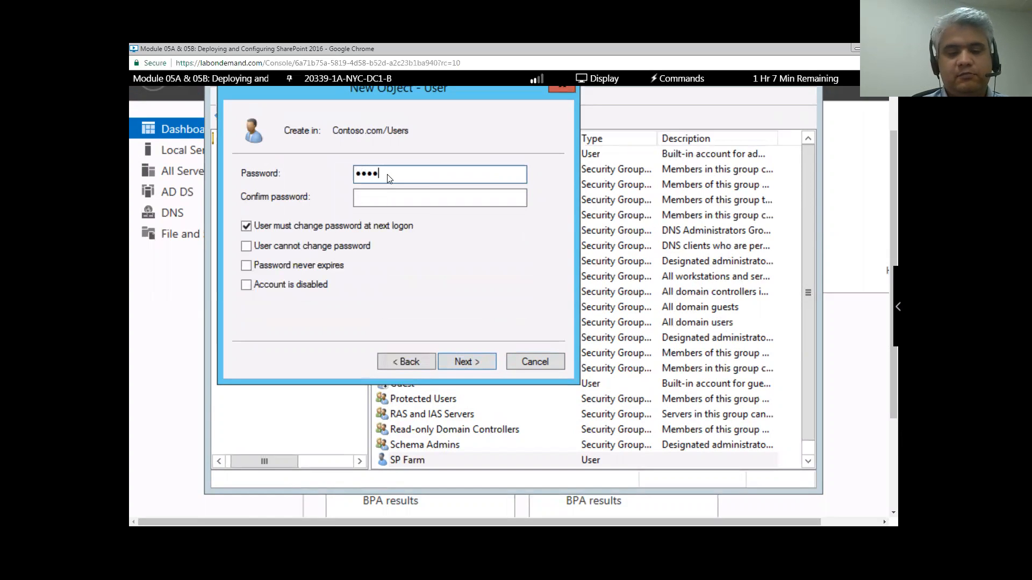
key("Tab")
type("Pa$$w0rd")
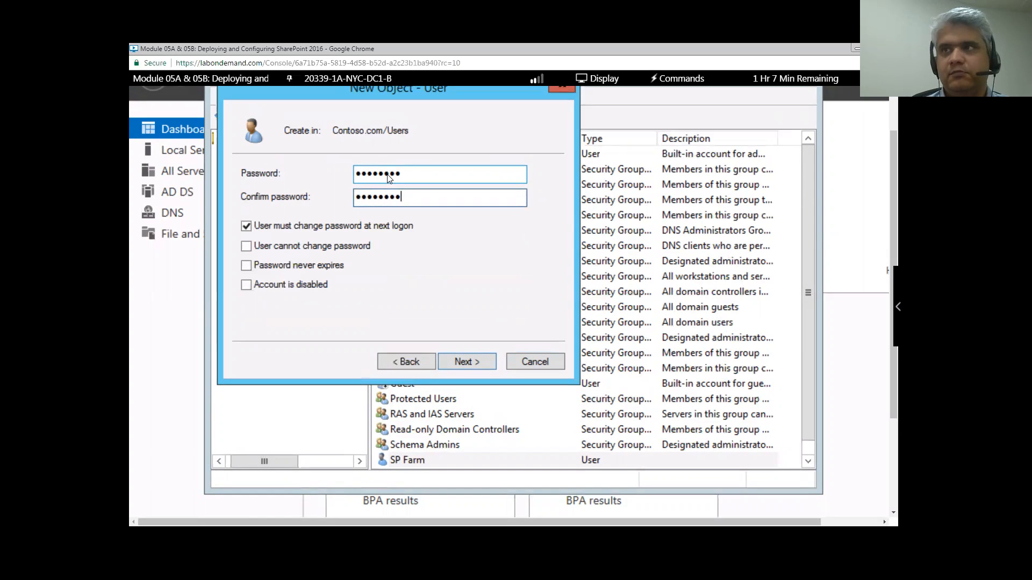
left_click(246, 225)
left_click(246, 246)
left_click(246, 265)
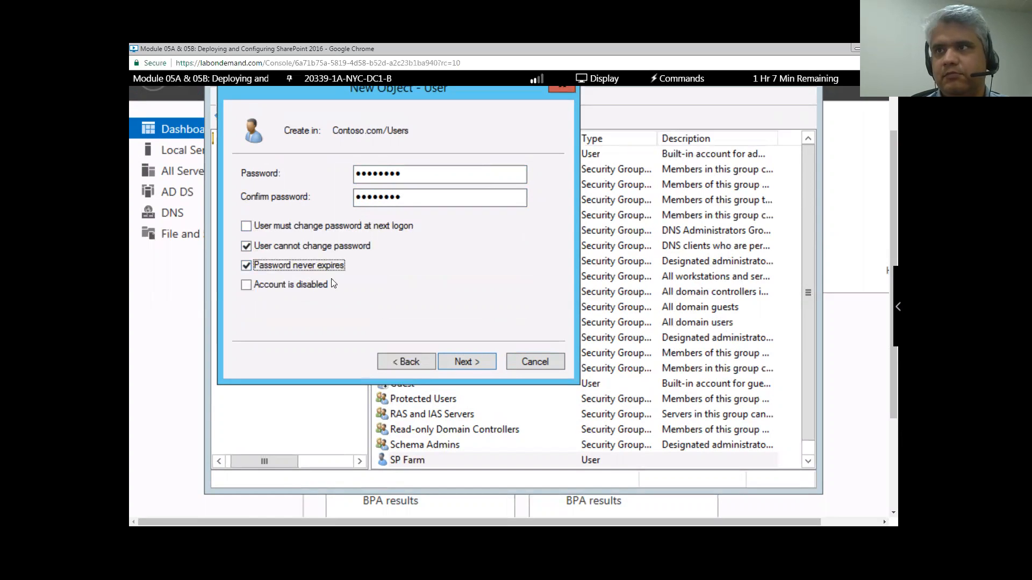
left_click(467, 361)
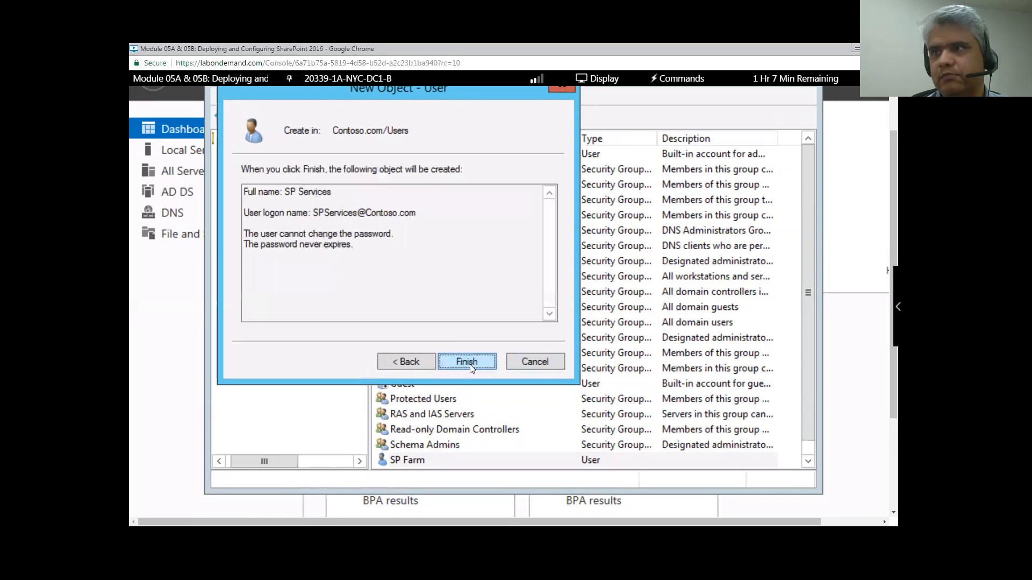
left_click(470, 364)
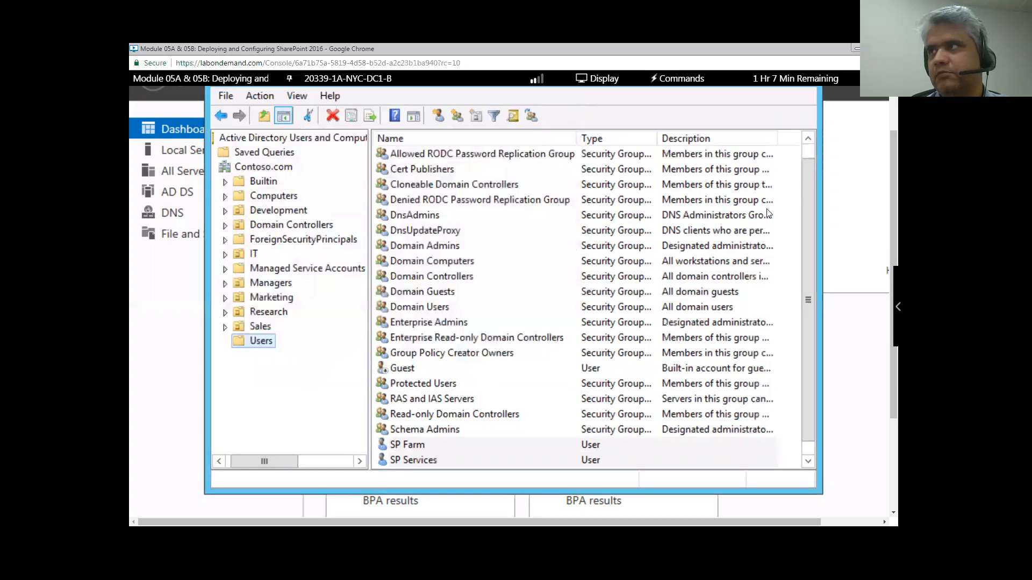
left_click(746, 128)
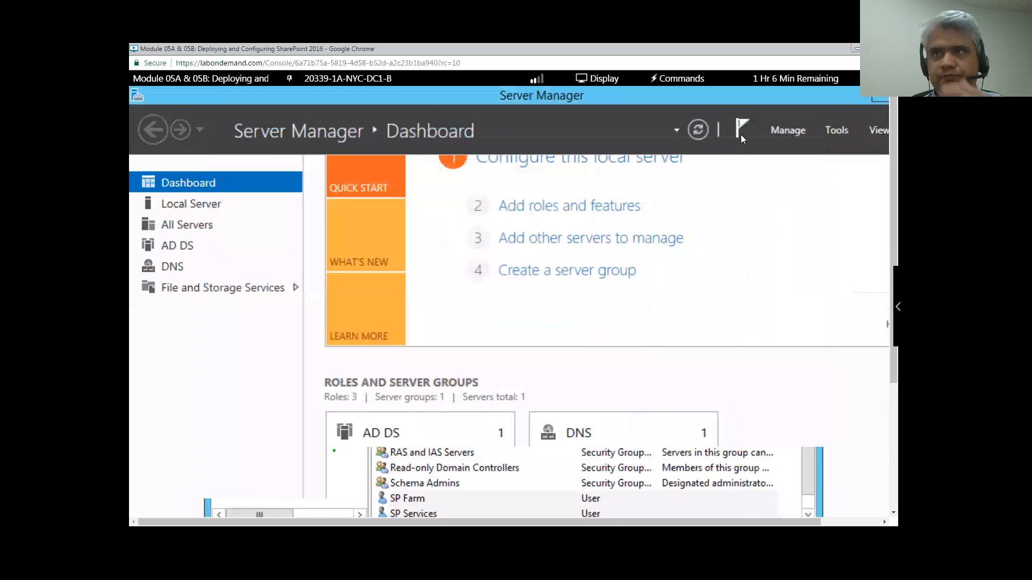
- Switch back to 20339-1A-NYC-SP1-B and finish the wizard on its Configuration Successful page
left_click(347, 79)
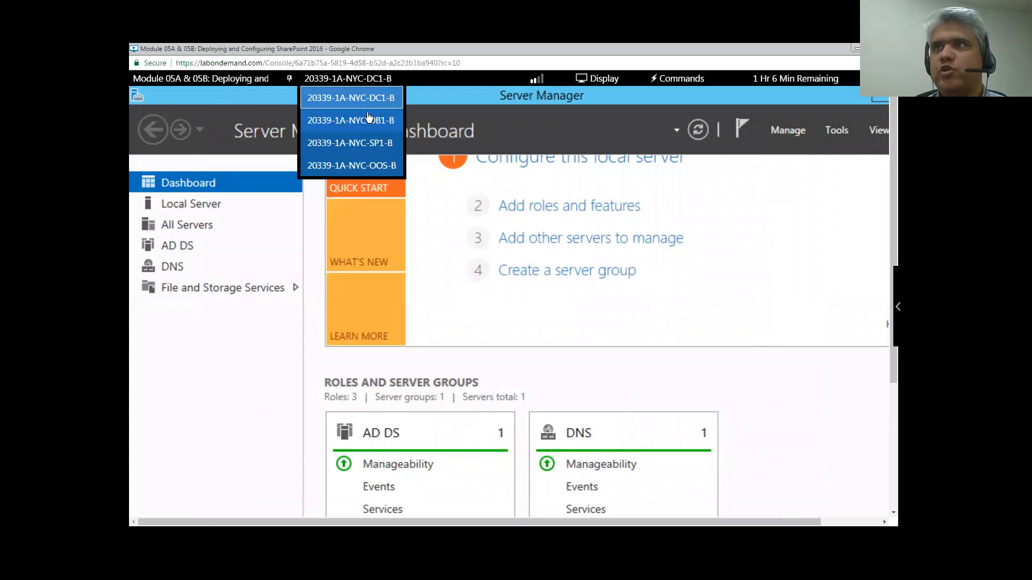
left_click(363, 142)
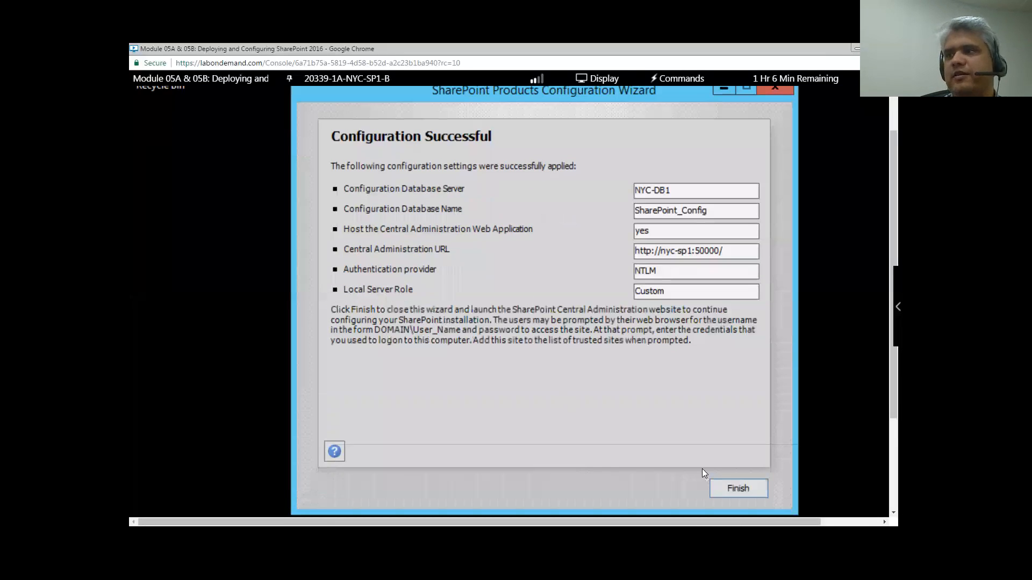
left_click(742, 490)
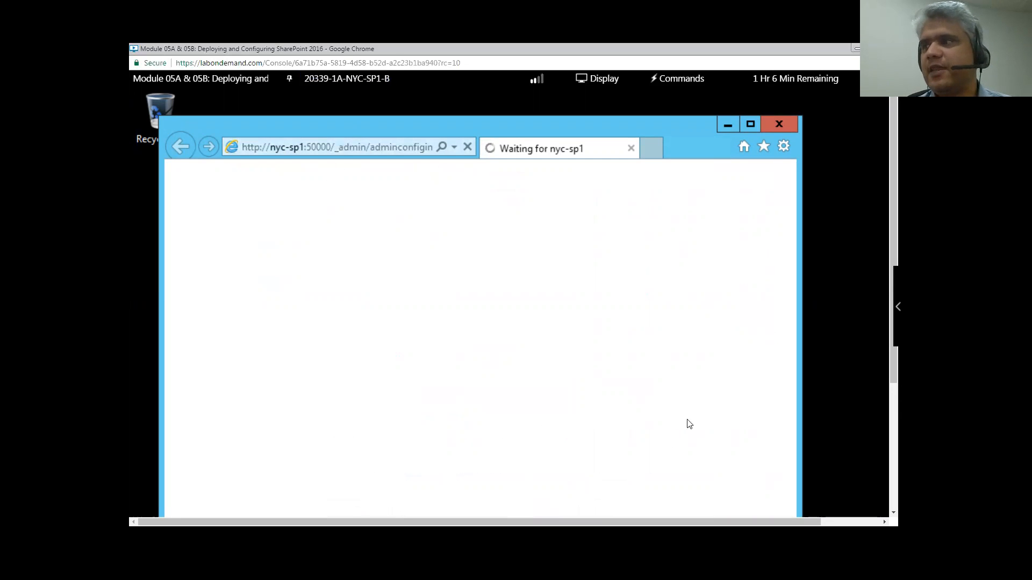
- Search Windows for 'sharepoint' and highlight the SharePoint 2016 Products Configuration Wizard result
scroll(747, 437, "down", 3)
scroll(770, 504, "right", 2)
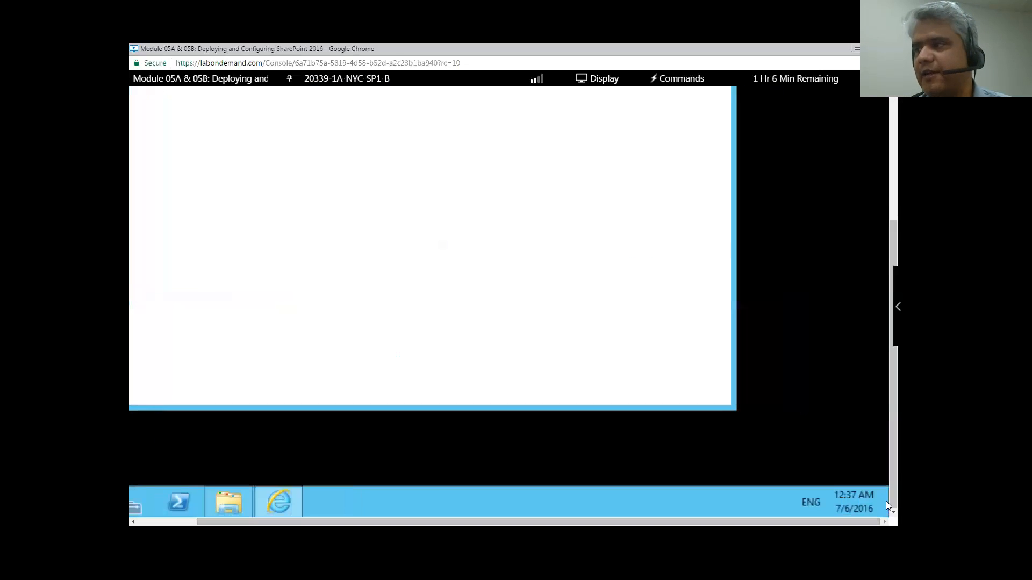
scroll(872, 448, "up", 3)
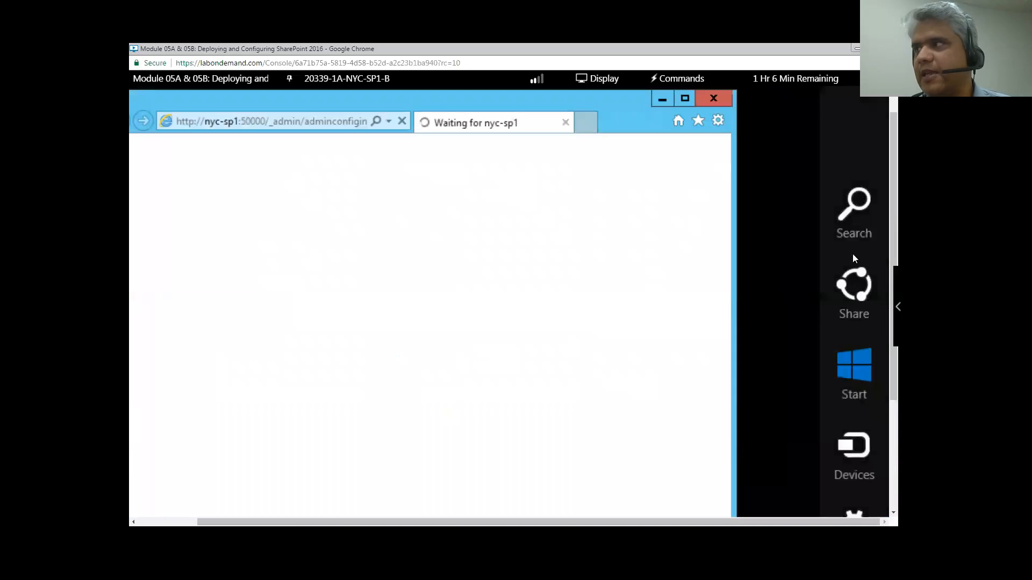
left_click(855, 215)
type("sharep")
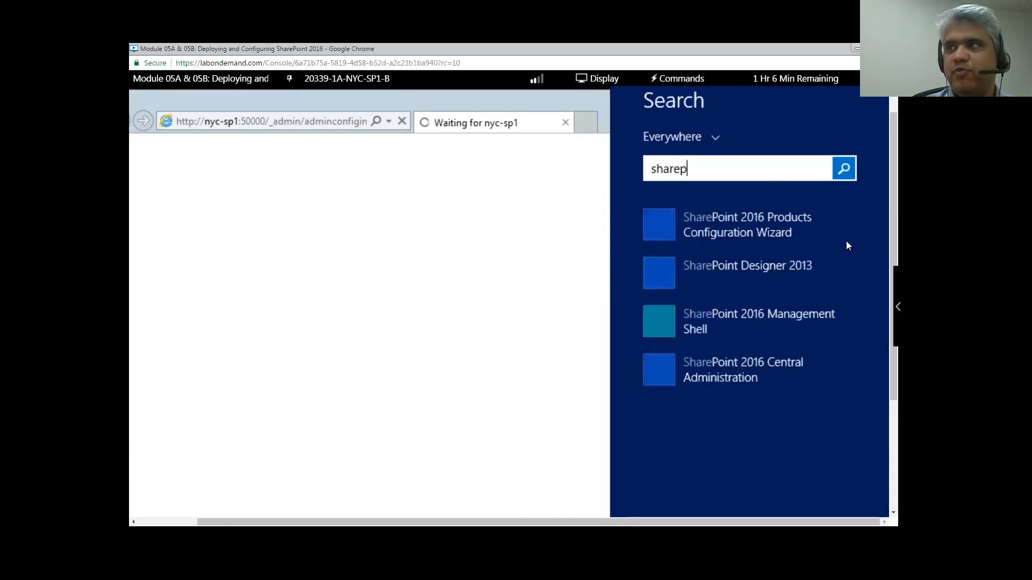
type("oint")
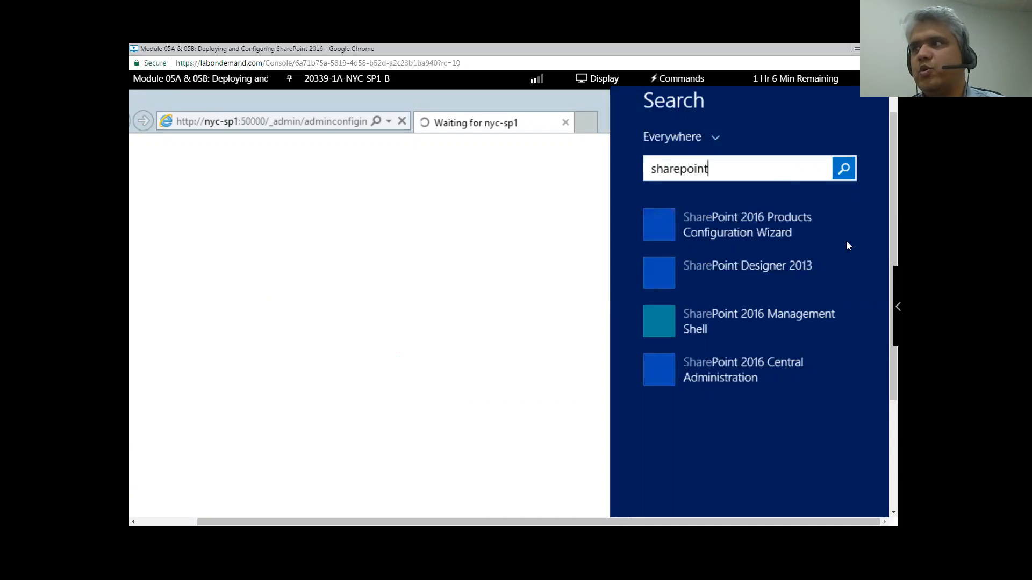
key("Down")
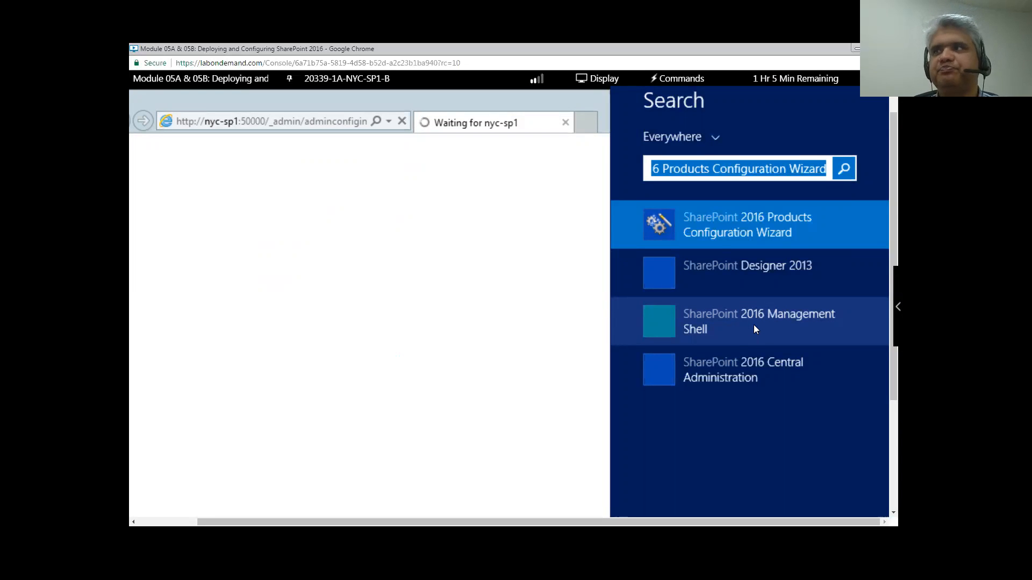
- Maximize Internet Explorer and choose 'No, I don't wish to participate' in Help Make SharePoint Better
left_click(534, 100)
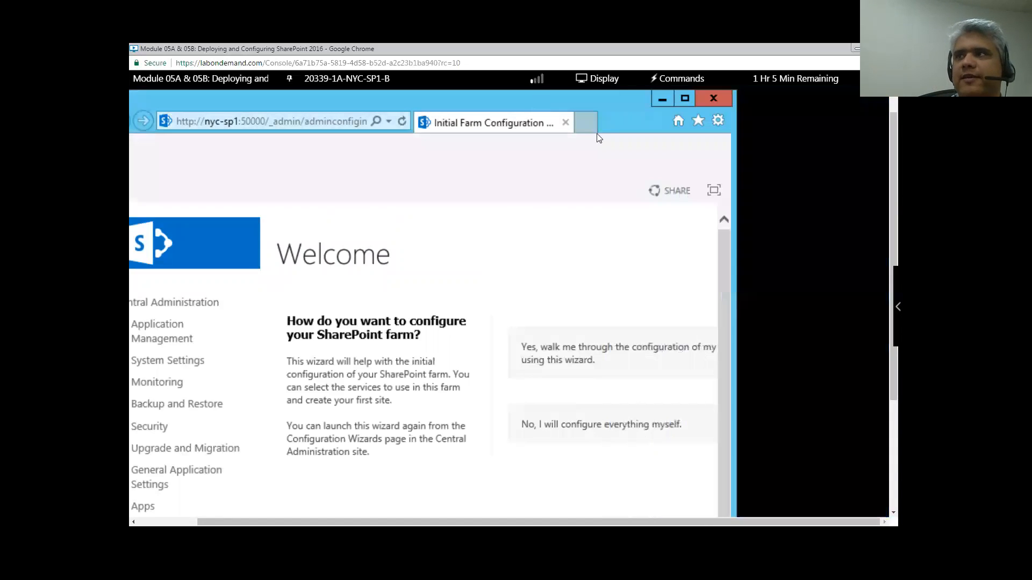
left_click(683, 100)
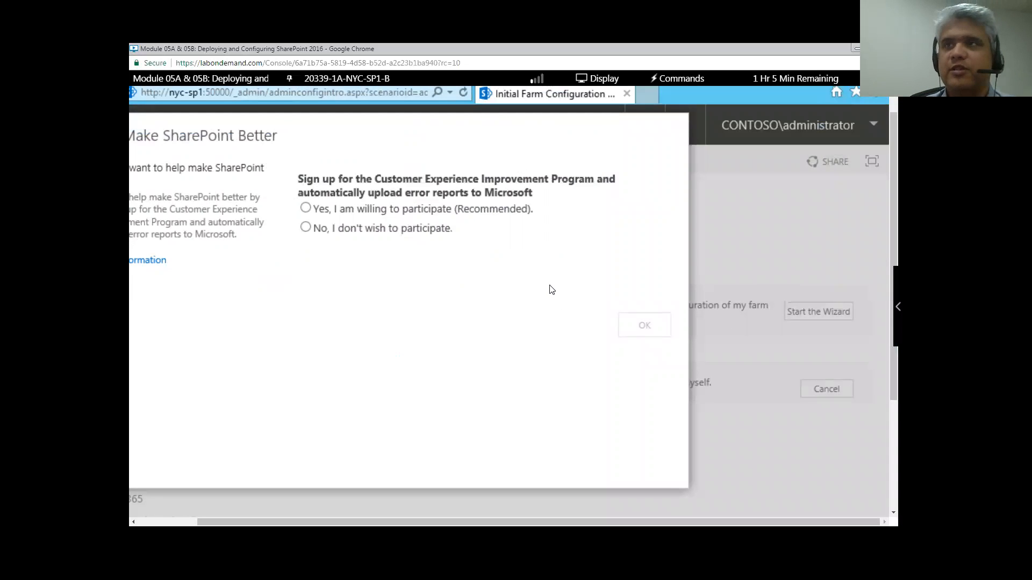
scroll(473, 483, "left", 2)
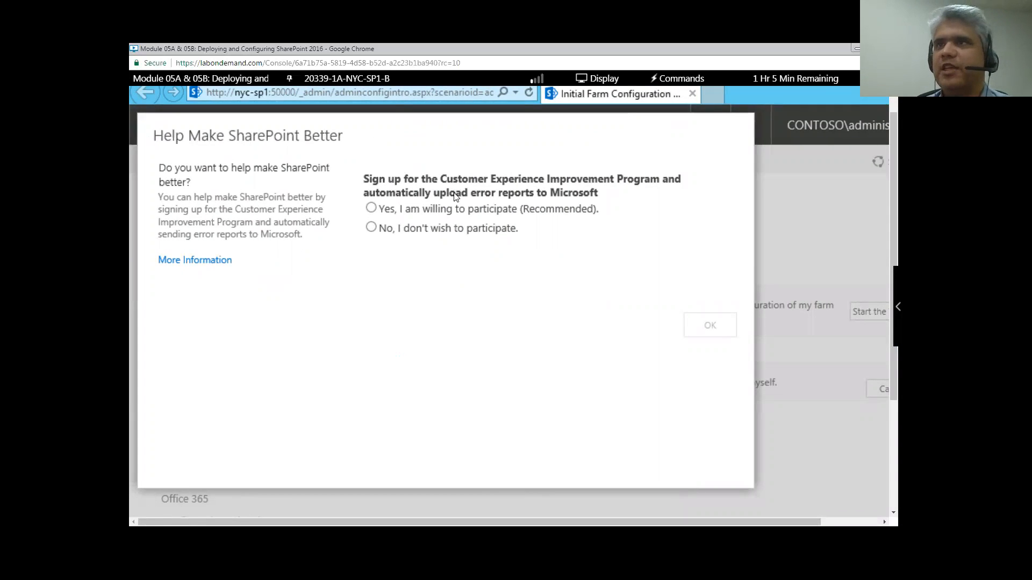
left_click(370, 228)
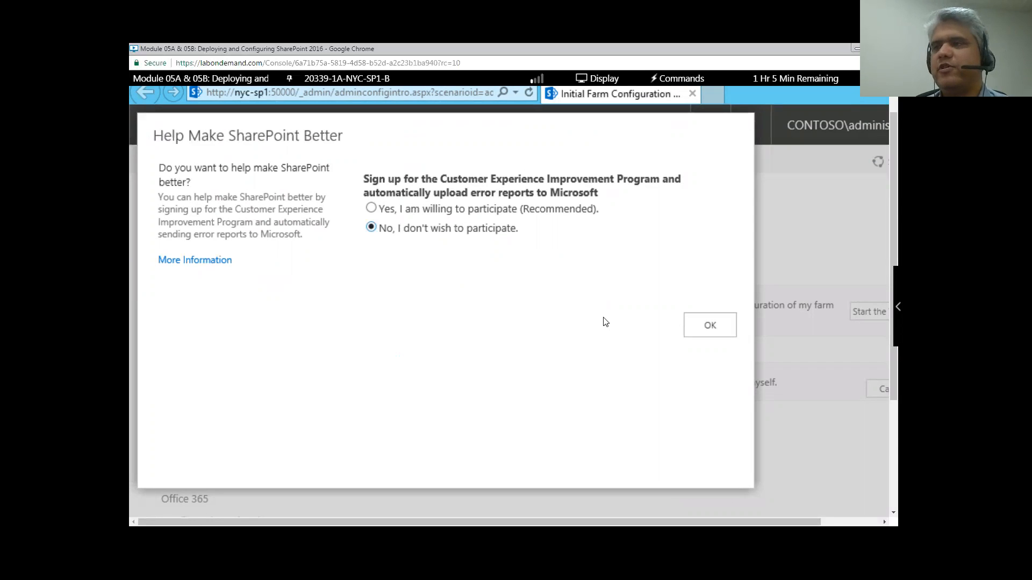
left_click(719, 328)
scroll(595, 307, "down", 2)
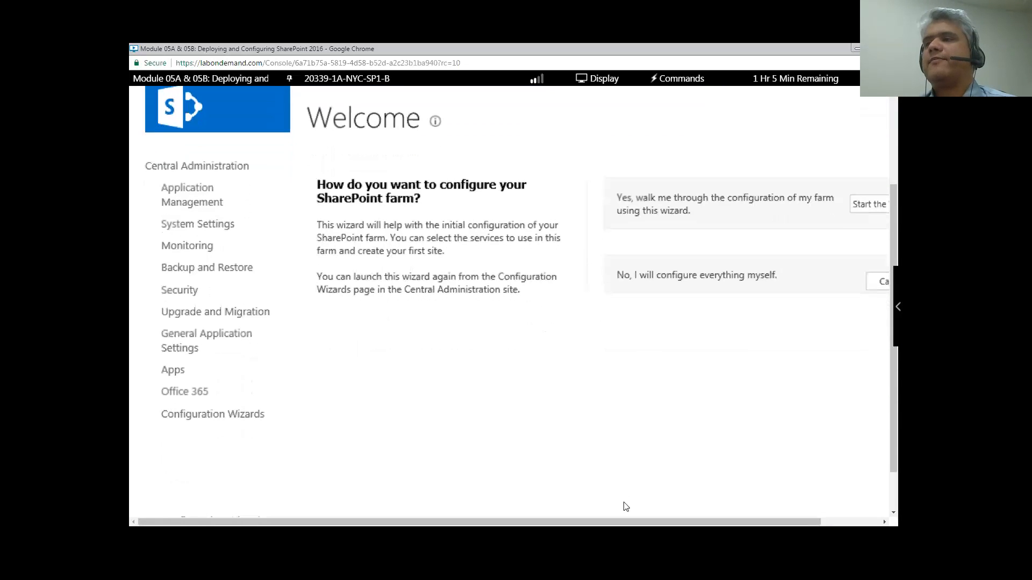
left_click_drag(627, 522, 677, 521)
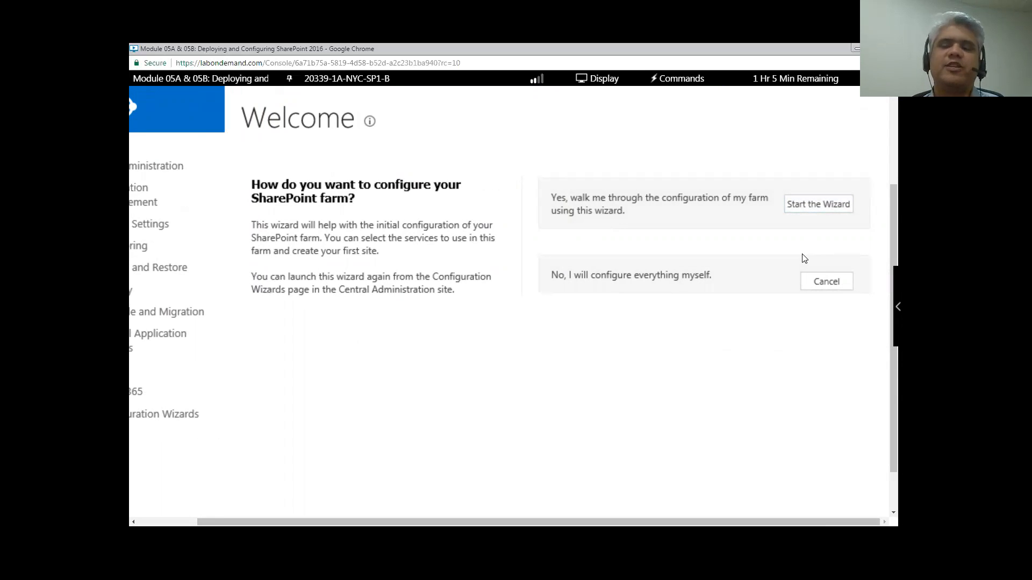
left_click(828, 283)
left_click_drag(580, 522, 520, 522)
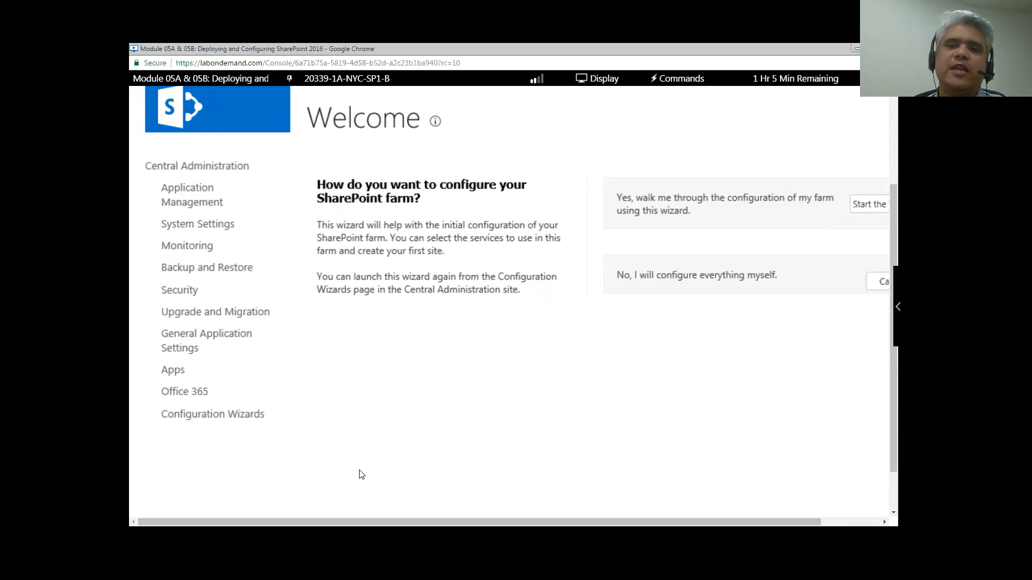
left_click_drag(376, 521, 436, 522)
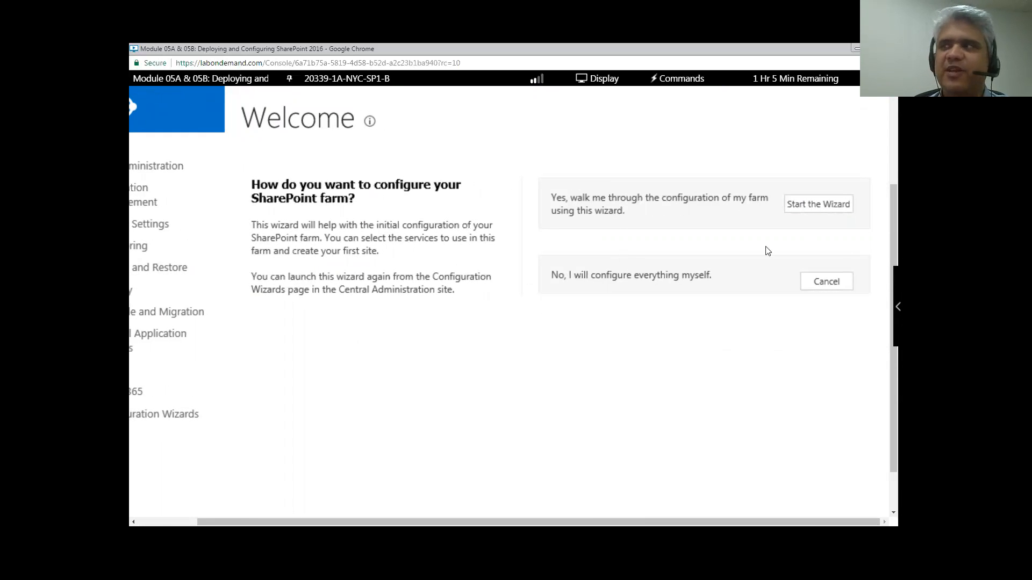
left_click(816, 207)
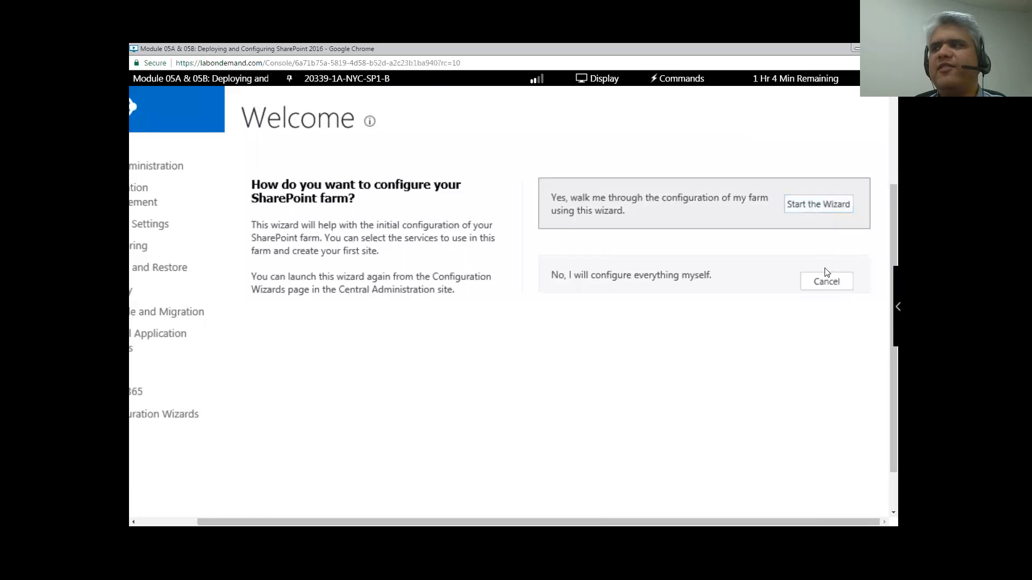
left_click(826, 282)
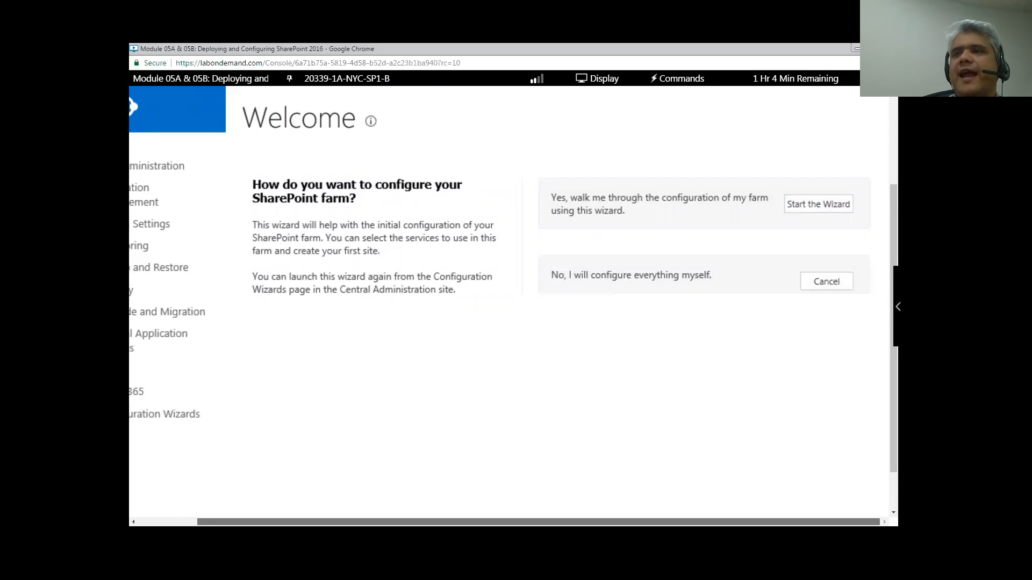
left_click_drag(592, 522, 529, 523)
- Scroll through the Central Administration home page to look over its sections
scroll(498, 398, "up", 3)
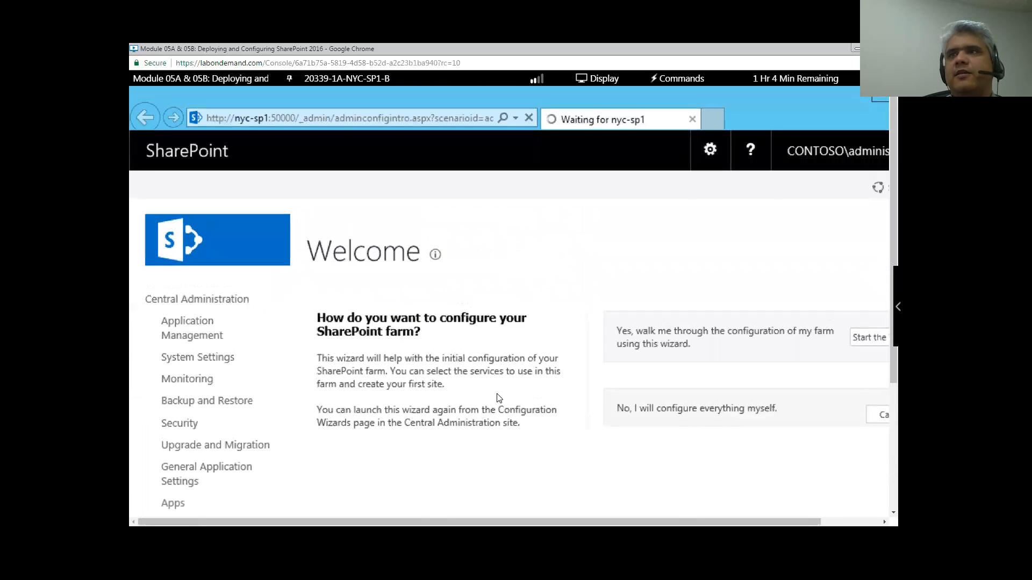
scroll(499, 398, "down", 1)
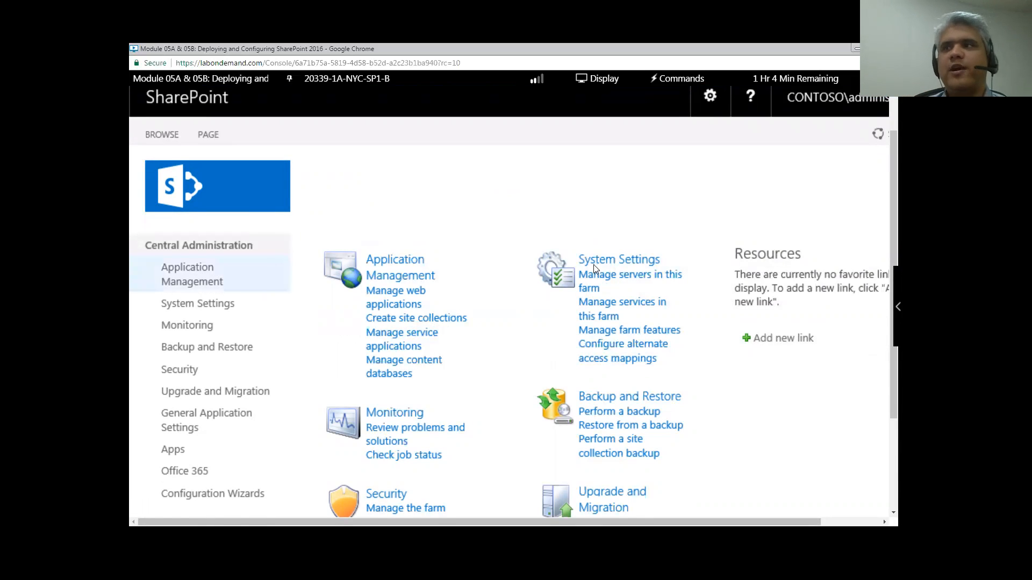
scroll(597, 272, "down", 5)
scroll(607, 277, "up", 4)
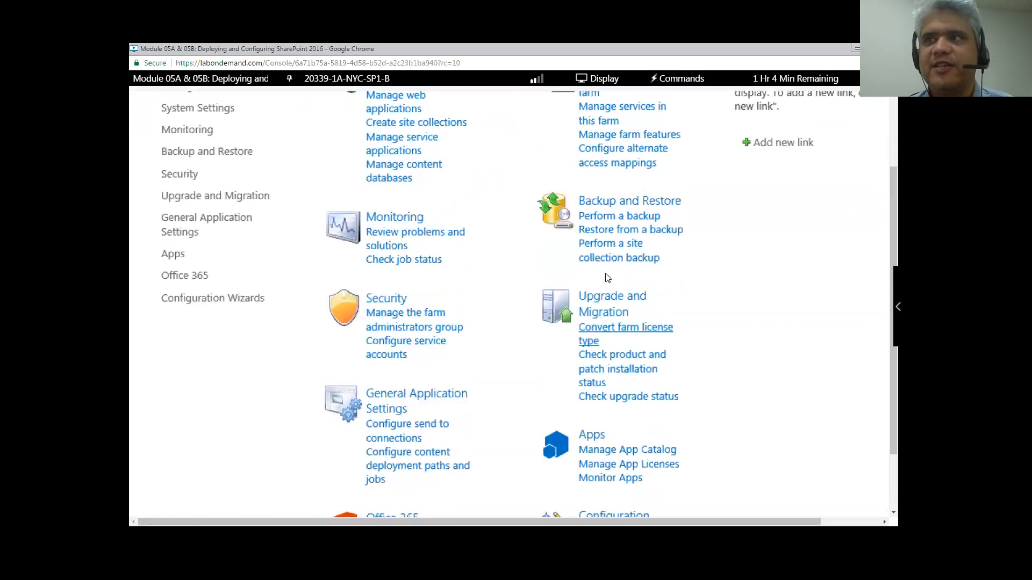
scroll(604, 276, "down", 2)
scroll(604, 276, "down", 3)
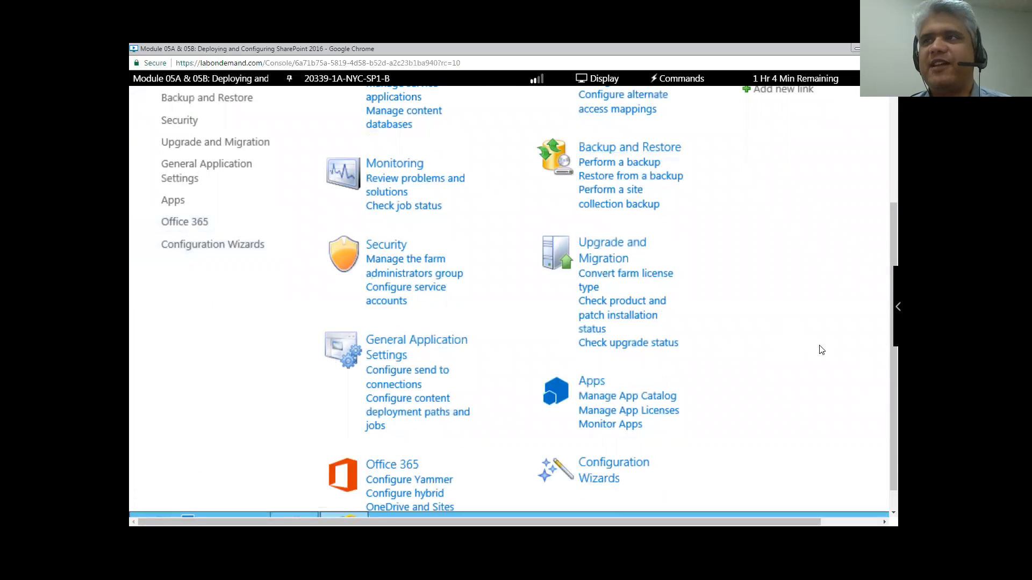
scroll(822, 352, "up", 5)
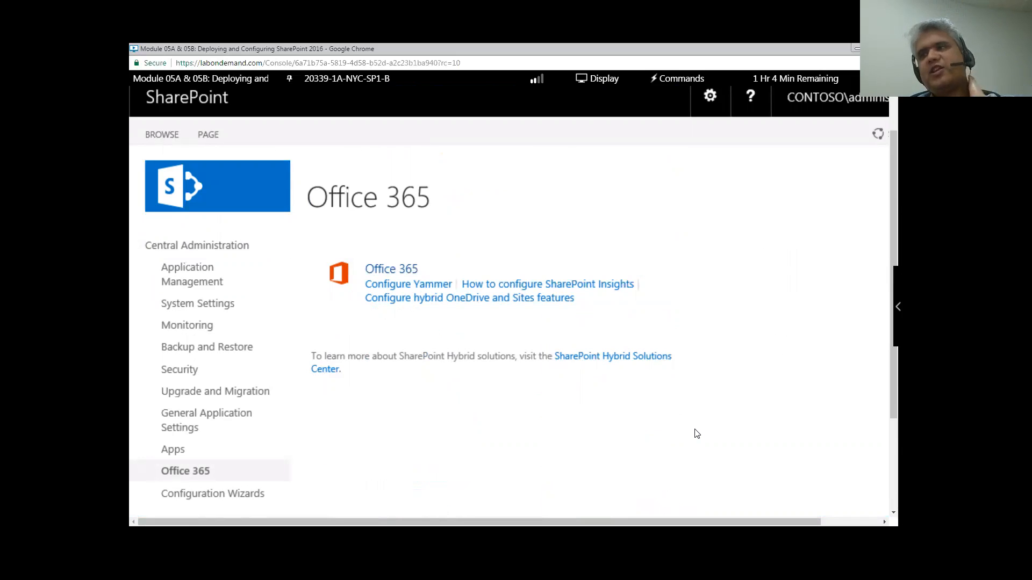
scroll(696, 432, "down", 1)
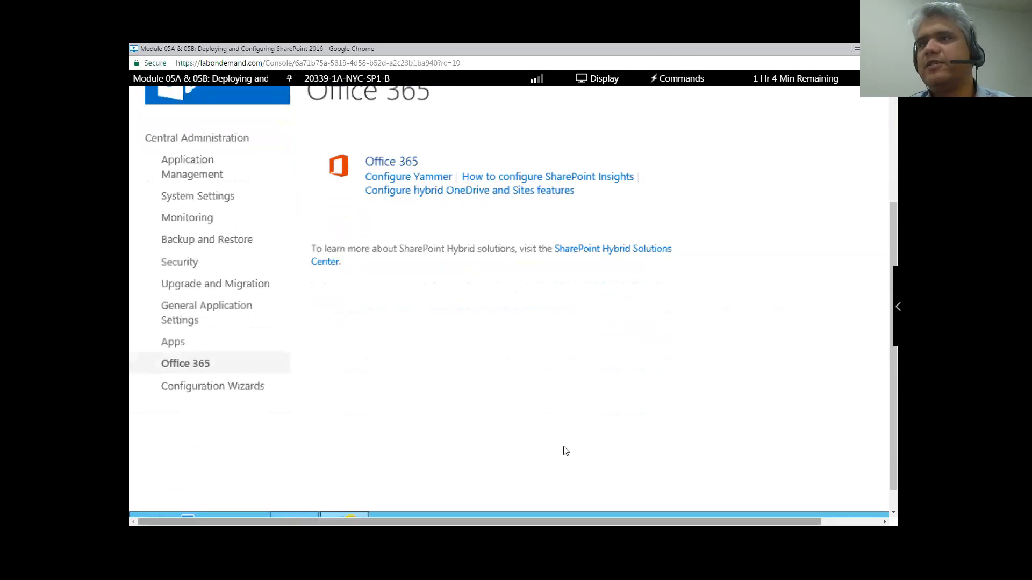
scroll(195, 318, "up", 1)
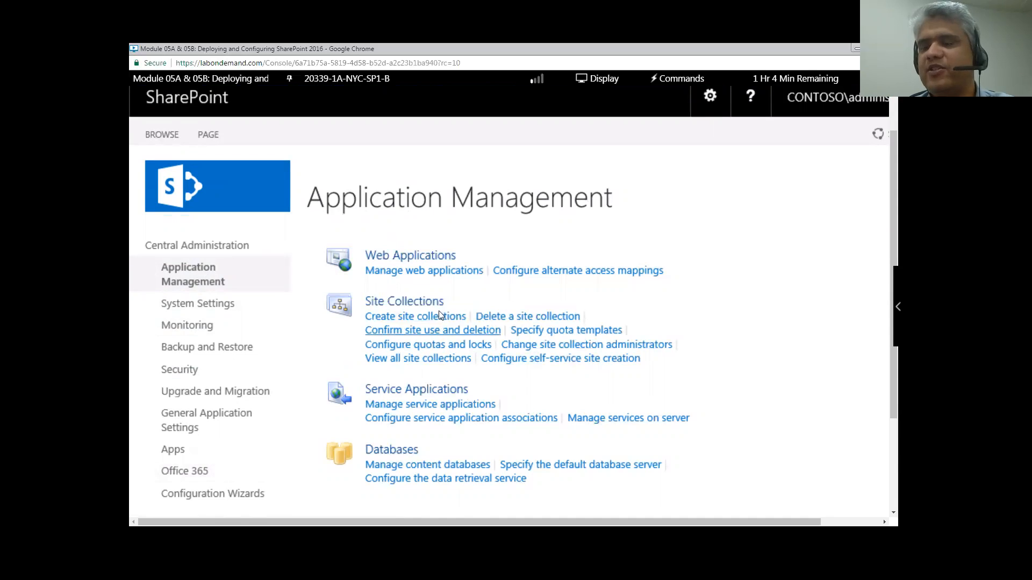
- Open Manage service applications, select Security Token Service Application, and review the New dropdown's options
left_click(420, 403)
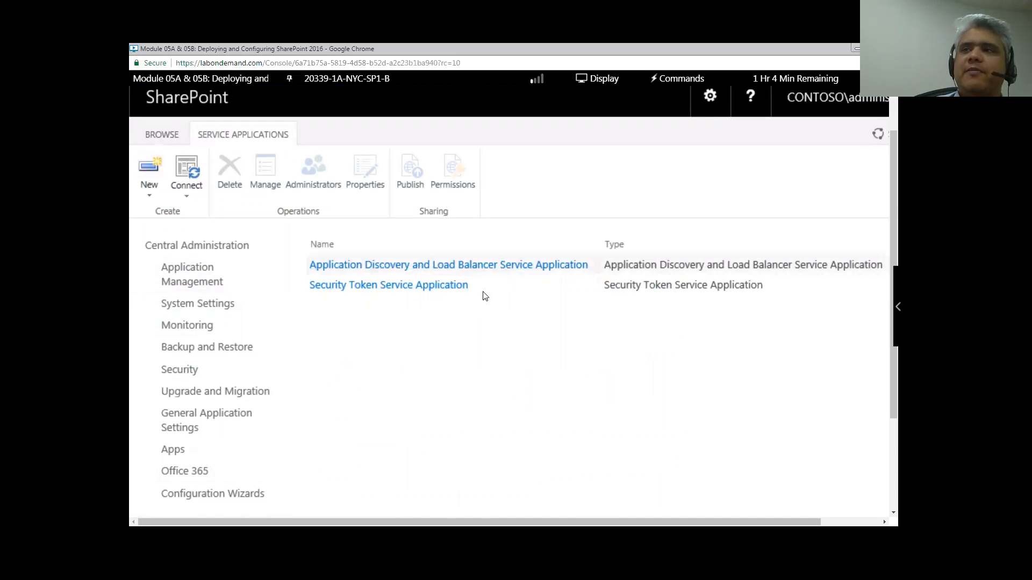
left_click_drag(471, 286, 335, 287)
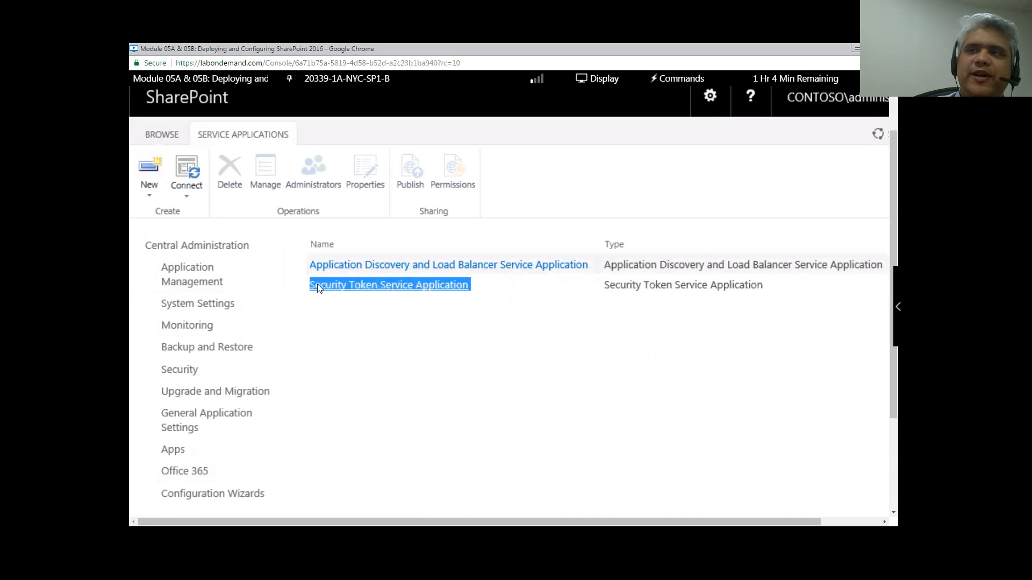
left_click(441, 339)
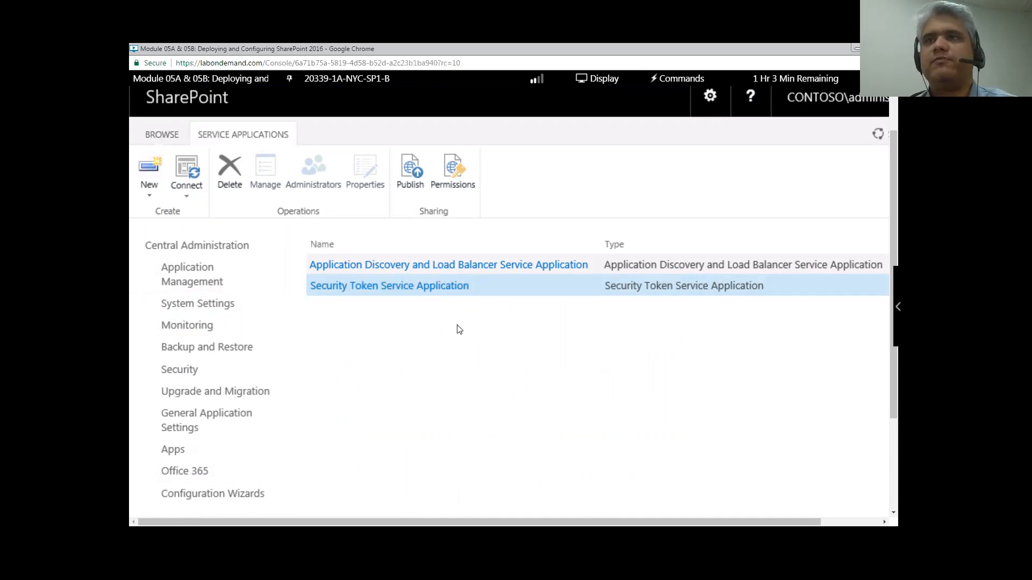
scroll(529, 376, "down", 3)
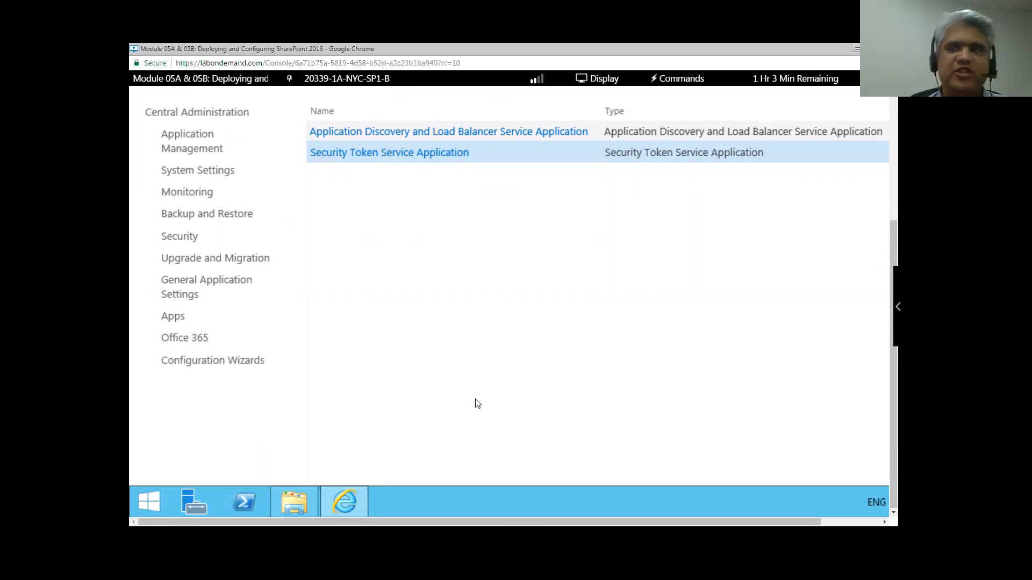
scroll(478, 406, "up", 3)
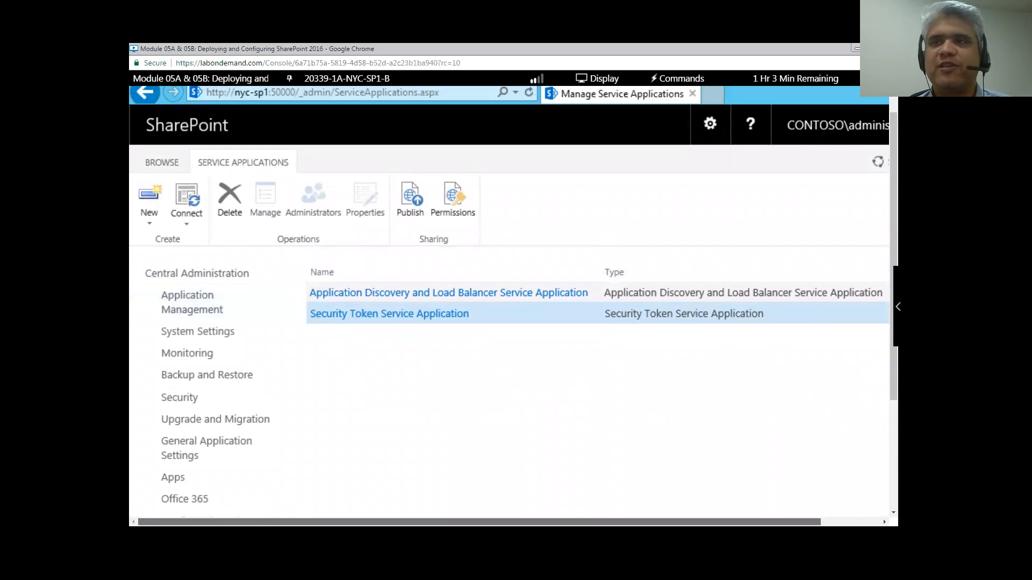
left_click(149, 223)
scroll(230, 277, "down", 2)
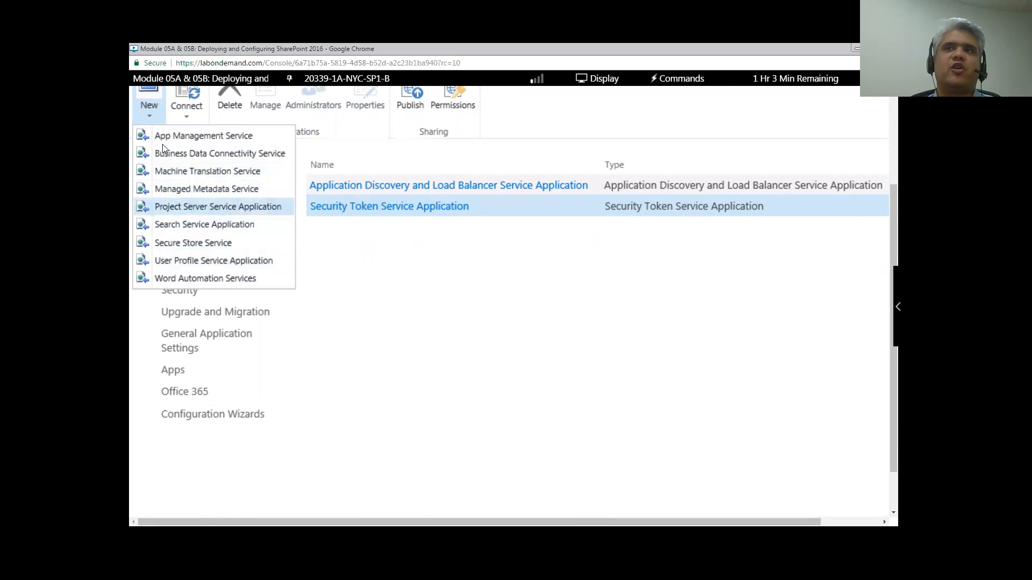
left_click(515, 426)
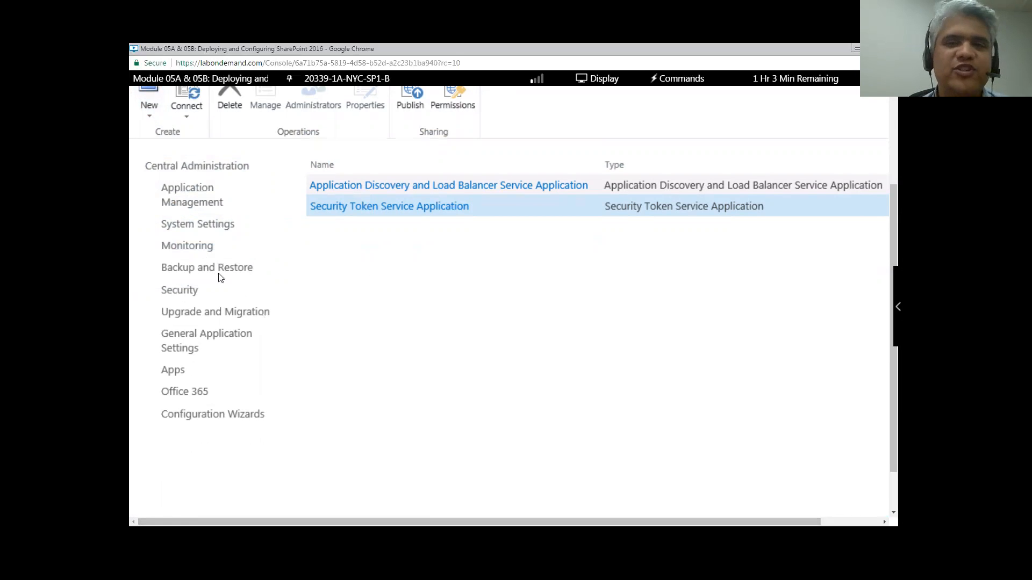
- Launch the Farm Configuration Wizard's guided setup and scroll through the offered service applications
left_click(227, 413)
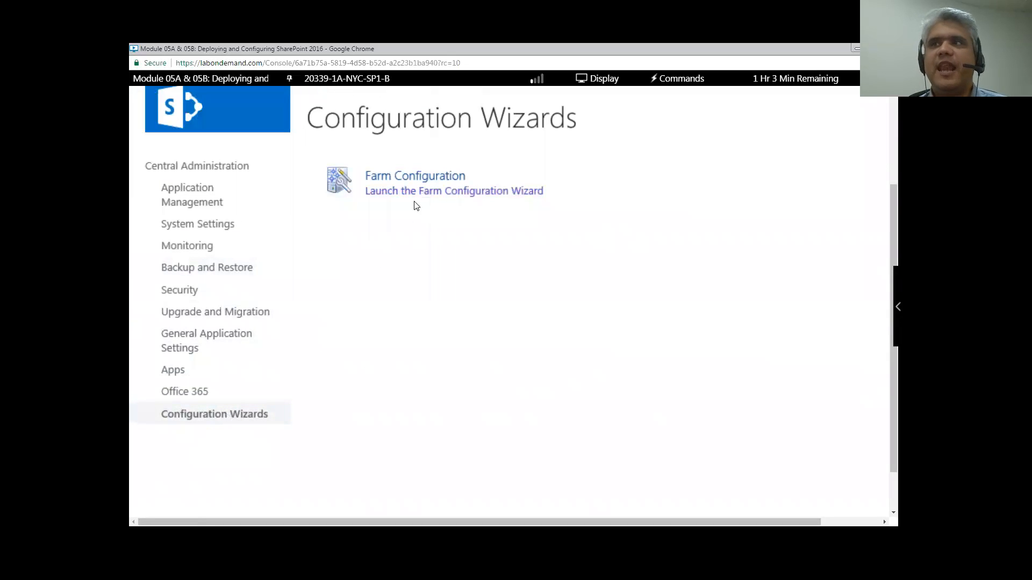
left_click(422, 193)
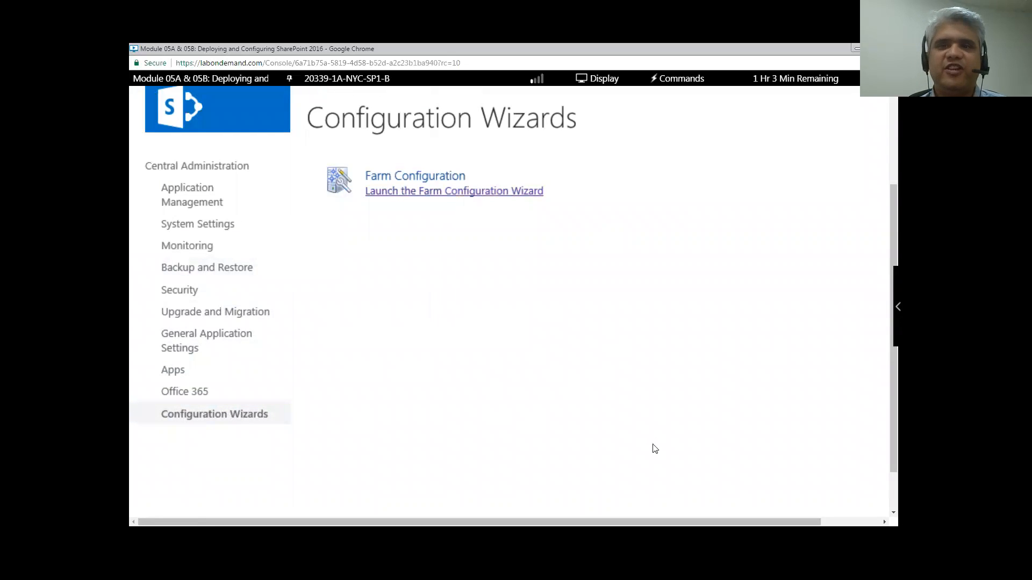
scroll(812, 253, "right", 2)
left_click(811, 208)
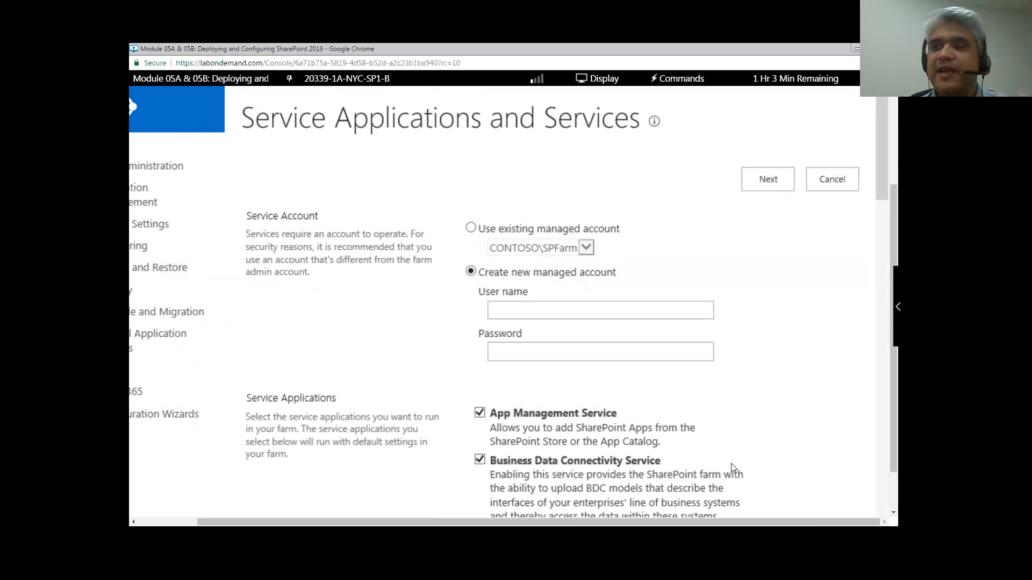
scroll(733, 435, "down", 3)
scroll(699, 355, "down", 2)
scroll(682, 322, "down", 5)
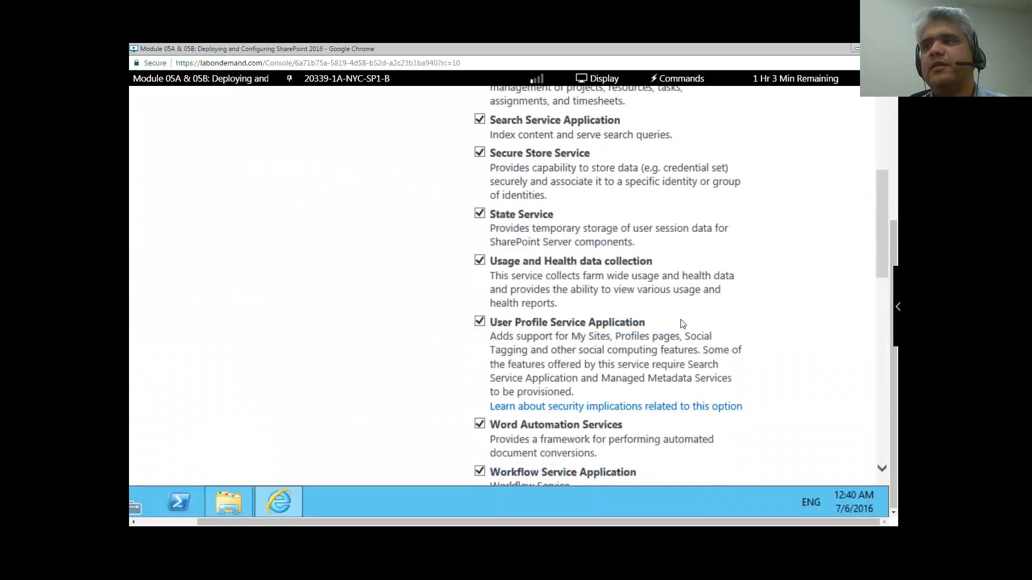
scroll(682, 323, "down", 2)
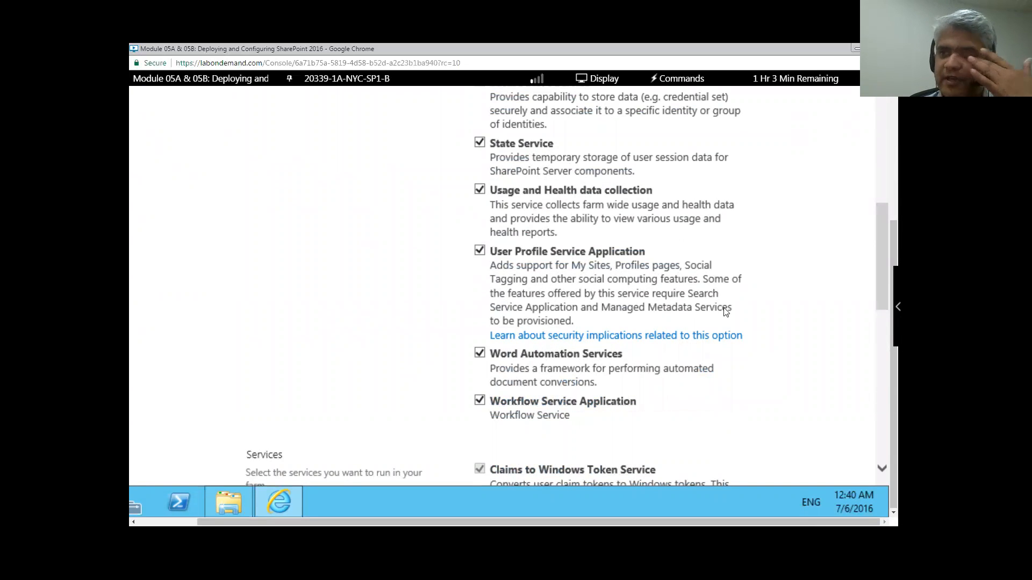
scroll(726, 333, "up", 5)
scroll(727, 333, "up", 10)
scroll(720, 328, "down", 7)
scroll(708, 322, "down", 2)
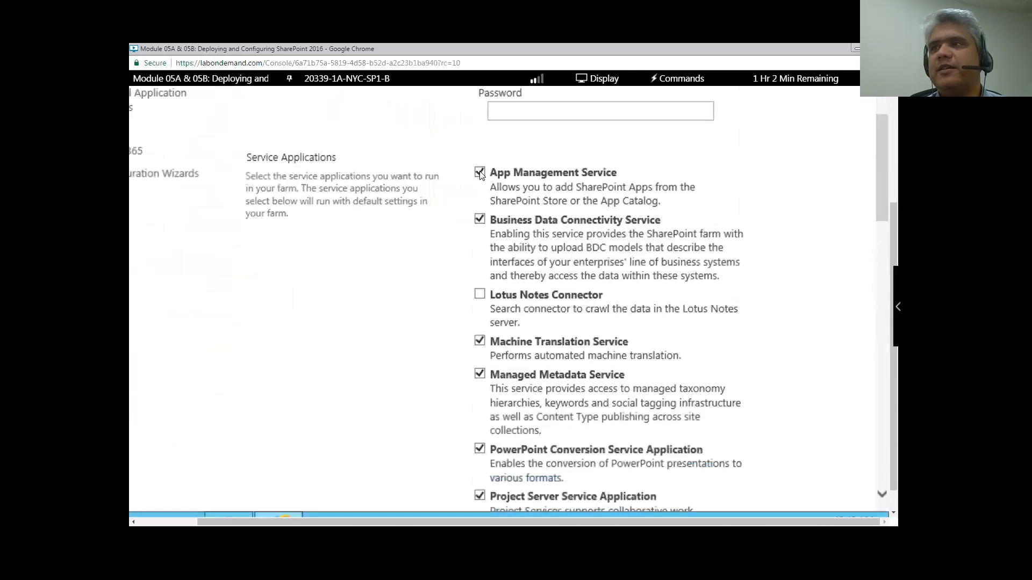
scroll(499, 261, "down", 3)
- Uncheck Managed Metadata, PowerPoint Conversion, Project Server, Search, User Profile and Workflow, keeping Machine Translation checked
left_click(479, 245)
left_click(480, 277)
scroll(527, 295, "down", 2)
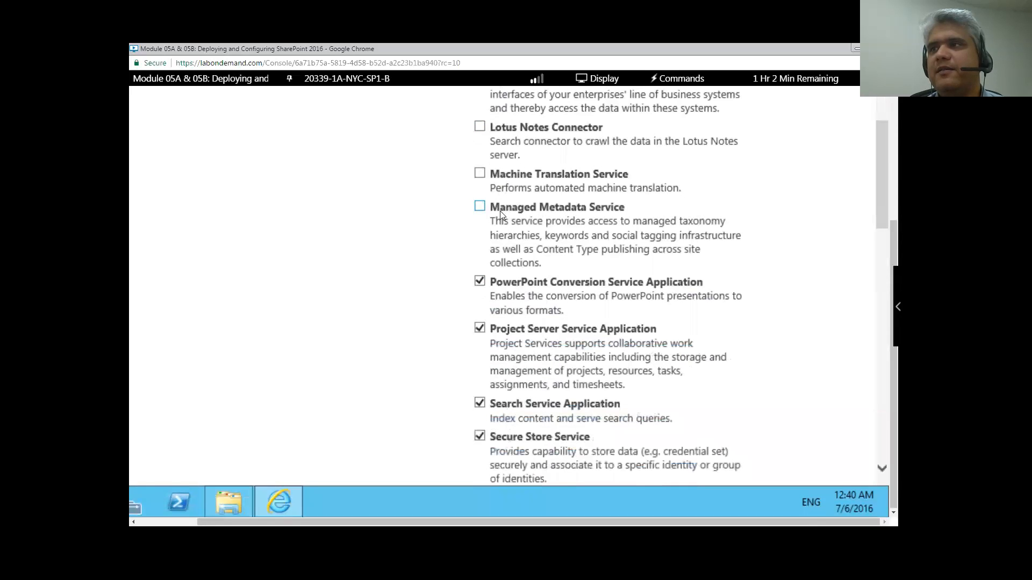
left_click(478, 175)
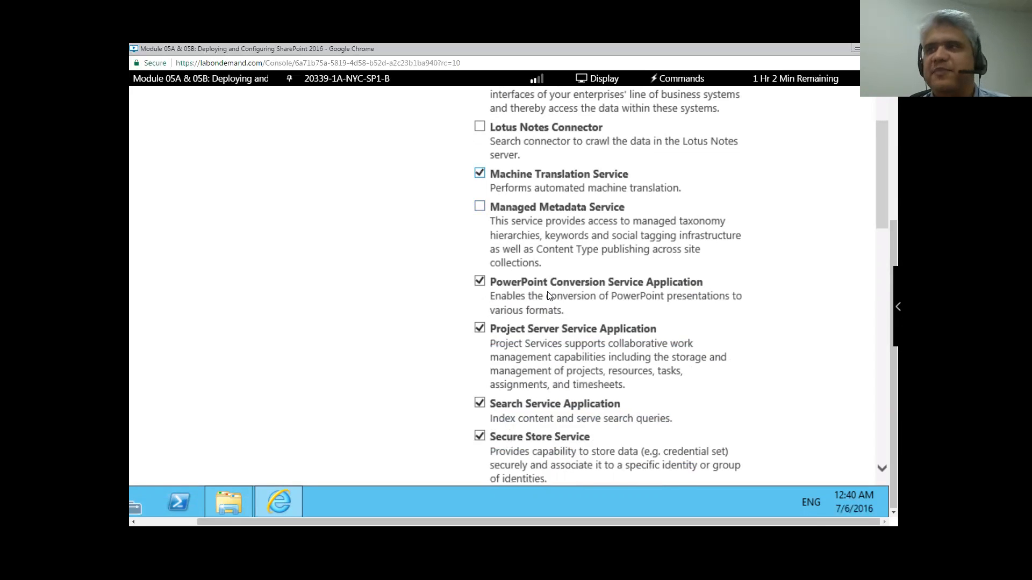
scroll(548, 296, "down", 2)
left_click(480, 211)
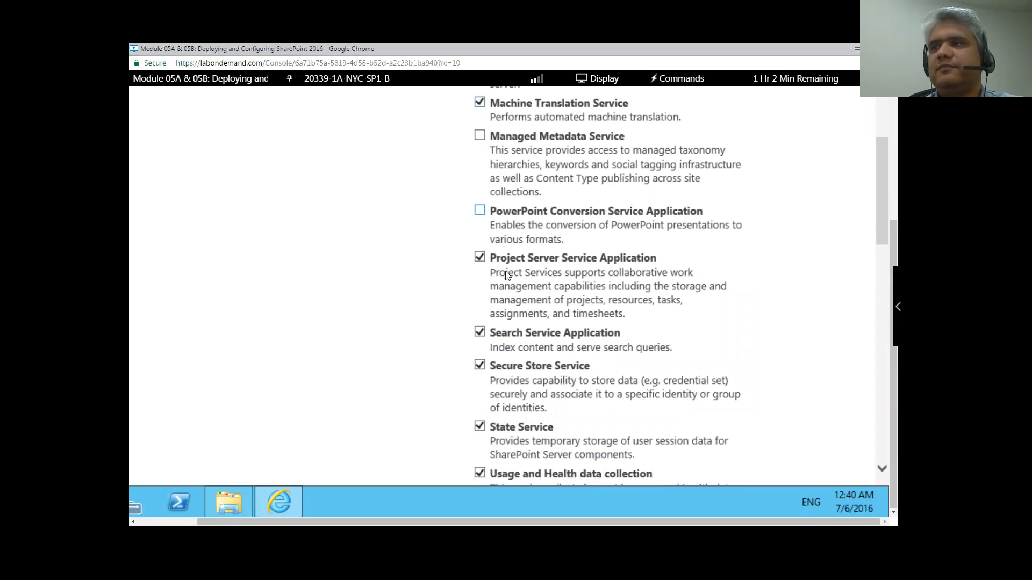
left_click(479, 257)
scroll(480, 256, "down", 2)
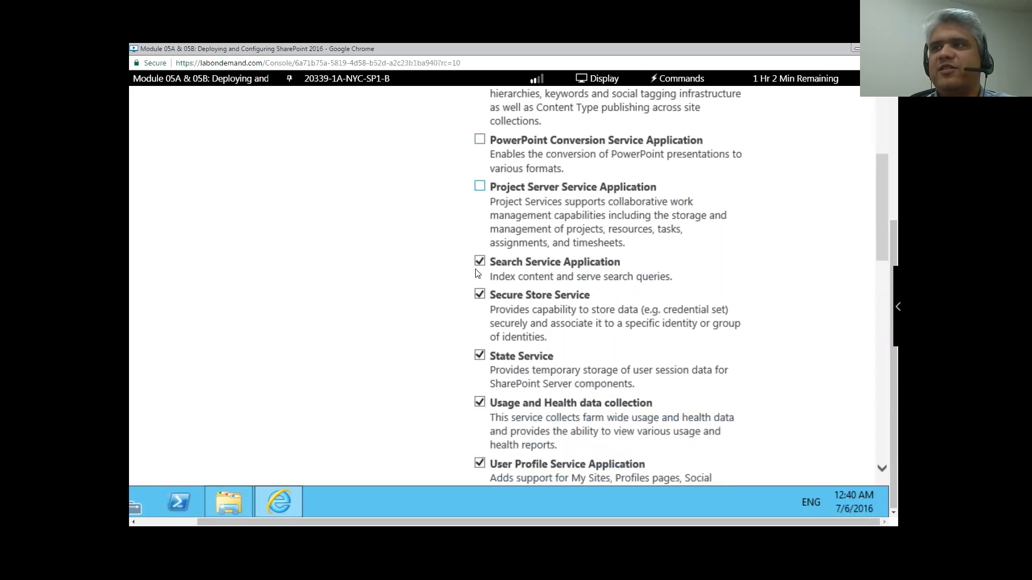
left_click(479, 261)
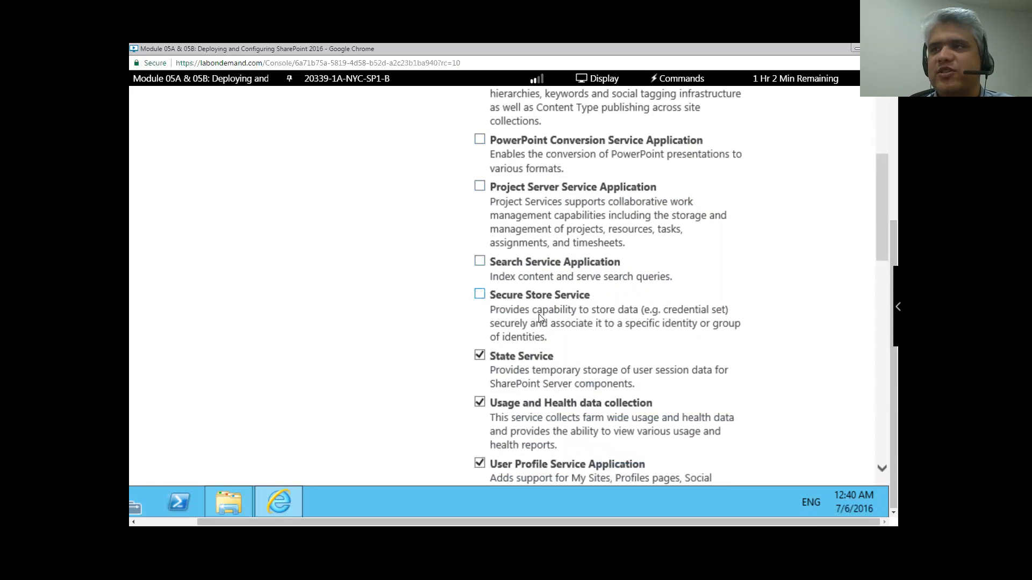
scroll(538, 314, "down", 4)
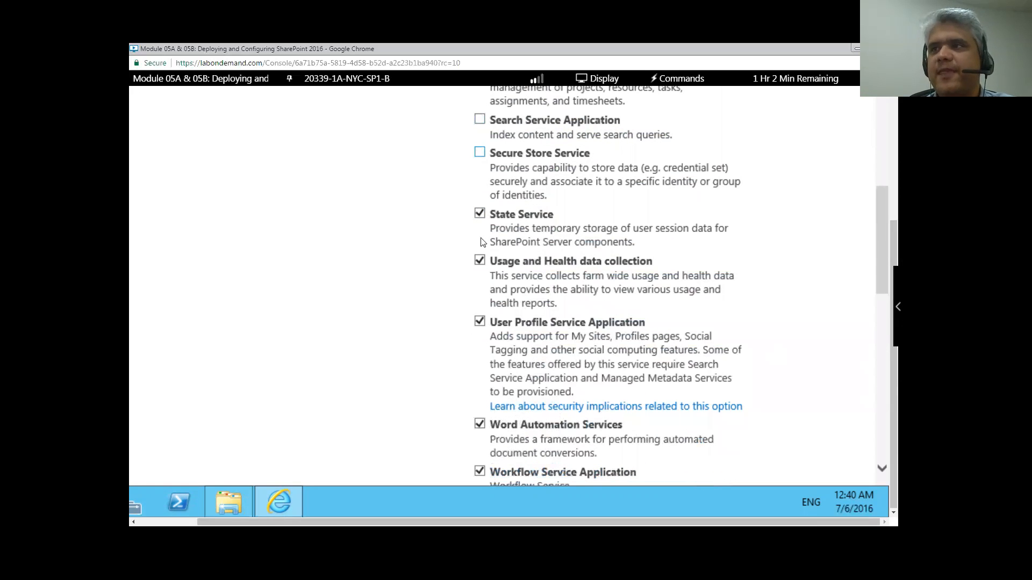
left_click(479, 321)
scroll(479, 325, "down", 4)
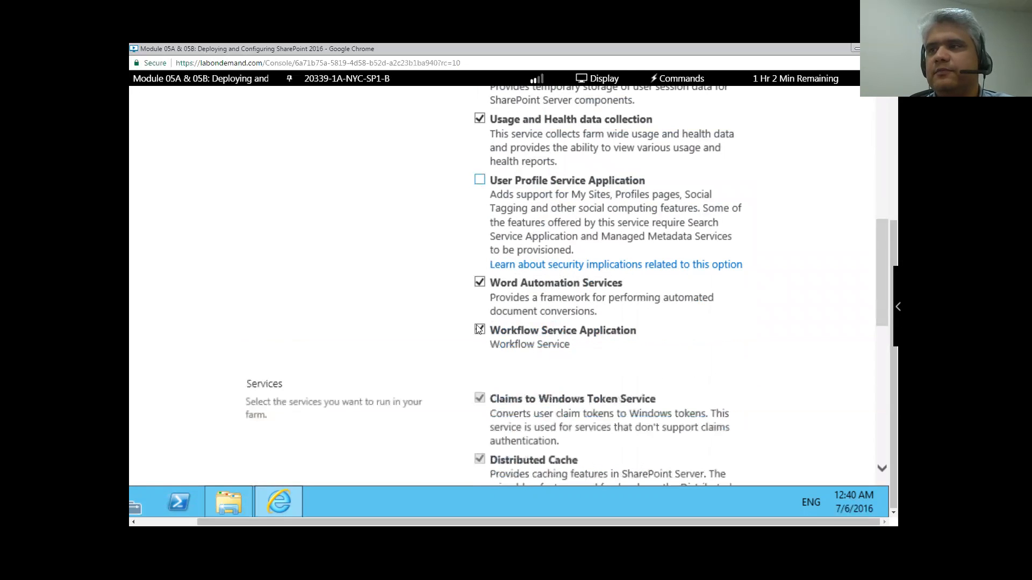
left_click(506, 335)
scroll(503, 336, "down", 4)
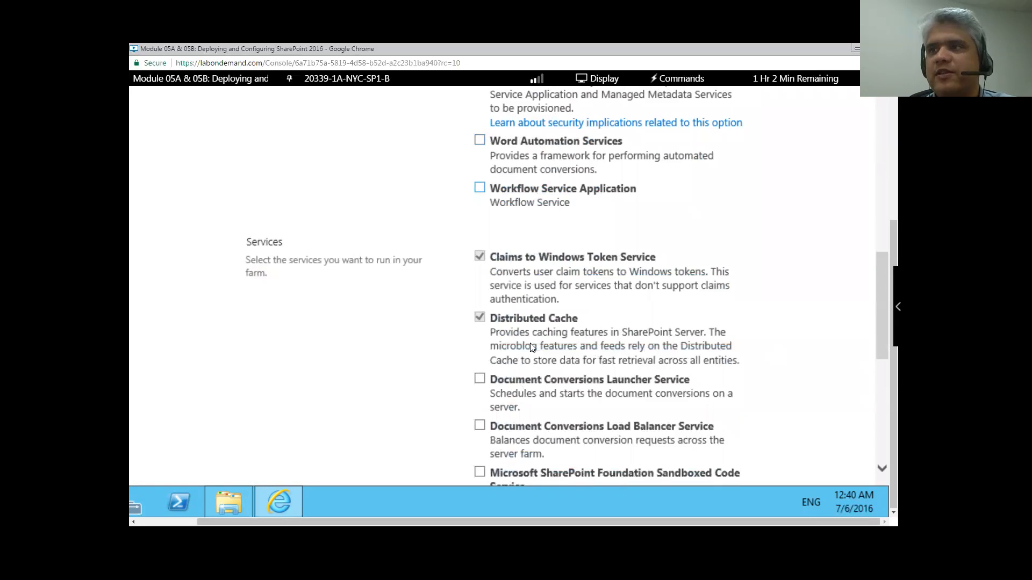
scroll(528, 344, "down", 10)
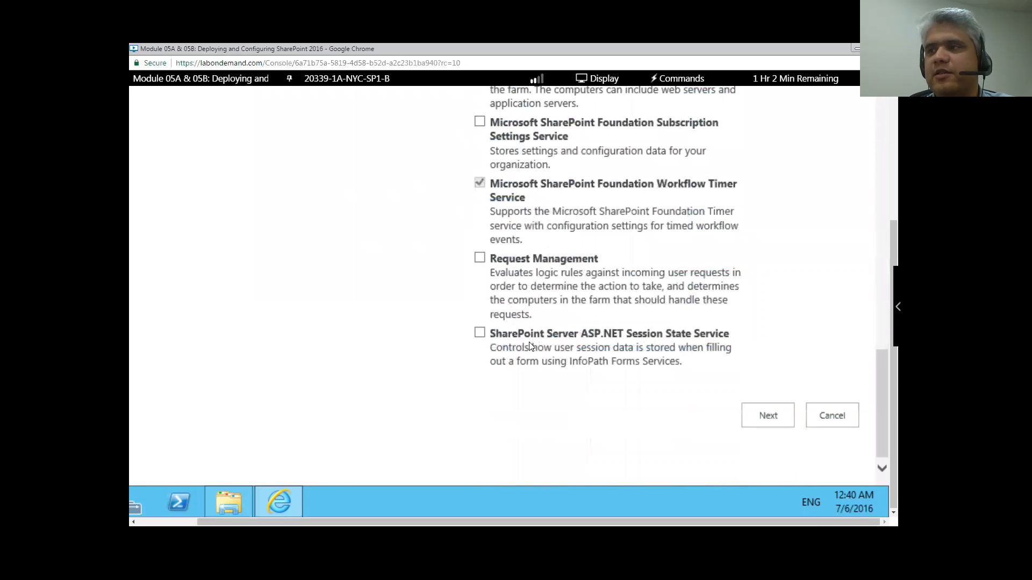
scroll(529, 345, "up", 10)
scroll(535, 345, "up", 8)
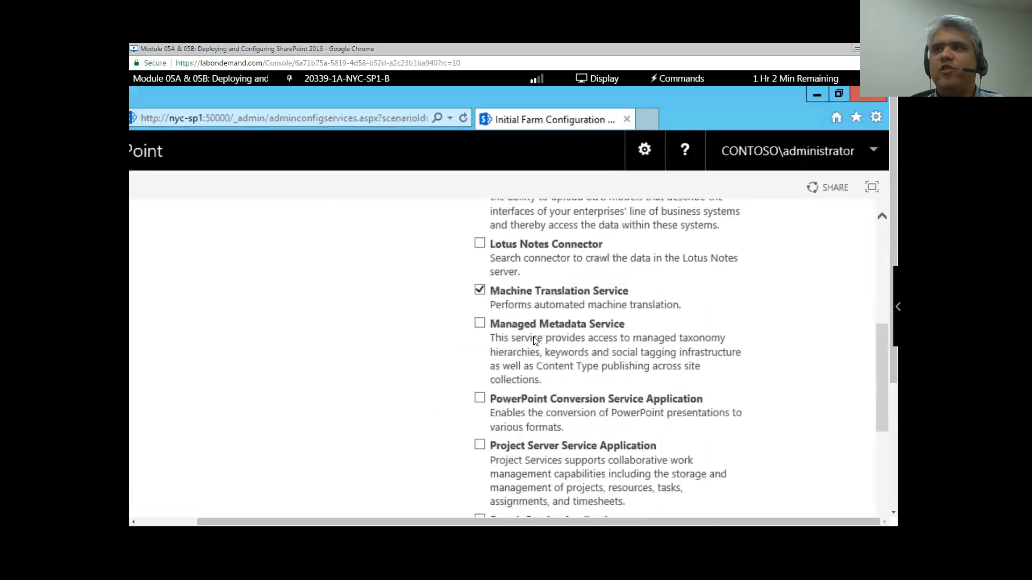
- On NYC-DB1, refresh the server in SSMS and expand Databases to select SharePoint_Config
left_click(357, 81)
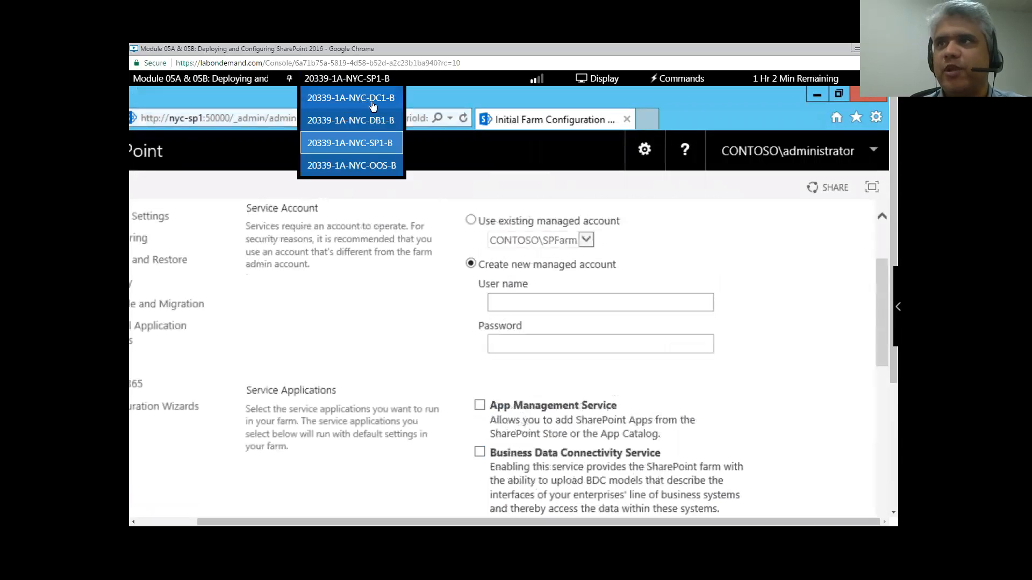
left_click(380, 121)
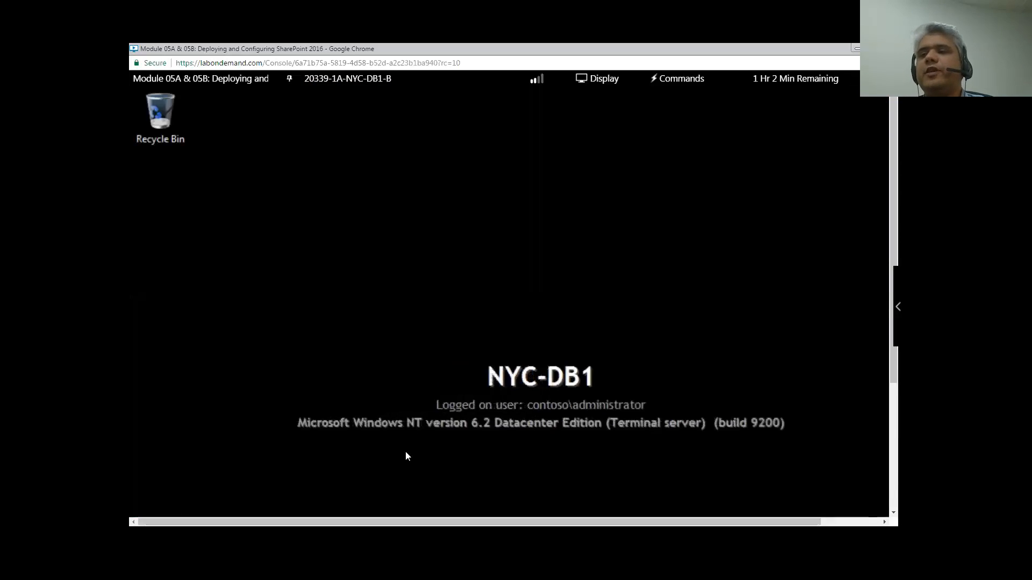
left_click(387, 500)
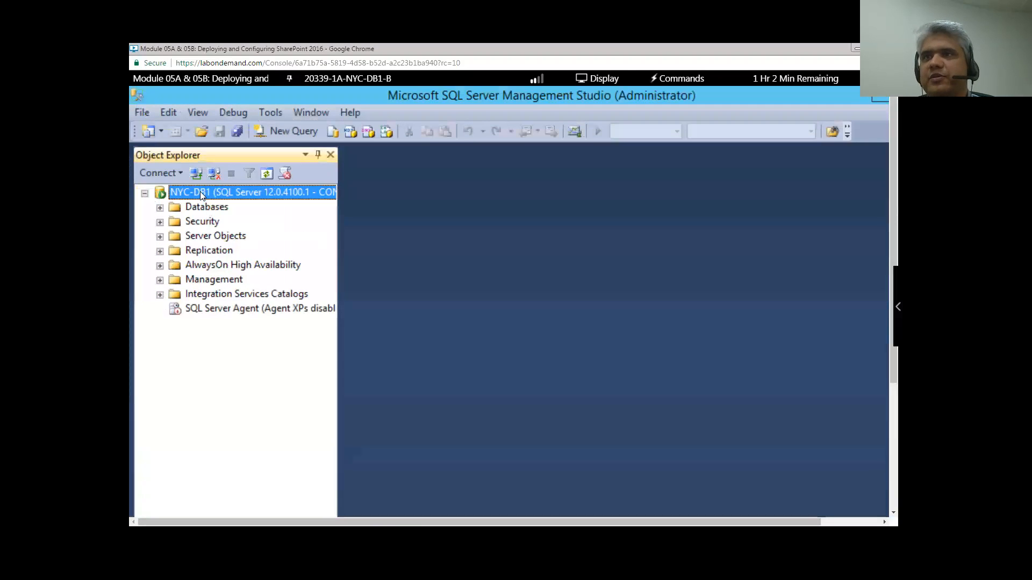
right_click(200, 192)
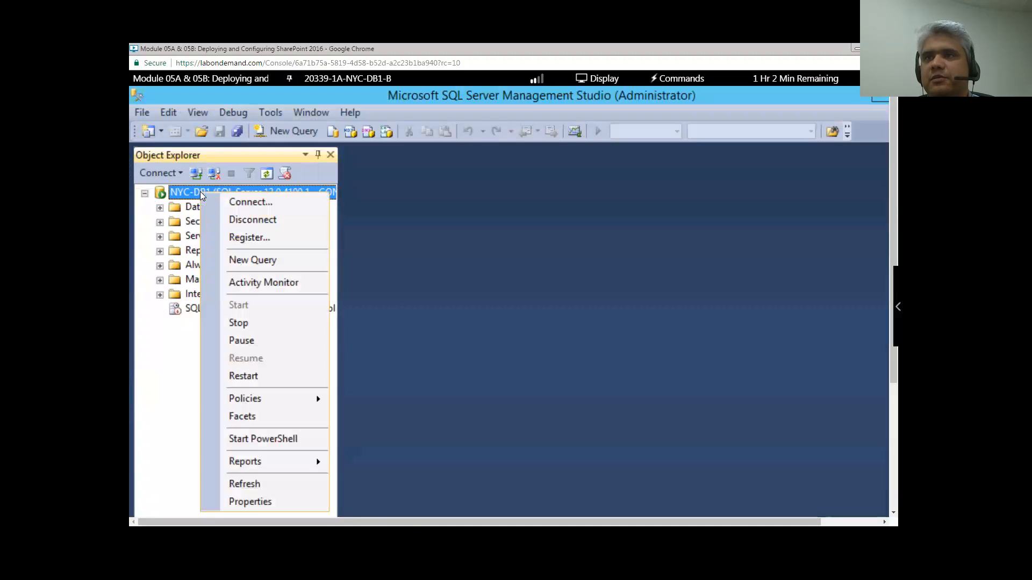
left_click(263, 486)
left_click(160, 207)
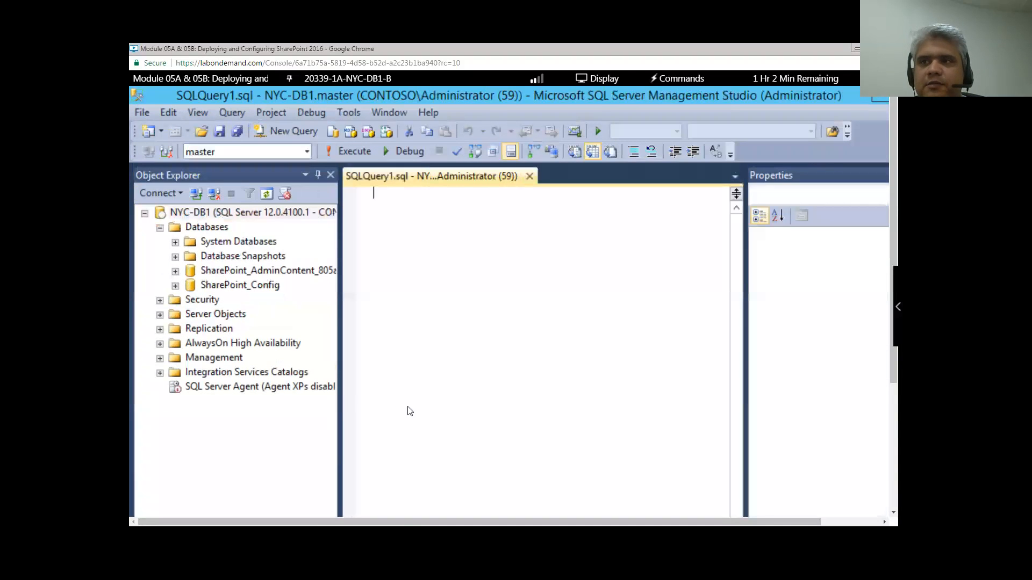
left_click(246, 287)
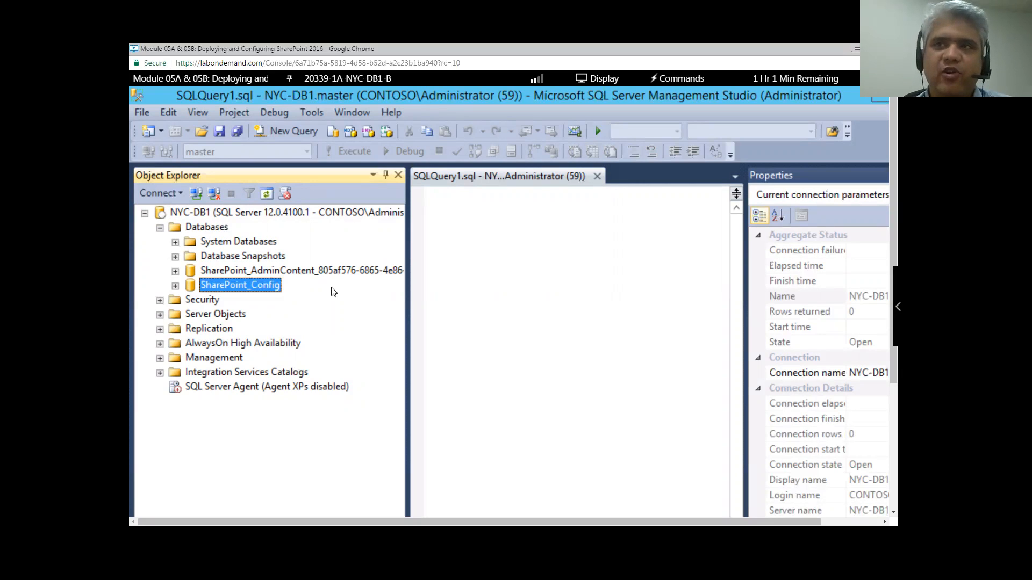
right_click(265, 291)
scroll(314, 406, "down", 2)
left_click(312, 417)
scroll(341, 310, "up", 2)
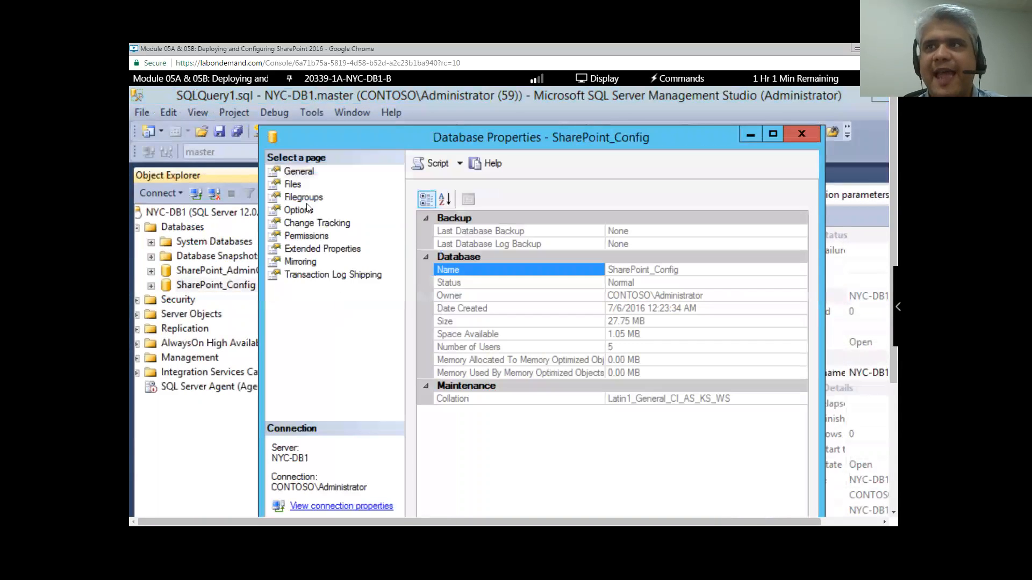
left_click(305, 209)
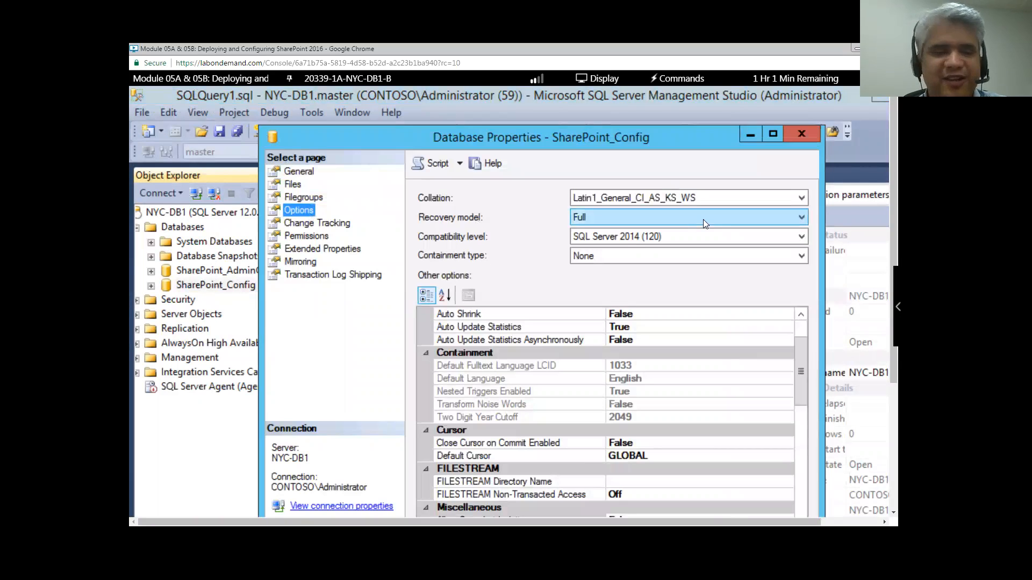
left_click(802, 134)
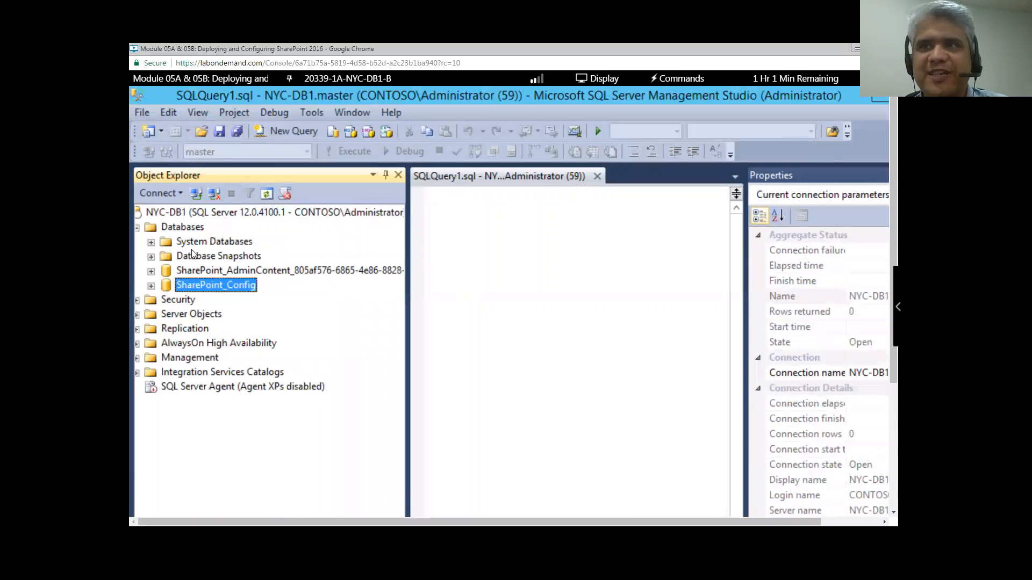
left_click(196, 270)
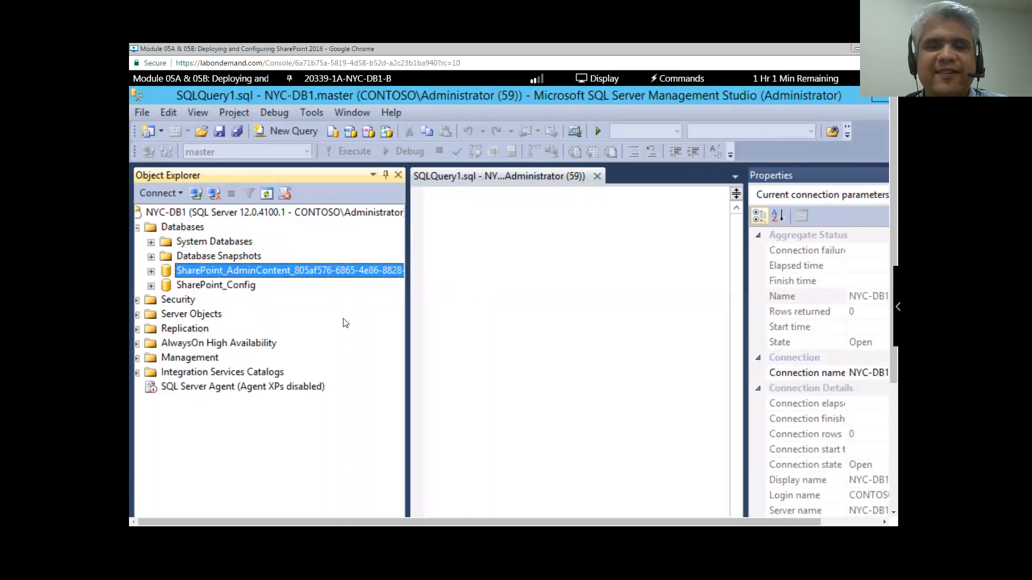
right_click(312, 270)
left_click(569, 310)
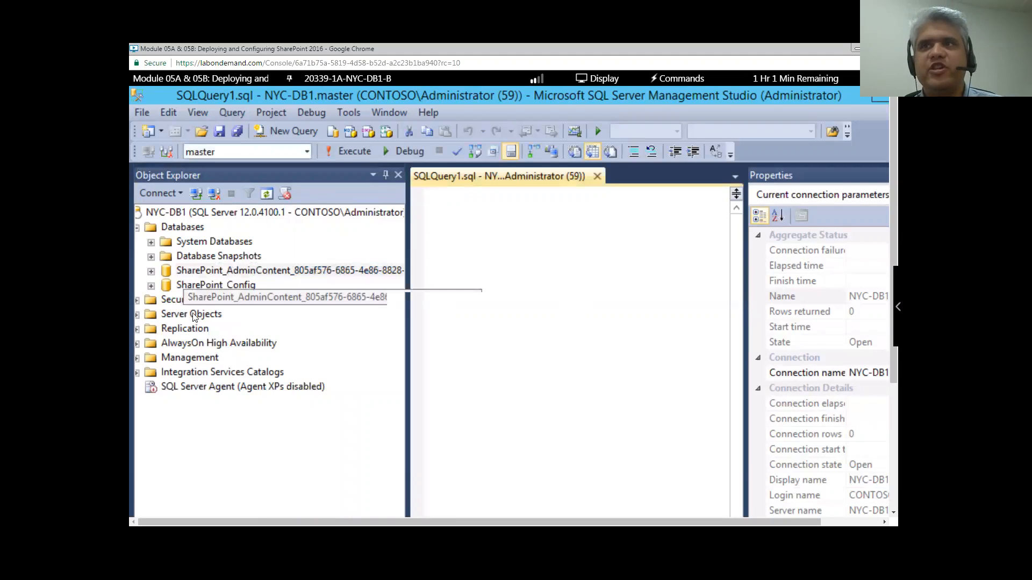
scroll(559, 402, "down", 4)
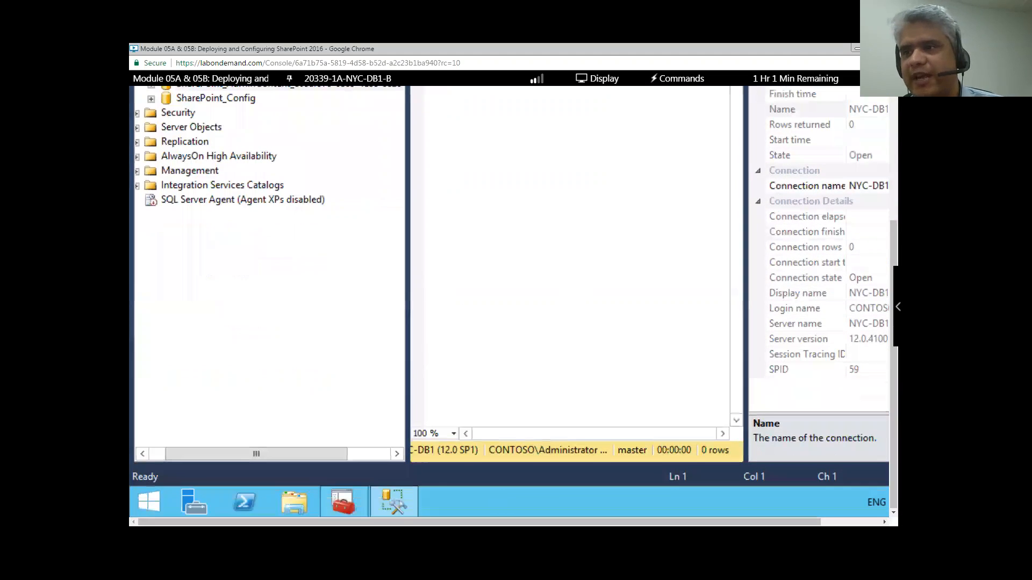
scroll(371, 230, "up", 4)
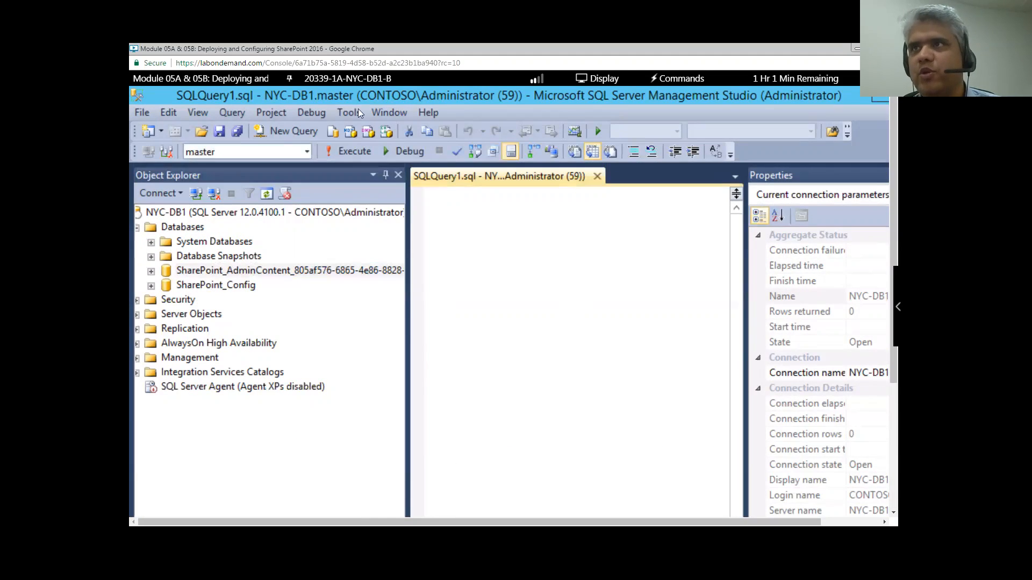
left_click(355, 81)
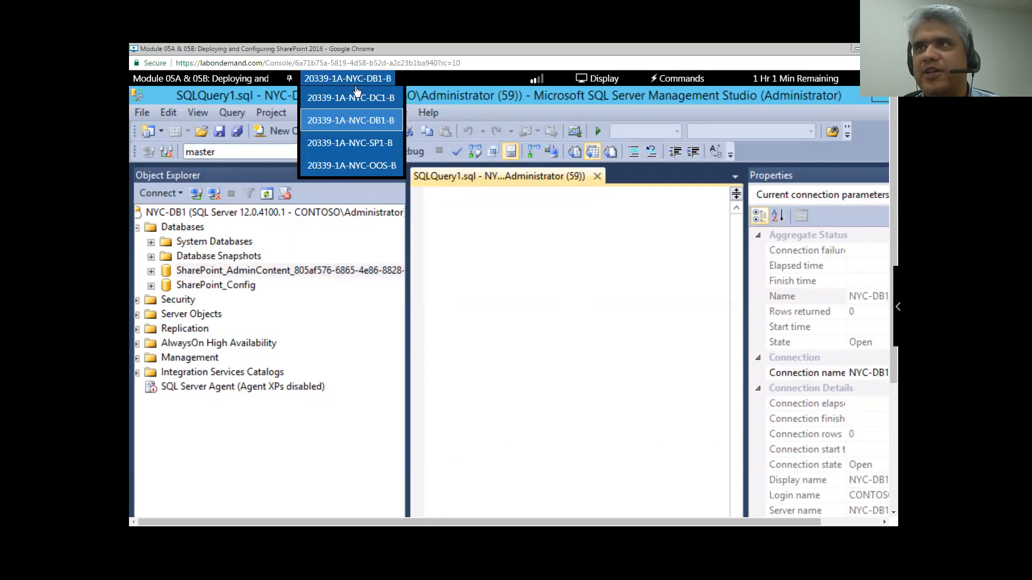
- Return to SP1 and scroll through the Service Applications and Services checkboxes, ending at Service Account
left_click(357, 144)
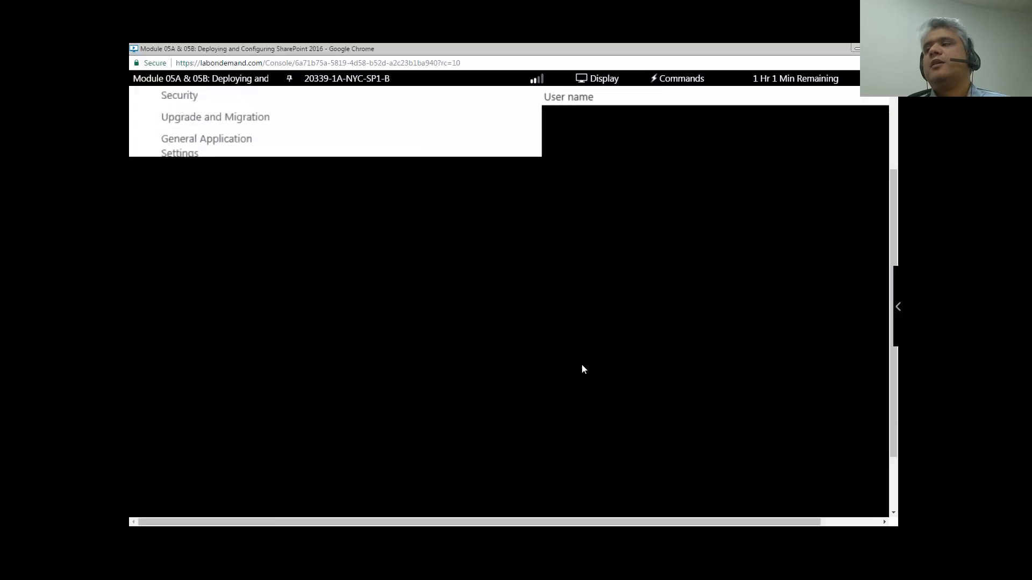
scroll(582, 364, "down", 3)
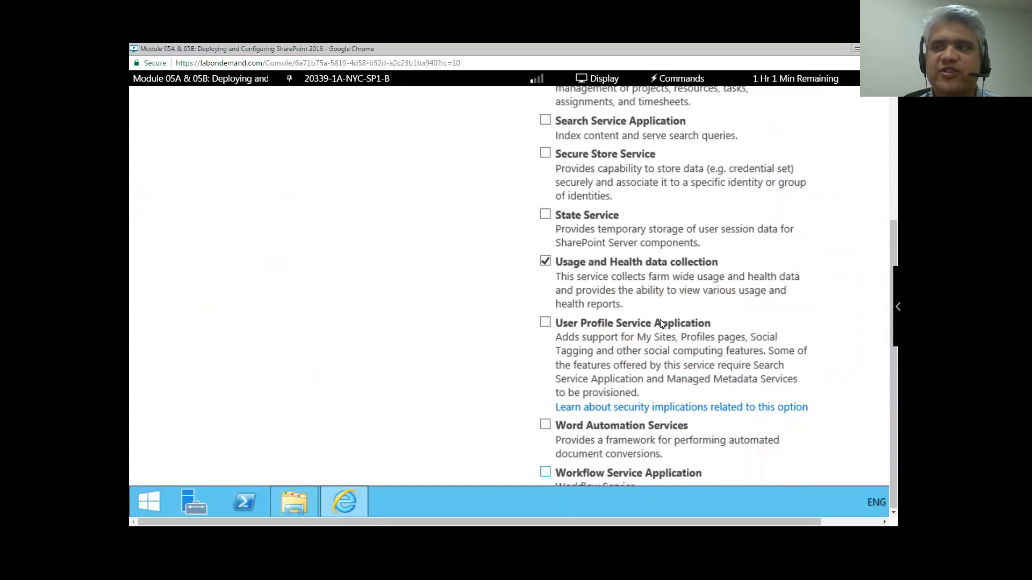
scroll(661, 319, "down", 4)
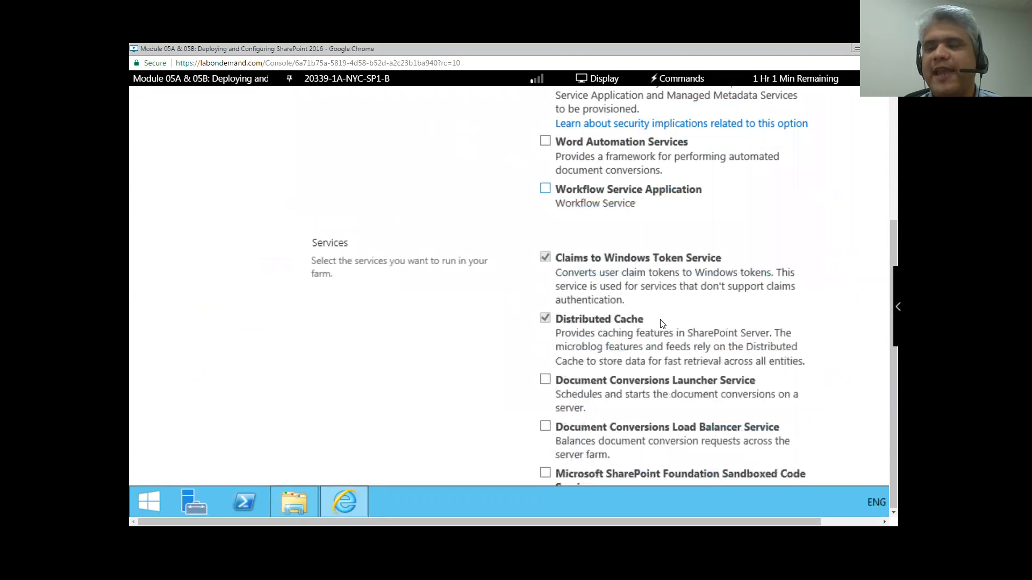
scroll(662, 323, "down", 4)
scroll(661, 323, "down", 2)
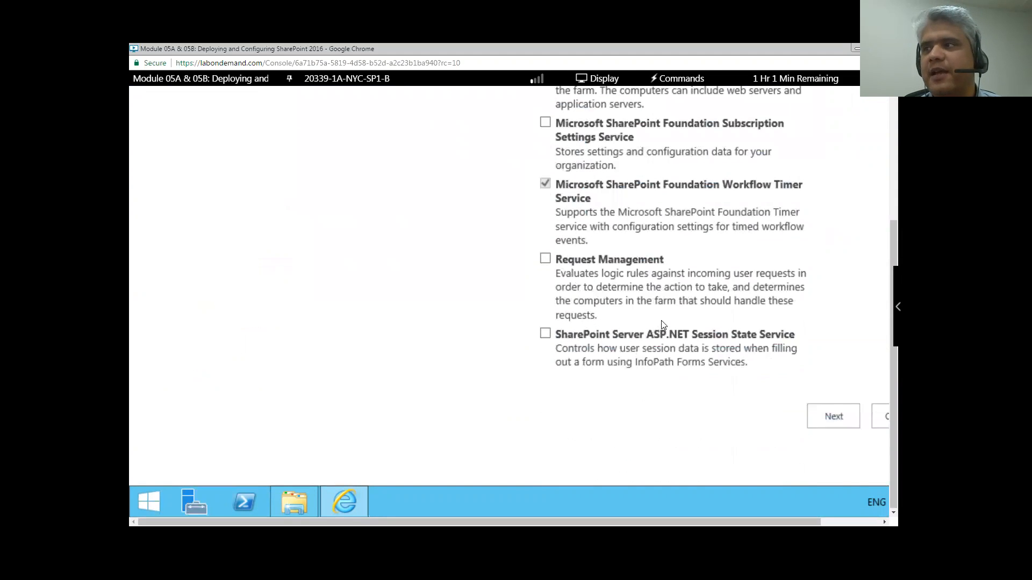
scroll(661, 320, "up", 7)
scroll(661, 320, "up", 6)
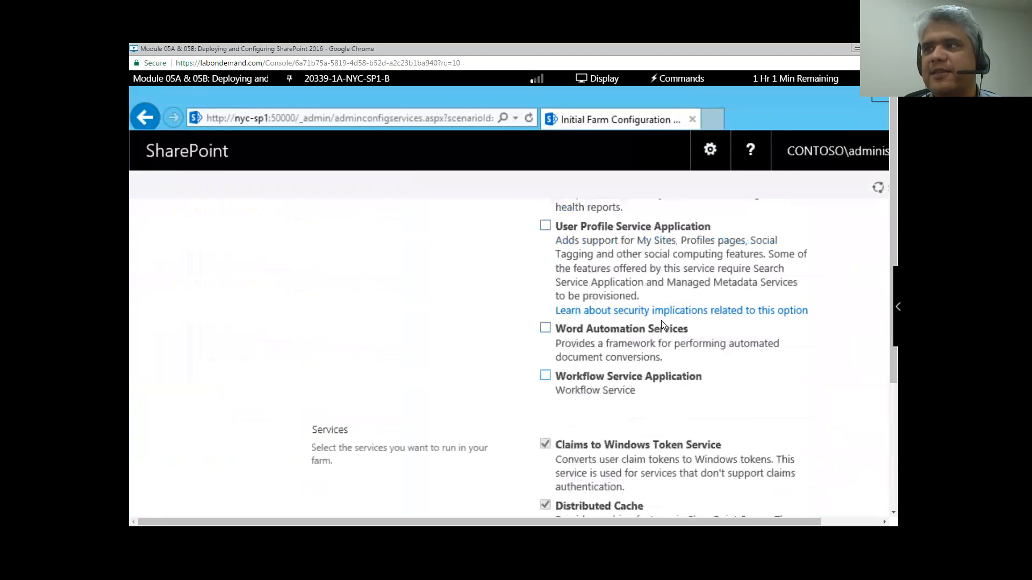
scroll(663, 324, "up", 1)
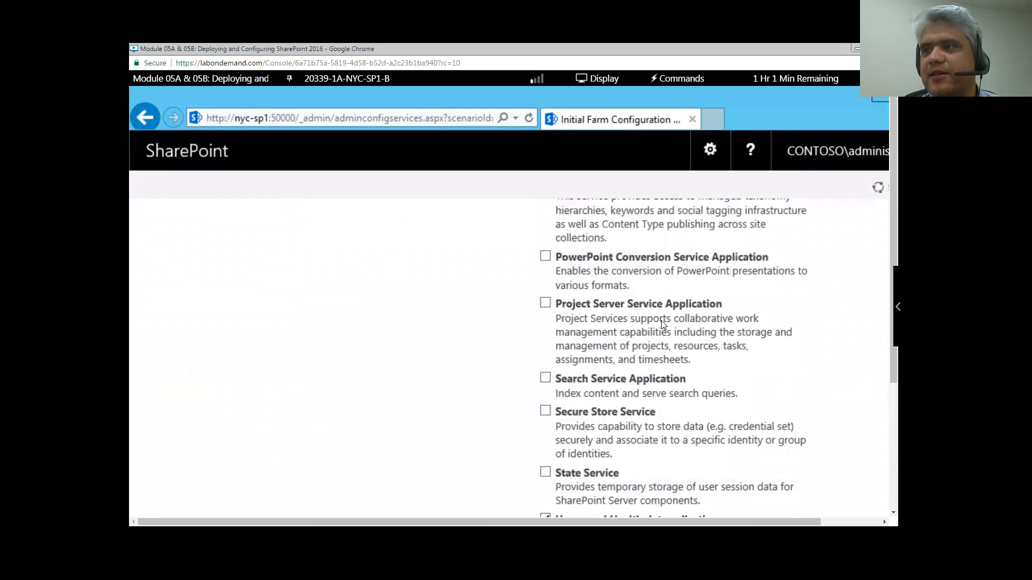
scroll(661, 321, "up", 2)
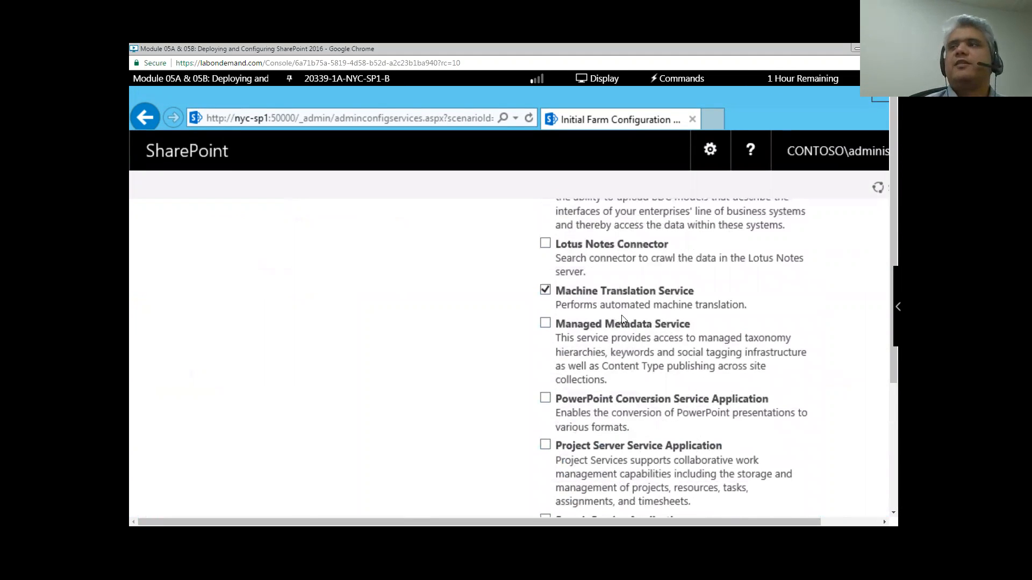
scroll(635, 323, "up", 10)
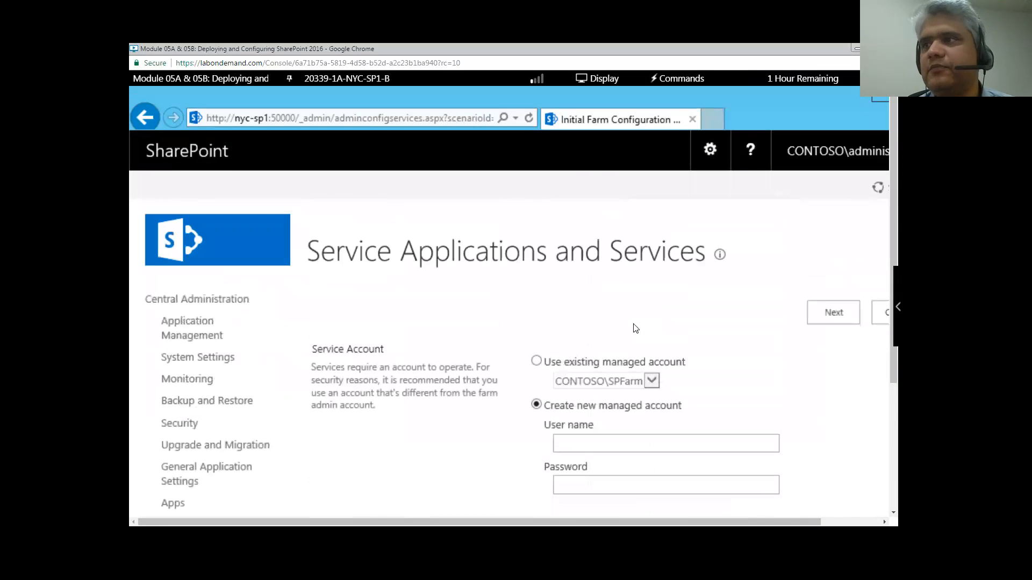
scroll(634, 330, "down", 2)
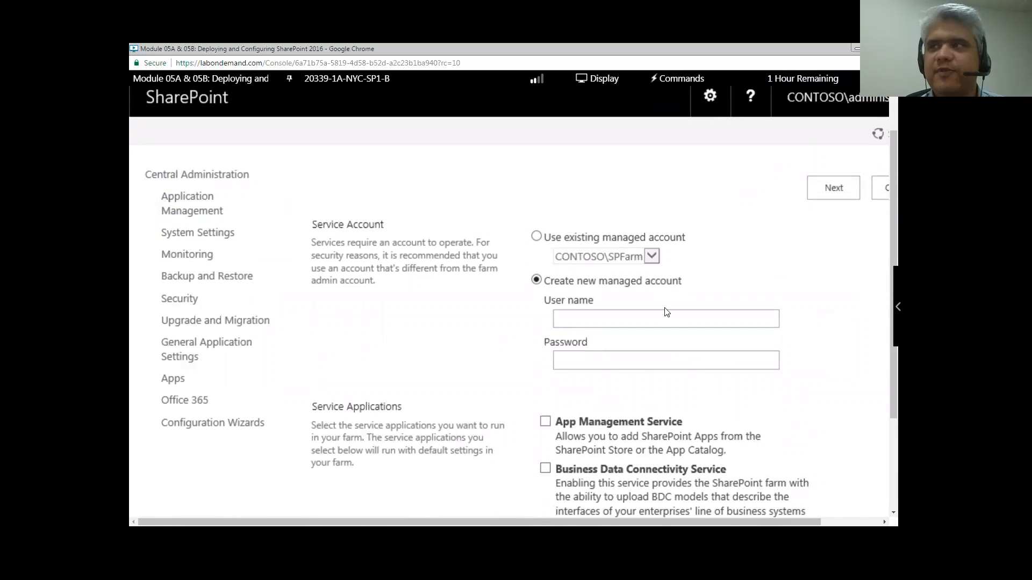
- Create a new managed account with user name contoso\spservices and enter the account's password
left_click(611, 315)
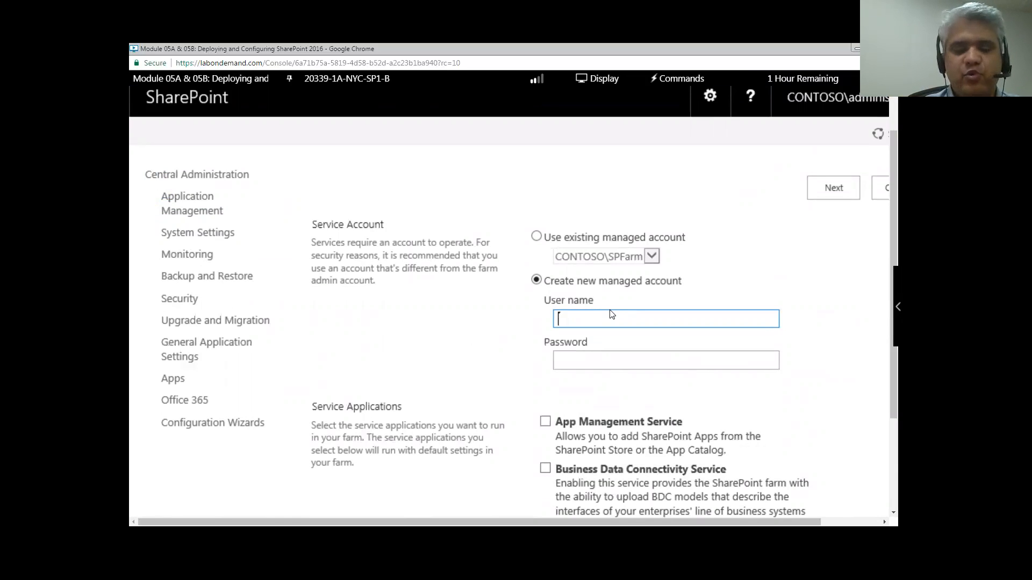
type("con")
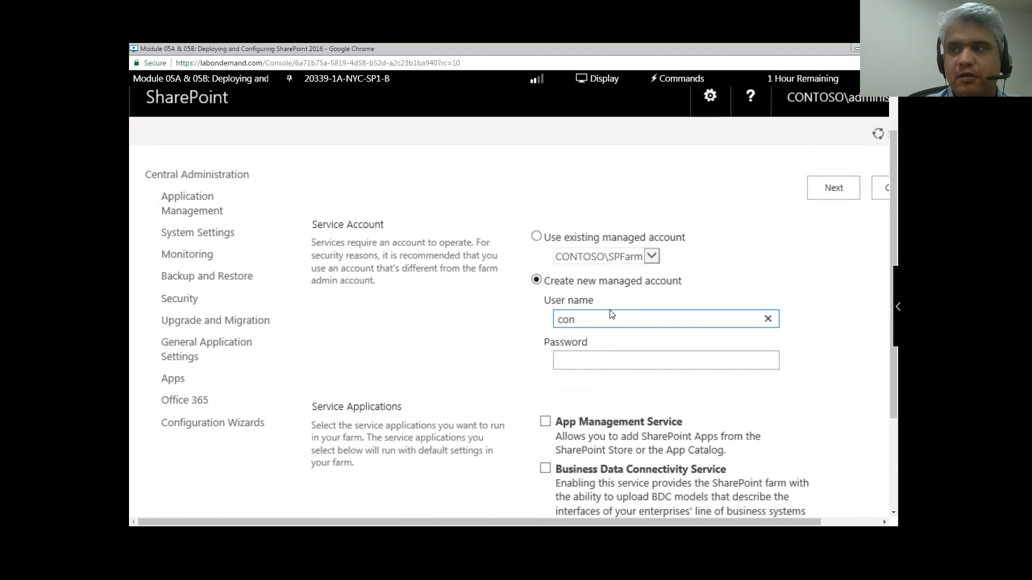
type("toso")
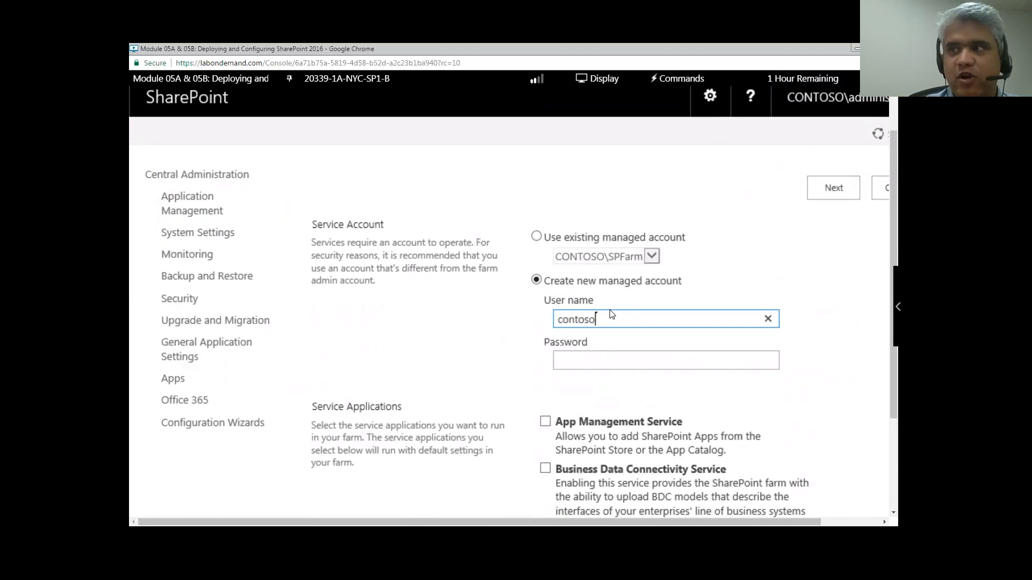
type("\\sp")
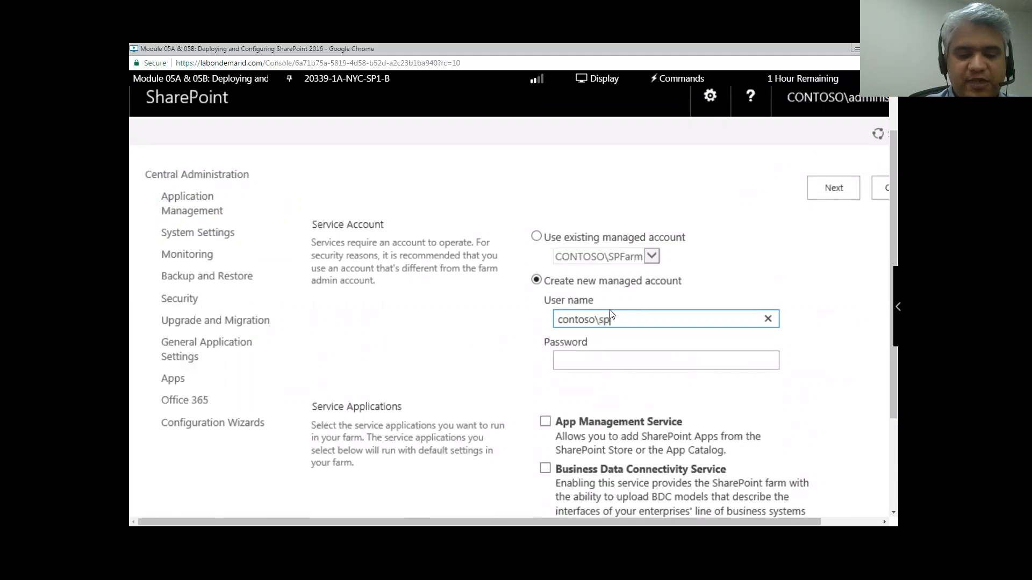
type("services")
key("Tab")
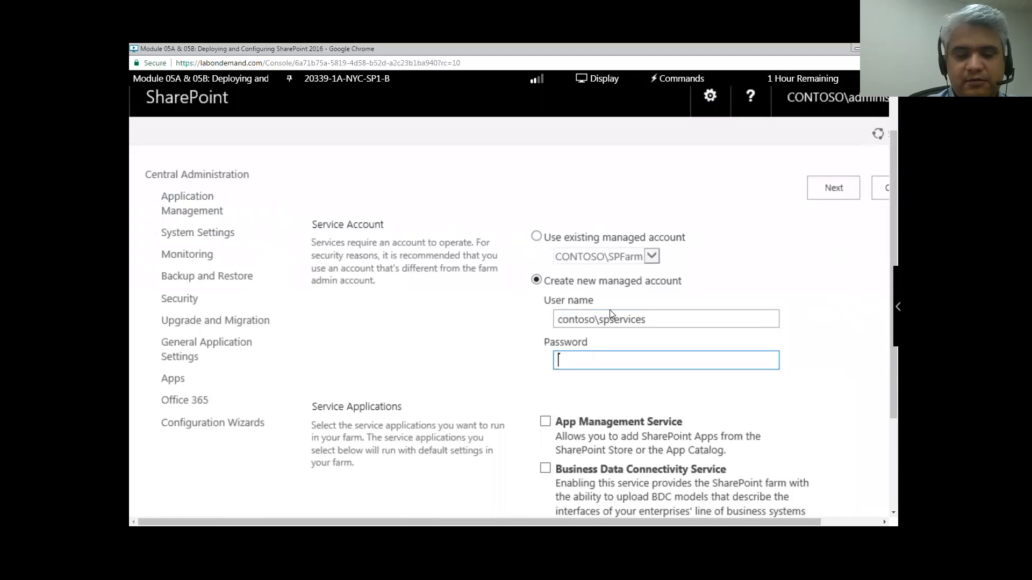
type("Pa$$w0rd")
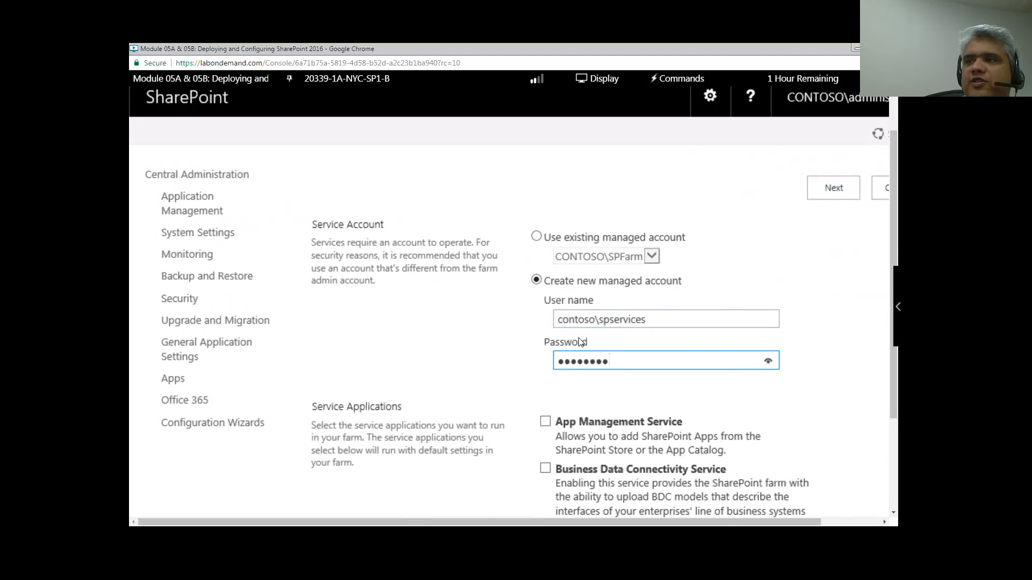
- Submit the services account and service selections to start provisioning, then show the lab machines list
left_click(841, 190)
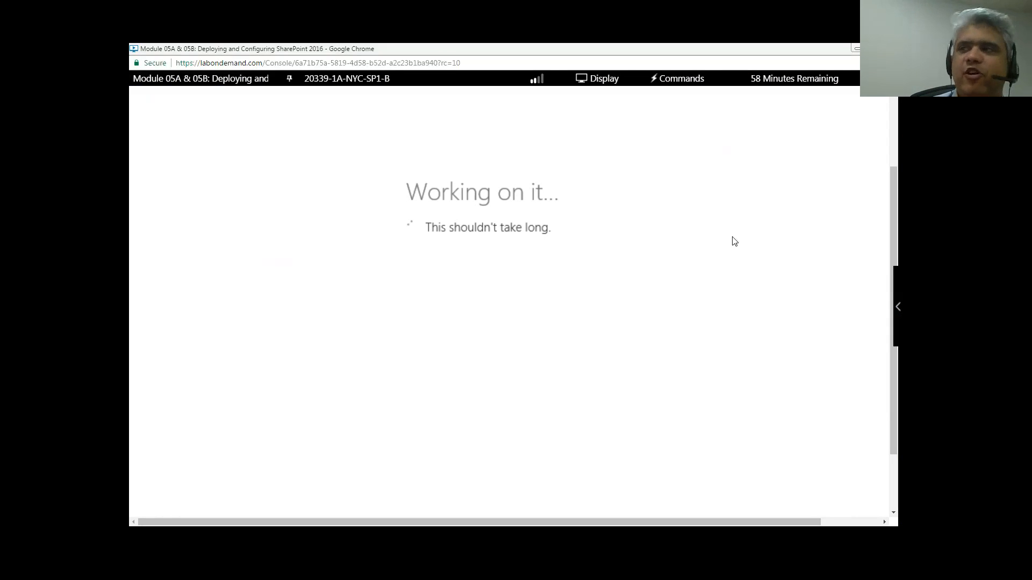
left_click(893, 236)
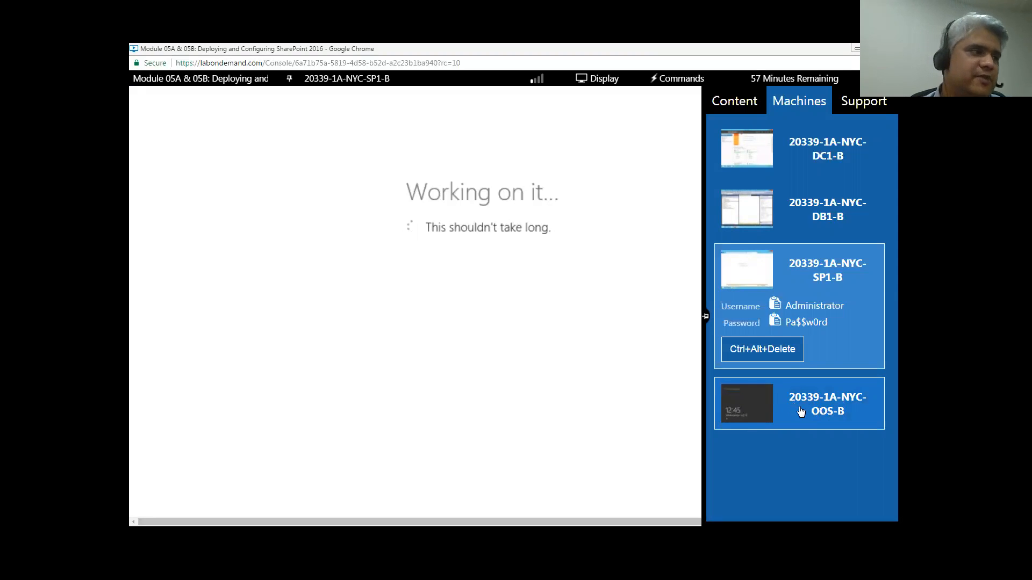
left_click(713, 317)
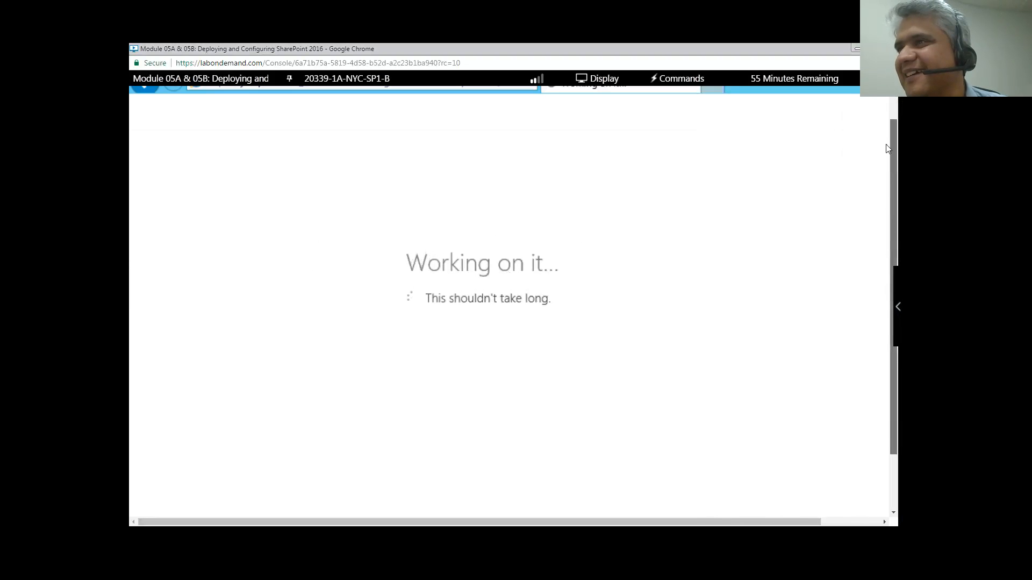
left_click_drag(886, 250, 885, 289)
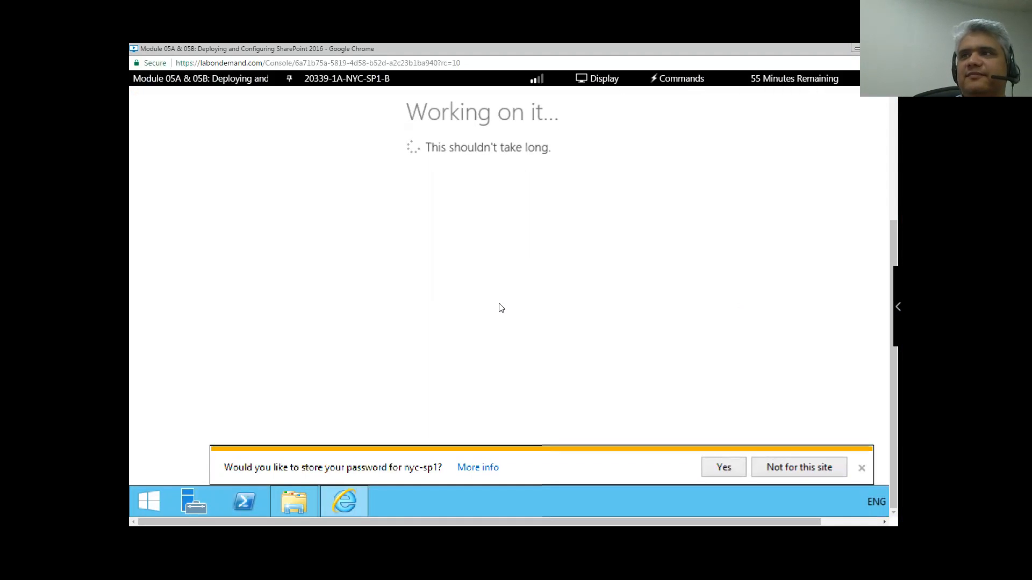
scroll(499, 308, "up", 3)
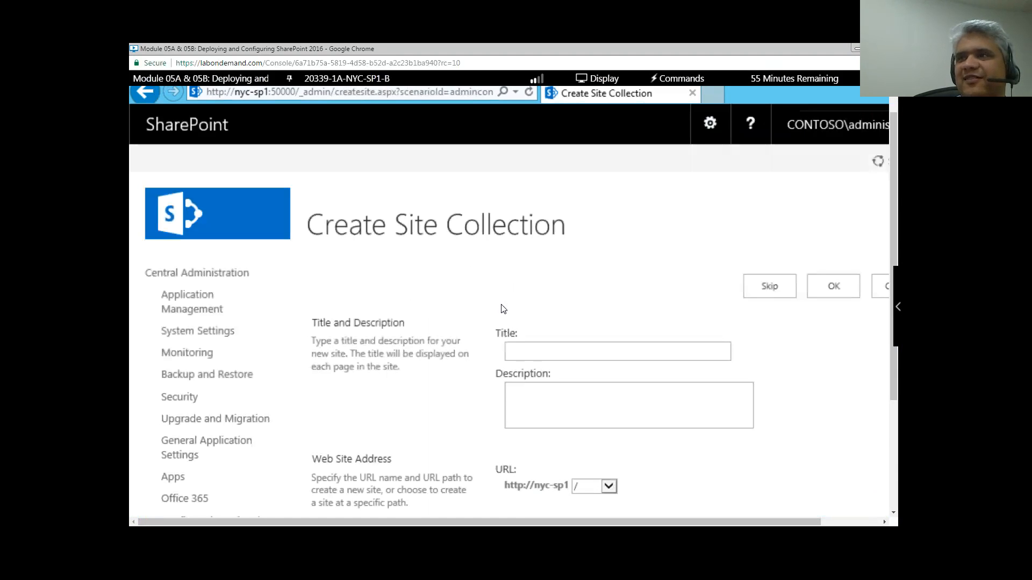
- Skip the Create Site Collection page to reach the wizard's completion summary of four service applications
scroll(559, 334, "down", 5)
scroll(559, 342, "down", 1)
scroll(558, 342, "up", 4)
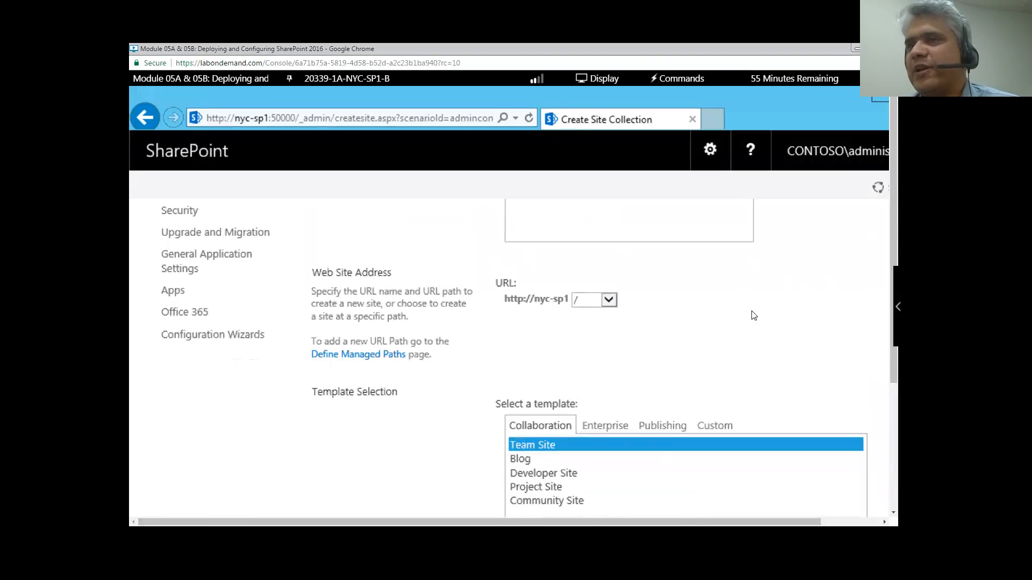
scroll(752, 317, "up", 3)
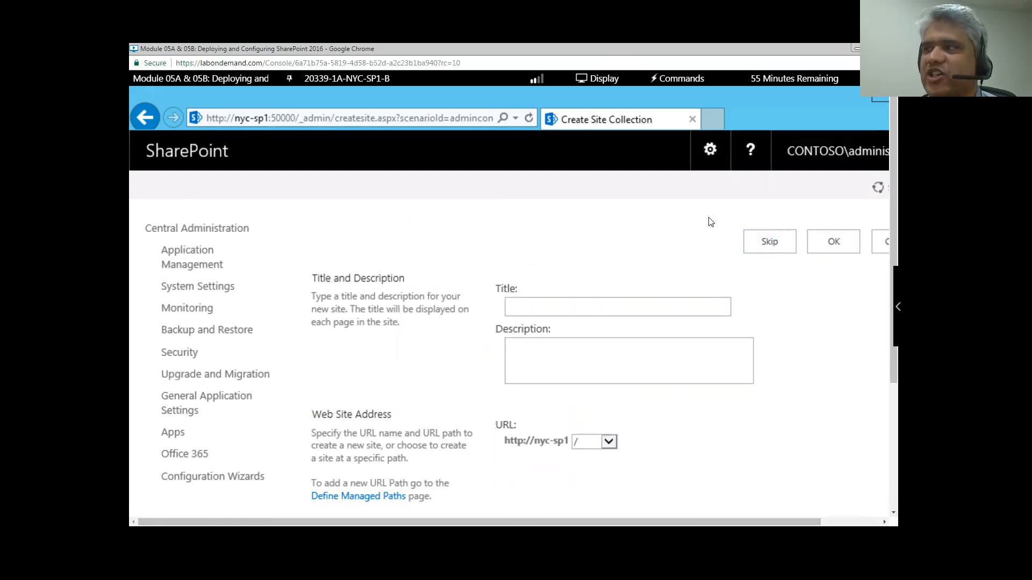
left_click(775, 245)
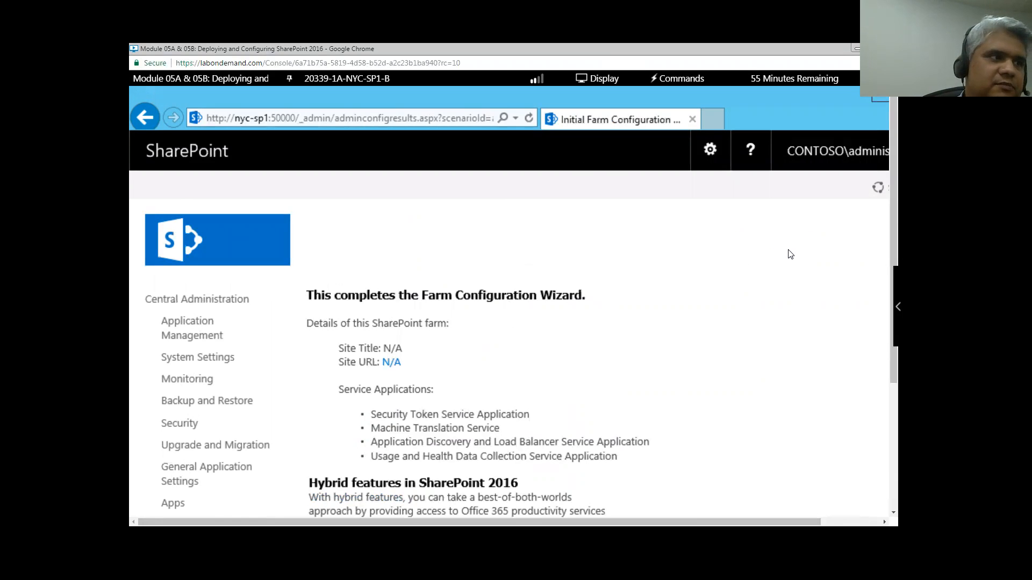
- Open Manage service applications under Application Management to list the service applications and proxies
left_click(189, 327)
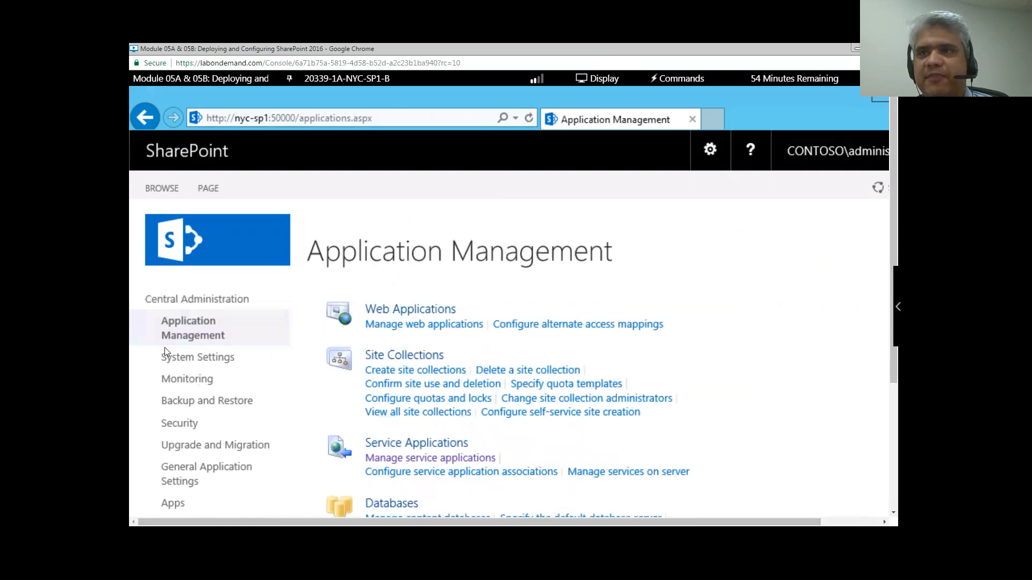
left_click(421, 459)
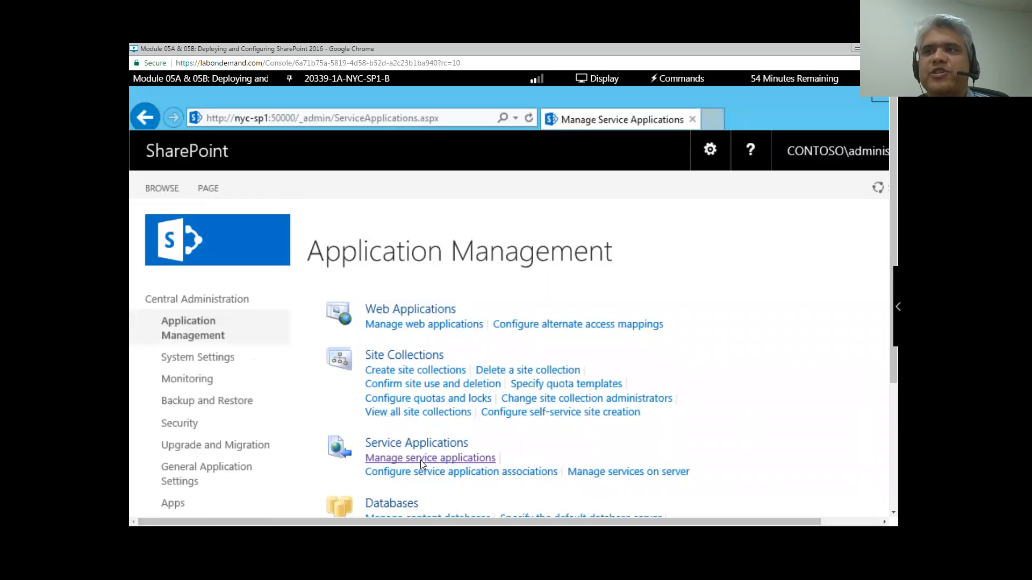
scroll(195, 282, "down", 2)
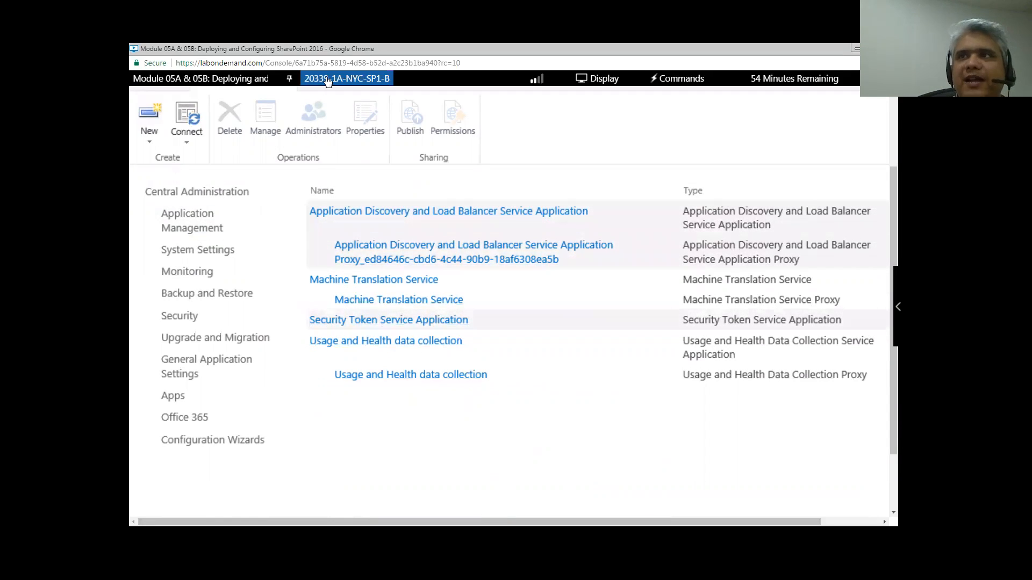
left_click(344, 79)
- On NYC-DB1-B, refresh the Databases folder and widen the Object Explorer pane
left_click(347, 120)
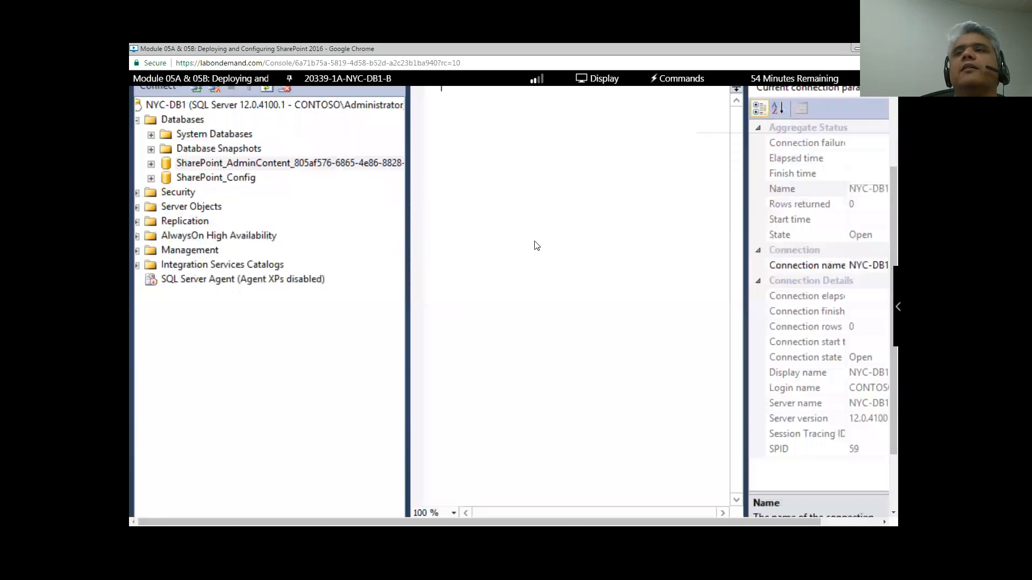
left_click(188, 119)
right_click(188, 119)
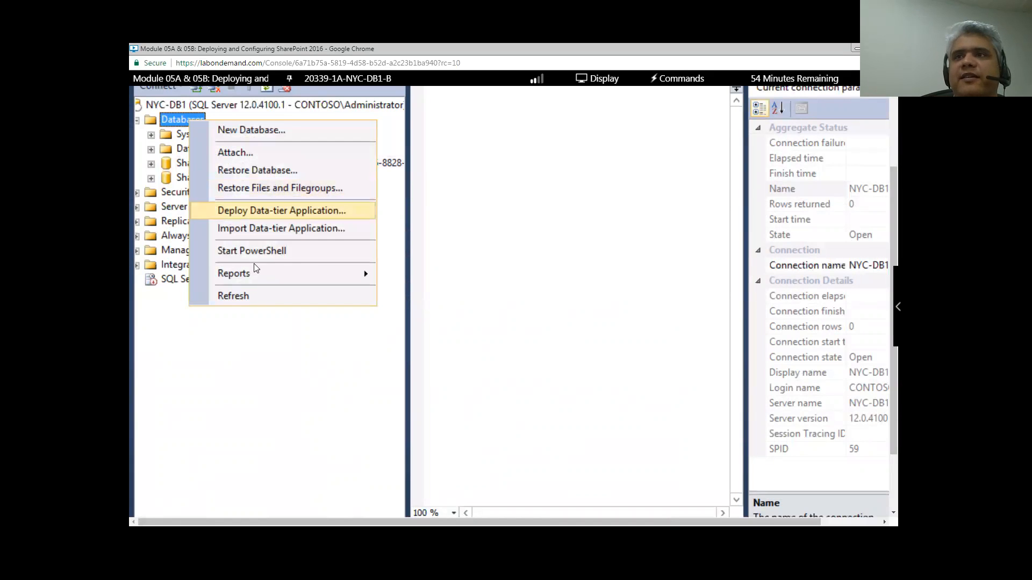
left_click(253, 299)
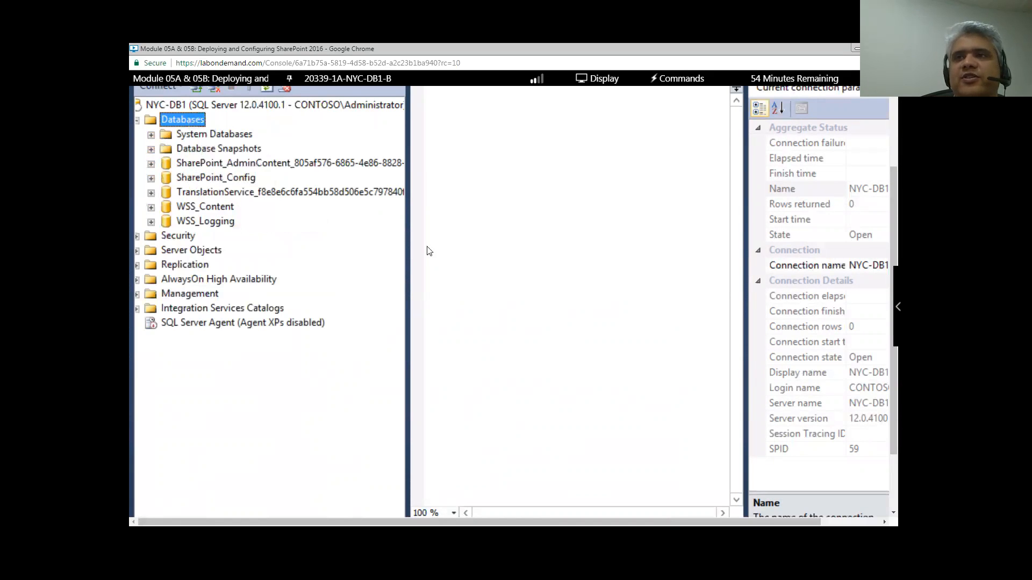
left_click_drag(410, 252, 600, 258)
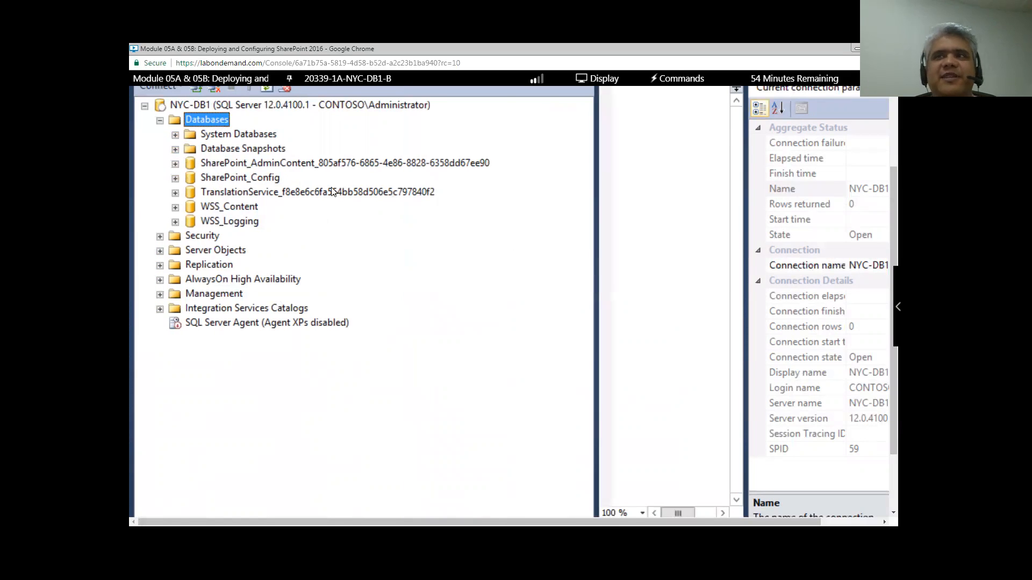
- Bring up the context menu of the new WSS_Logging database to reach its Properties
left_click(252, 194)
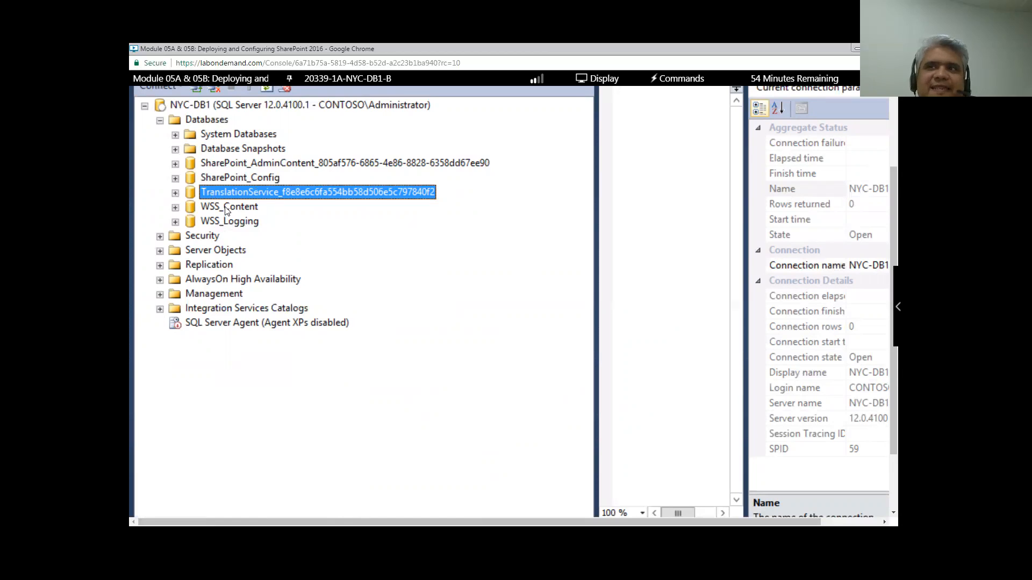
left_click(226, 224)
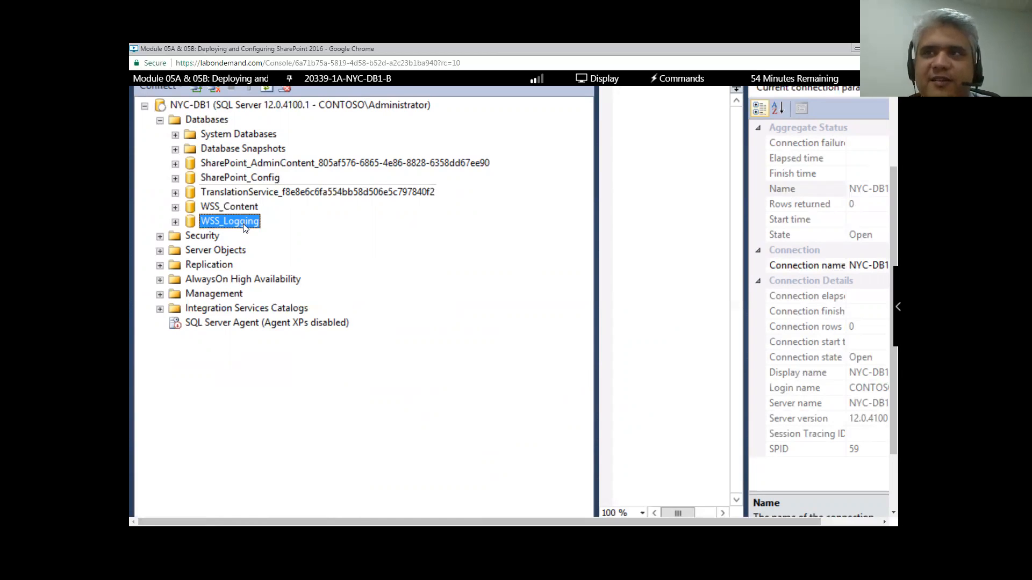
right_click(243, 225)
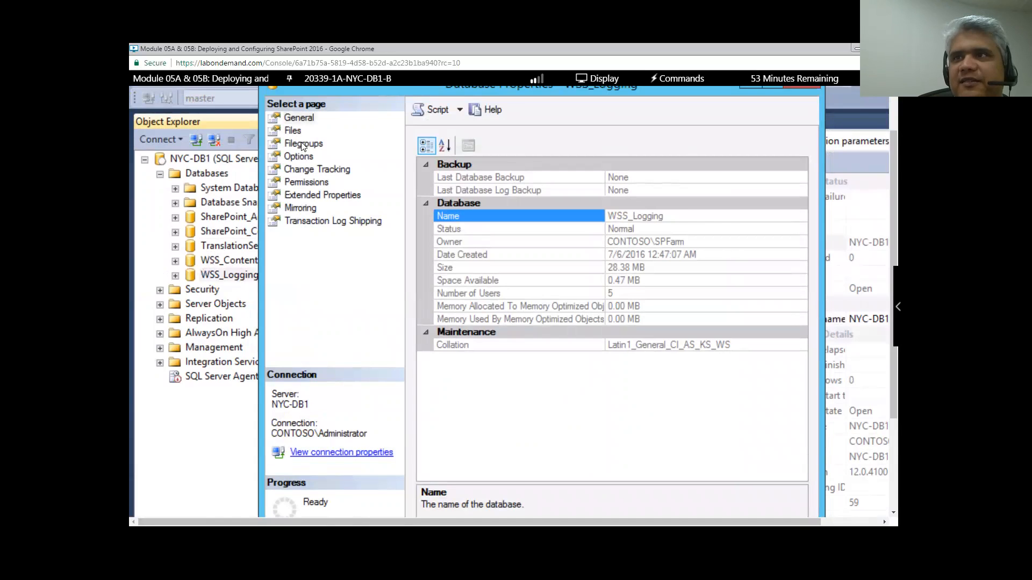
- Check WSS_Logging's Options page (Simple recovery, SQL Server 2014 compatibility), then close Database Properties
left_click(298, 156)
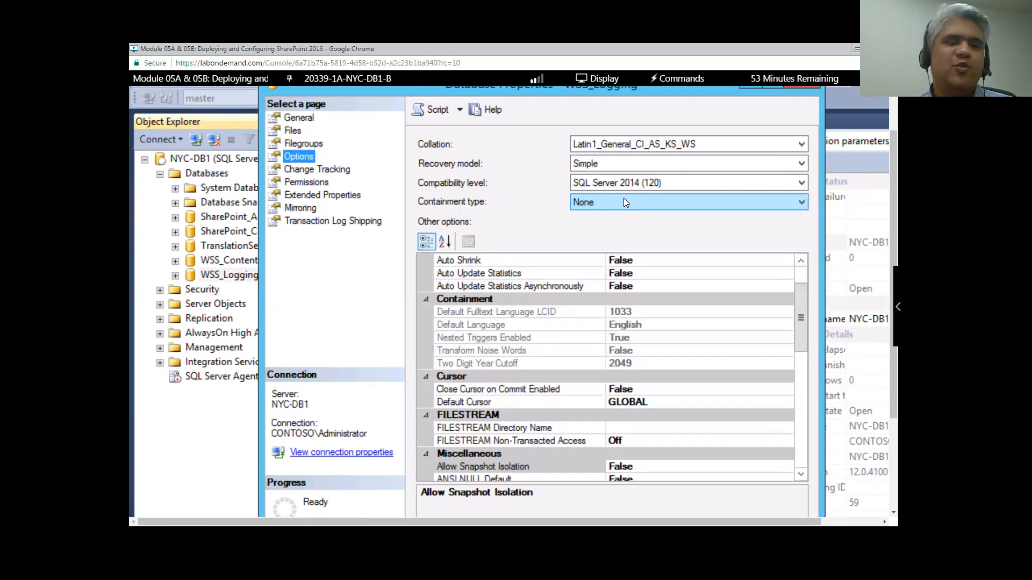
scroll(709, 216, "up", 1)
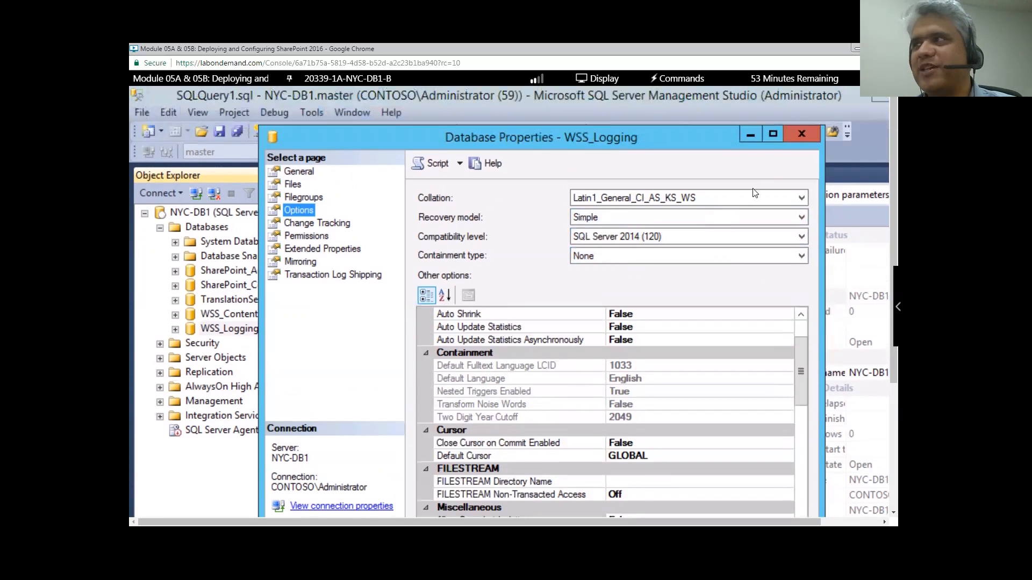
left_click(800, 134)
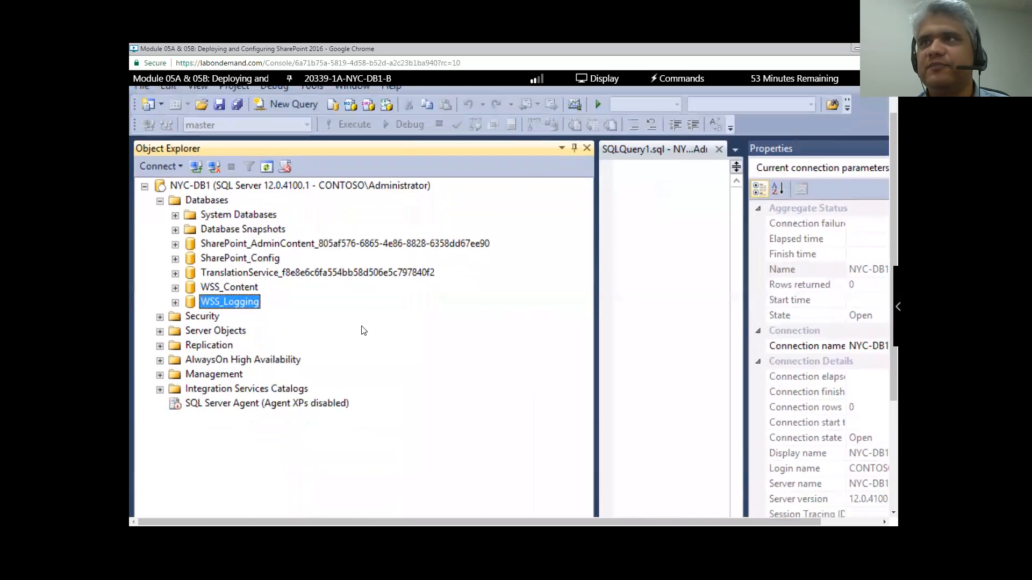
- Switch to the 20339-1A-NYC-SP1-B machine and open Application Management in Central Administration
left_click(349, 81)
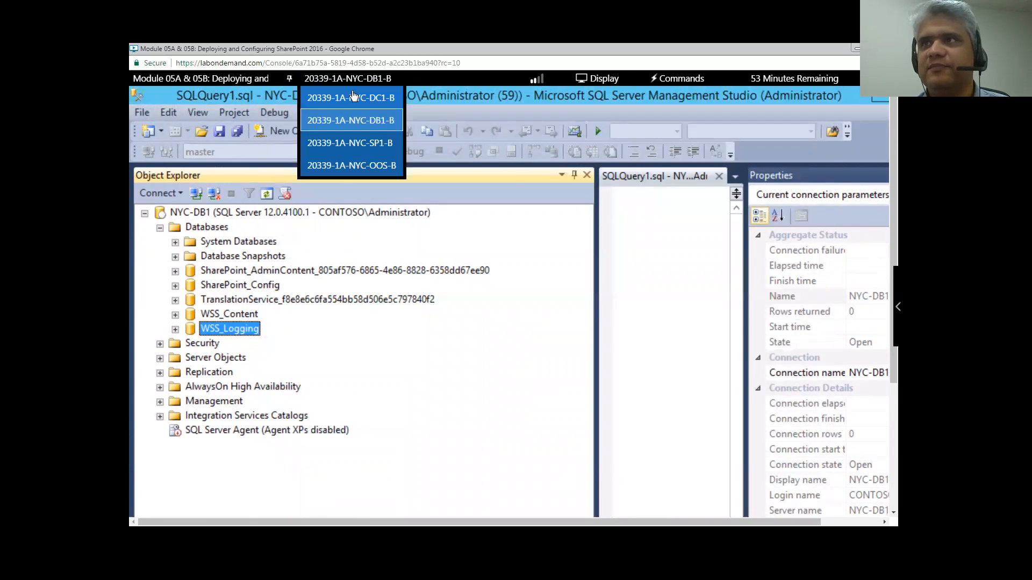
left_click(357, 145)
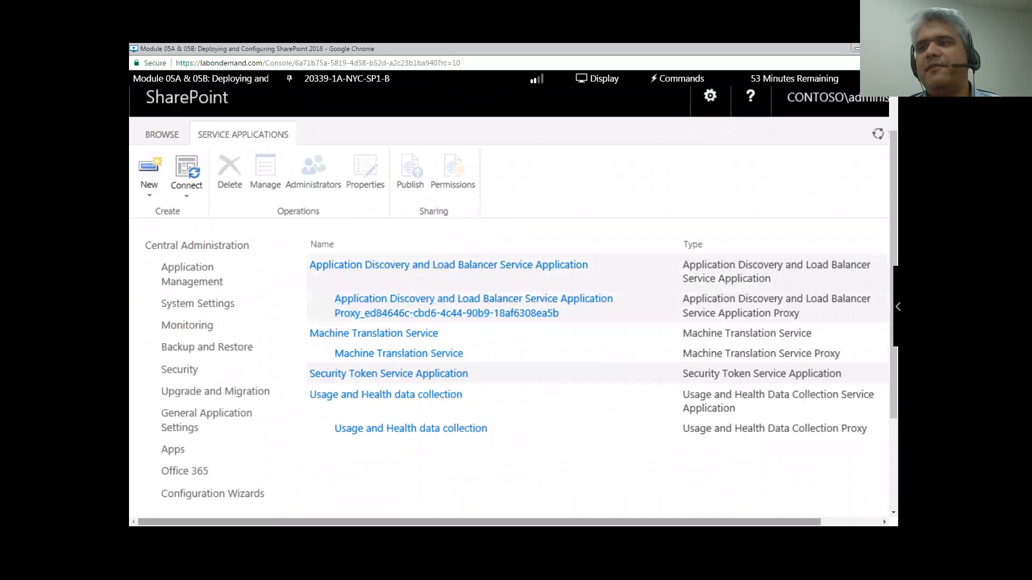
scroll(423, 422, "down", 1)
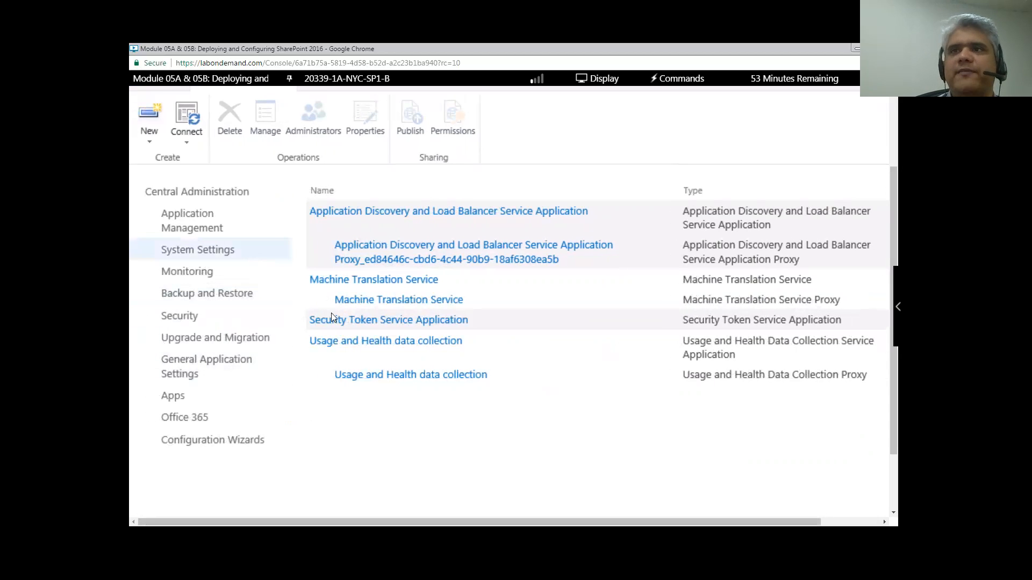
left_click(196, 222)
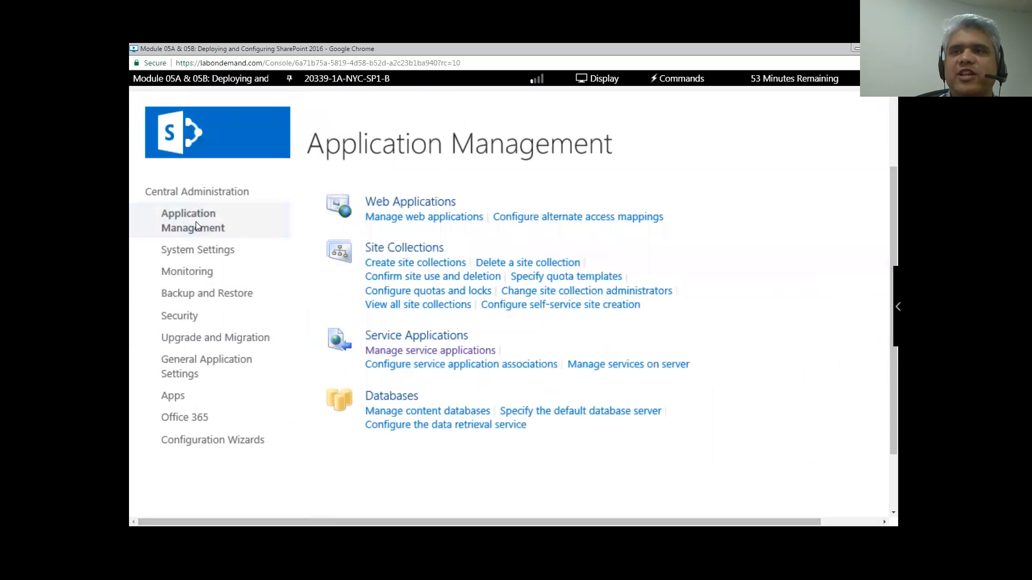
left_click(413, 217)
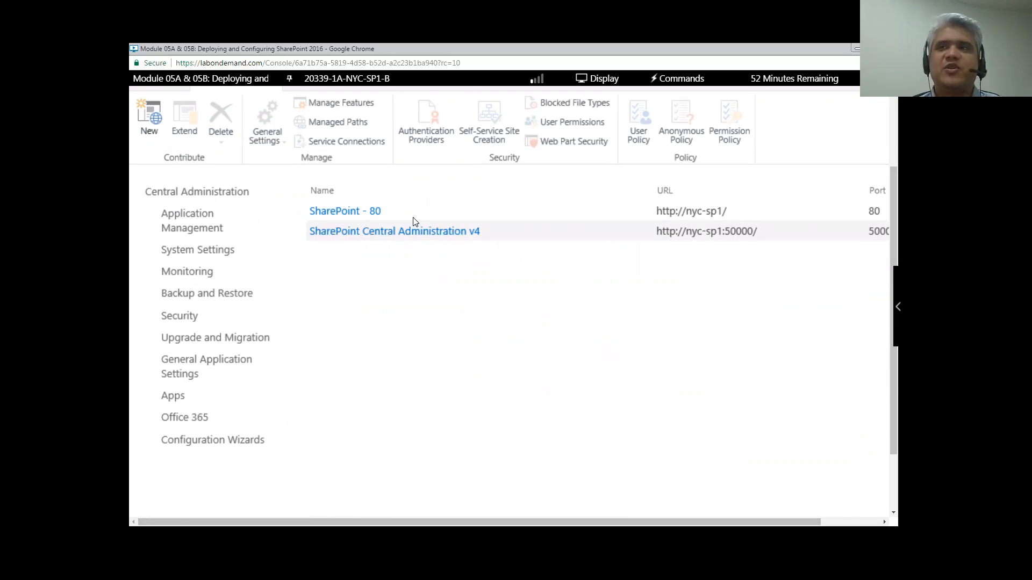
left_click(411, 215)
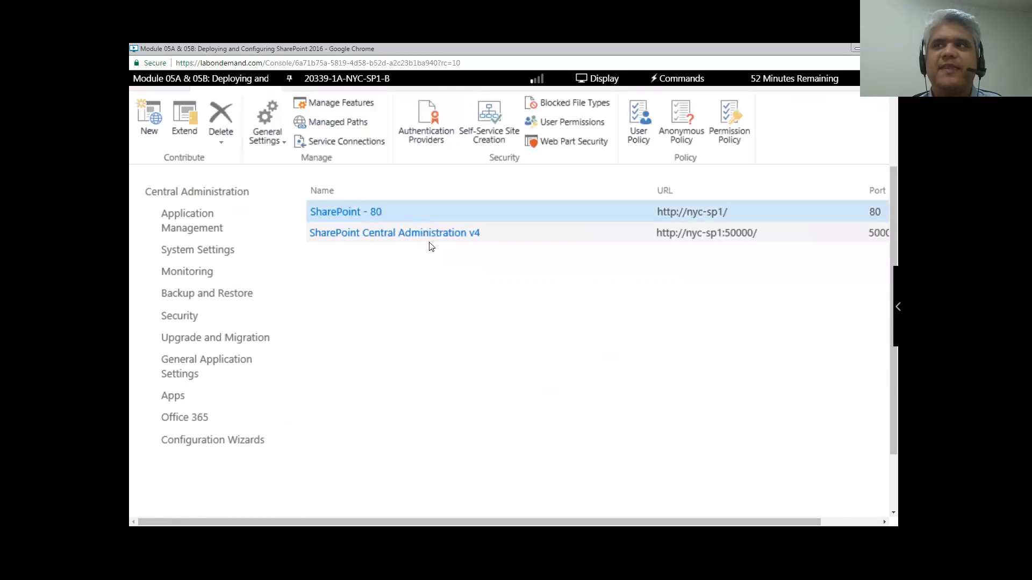
left_click(495, 240)
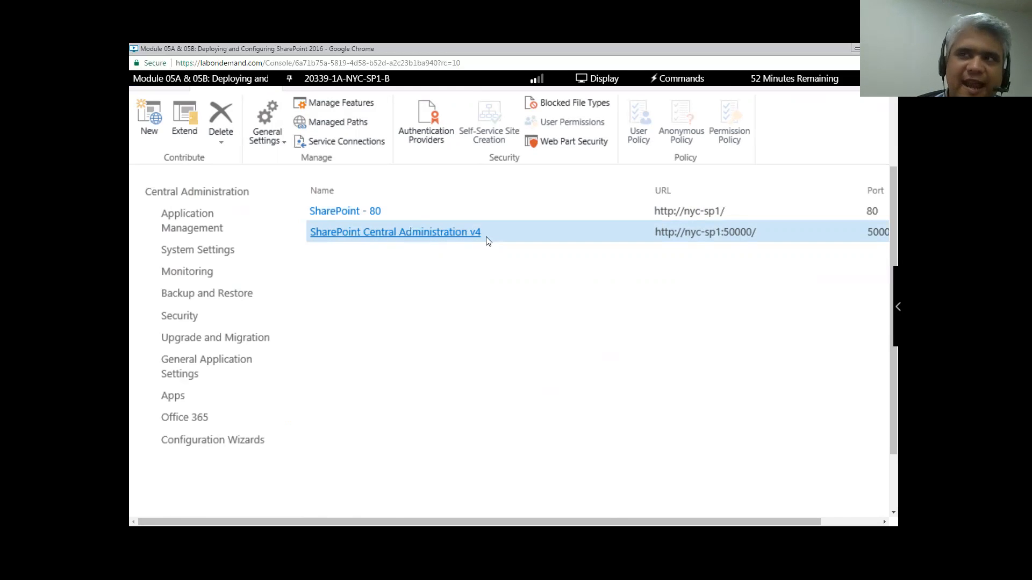
left_click(397, 216)
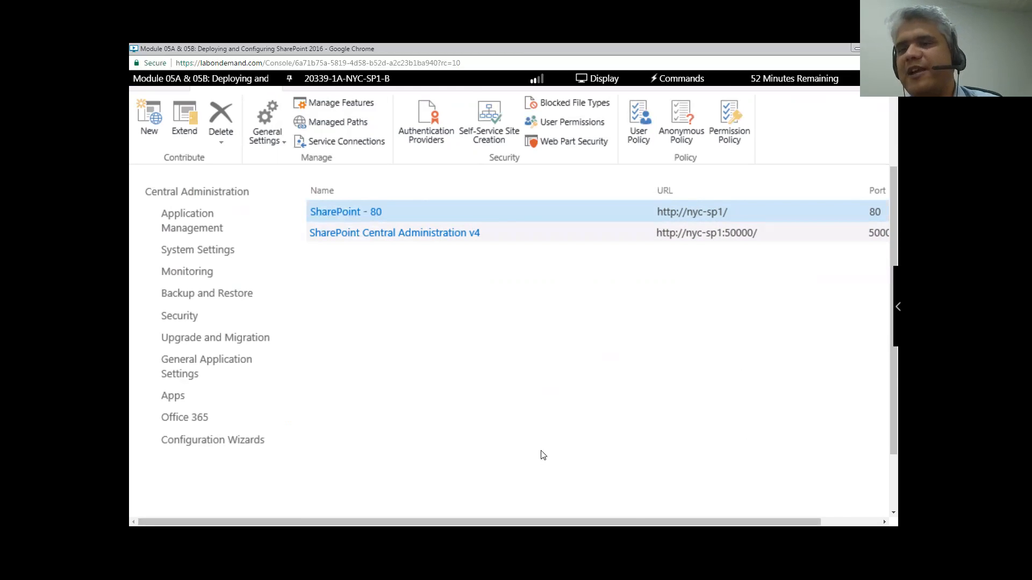
scroll(544, 456, "up", 2)
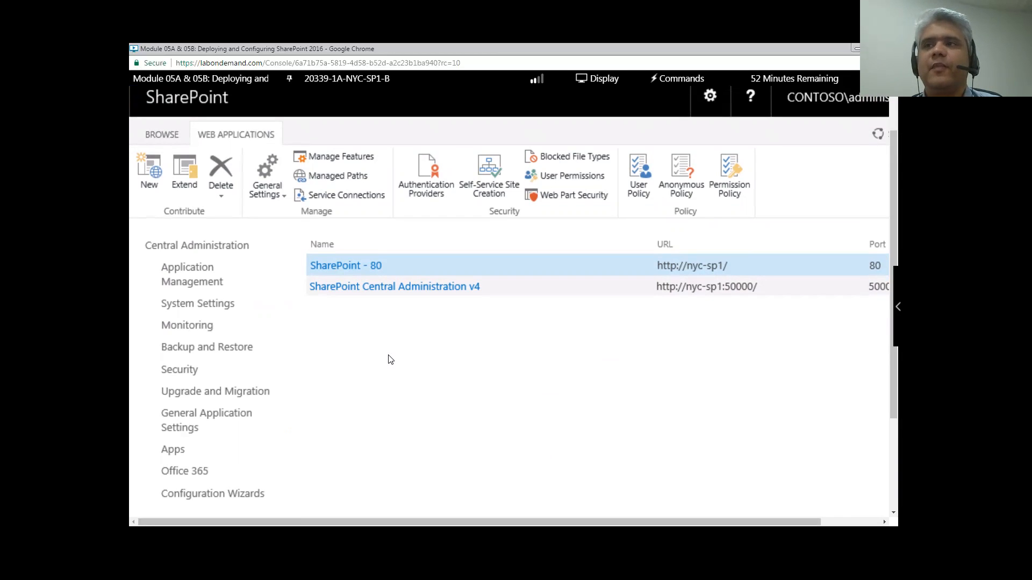
scroll(391, 359, "down", 2)
scroll(390, 359, "up", 2)
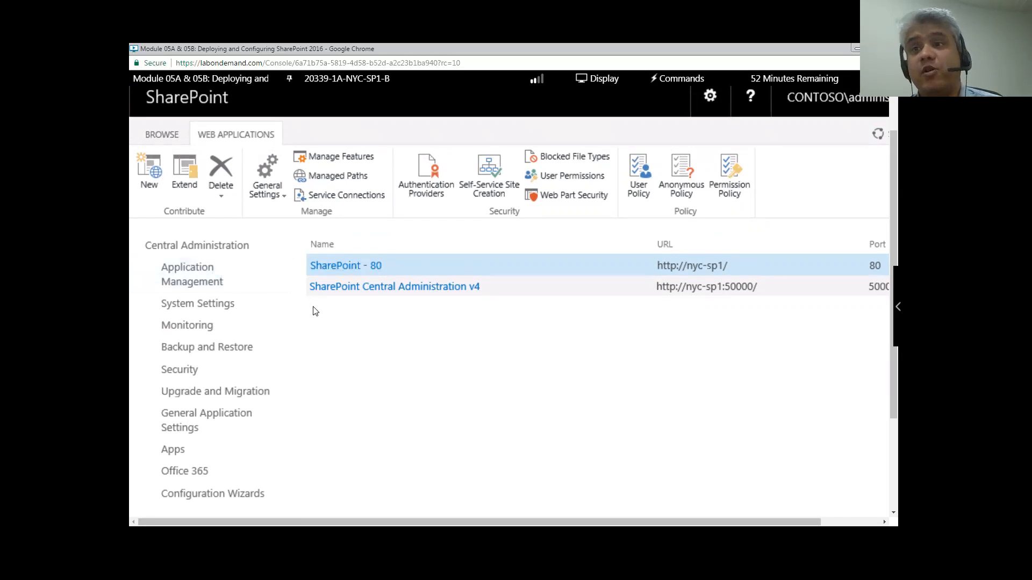
scroll(315, 311, "down", 1)
scroll(315, 311, "up", 1)
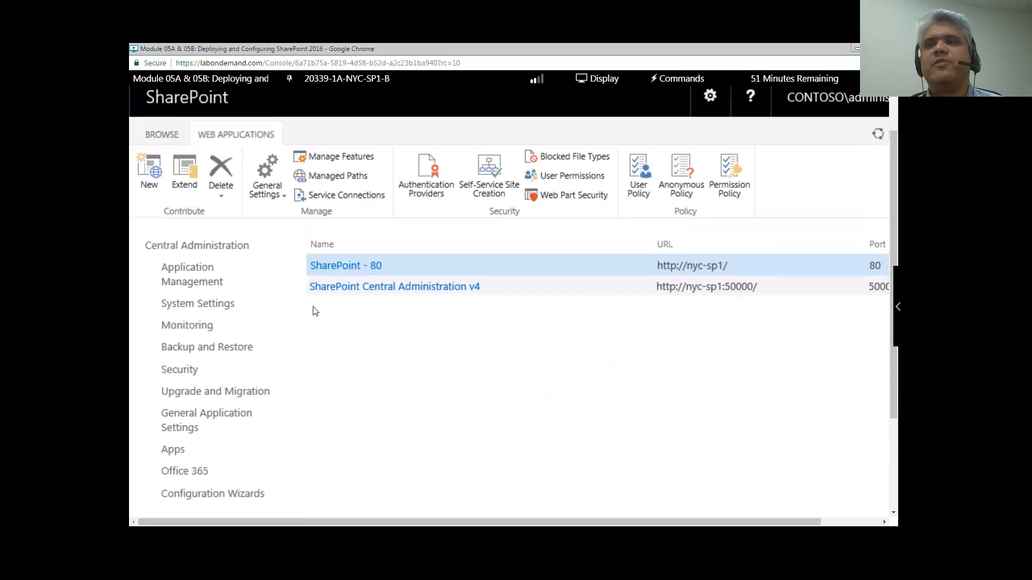
- Go to Configure managed accounts under Security's General Security section
scroll(320, 310, "down", 1)
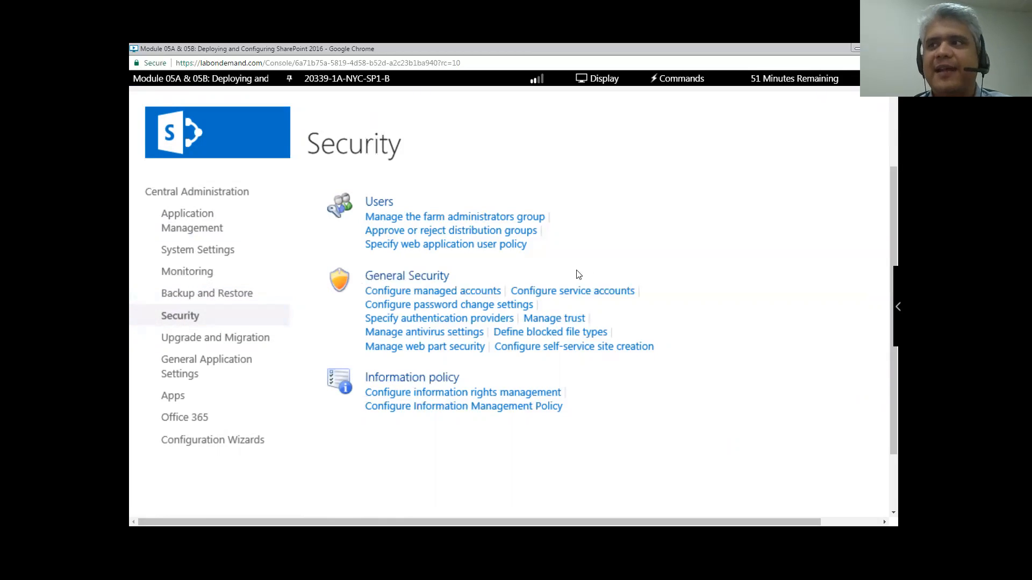
left_click(414, 295)
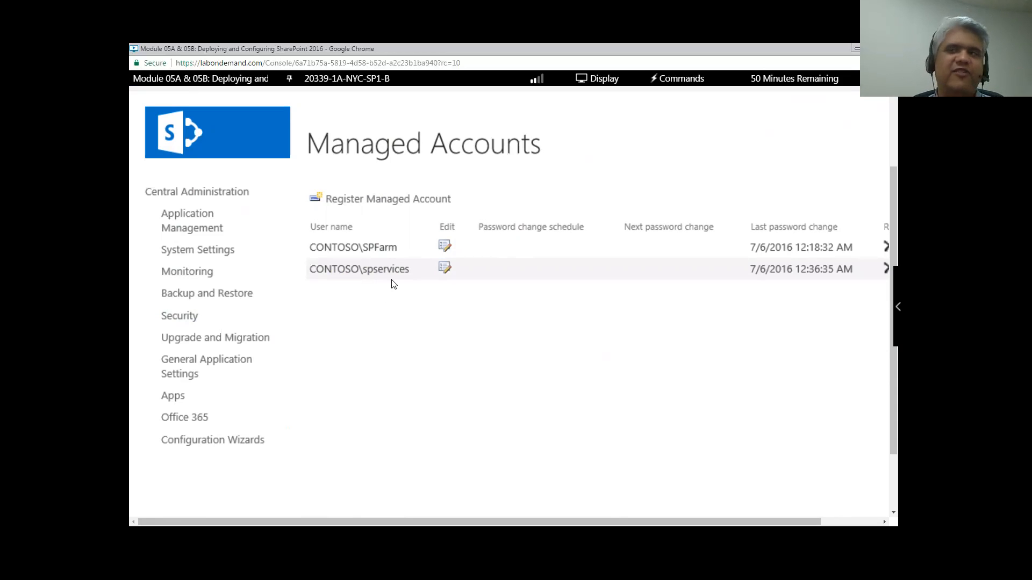
- Review the farm and services accounts, both changed 7/6/2016, and select Register Managed Account
left_click(363, 199)
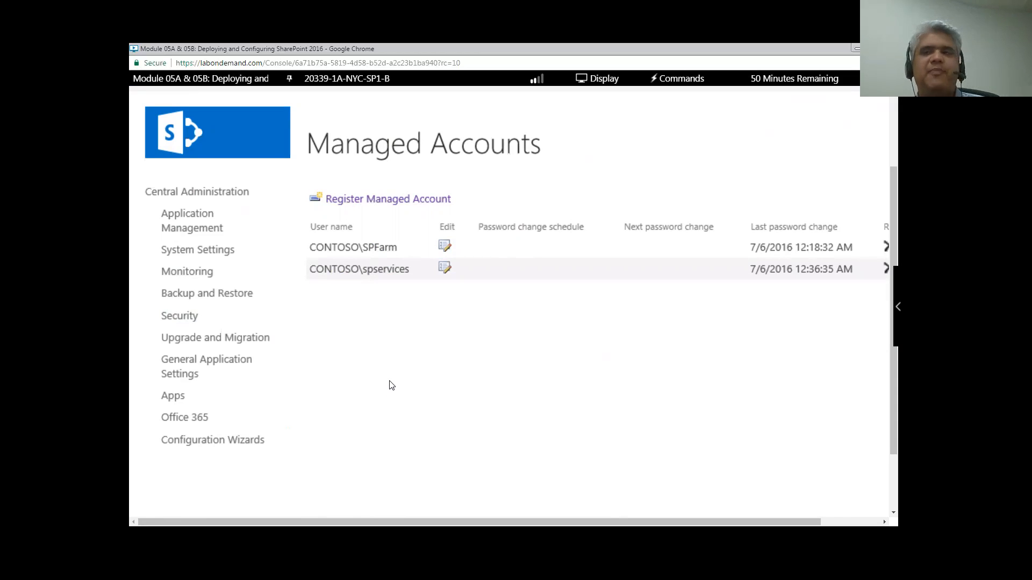
scroll(393, 384, "up", 2)
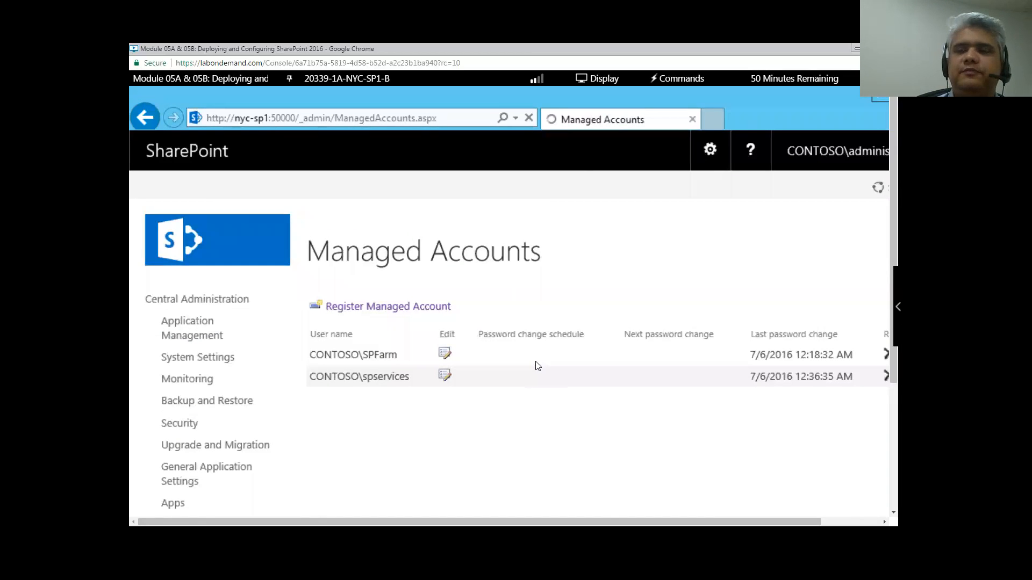
scroll(538, 367, "down", 1)
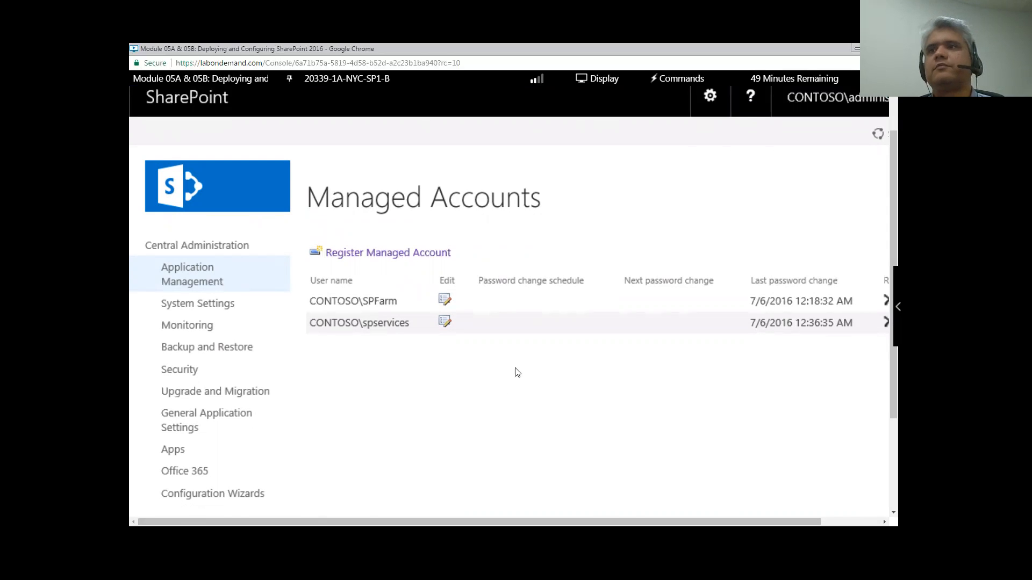
scroll(416, 362, "up", 1)
scroll(415, 362, "down", 2)
scroll(415, 362, "up", 2)
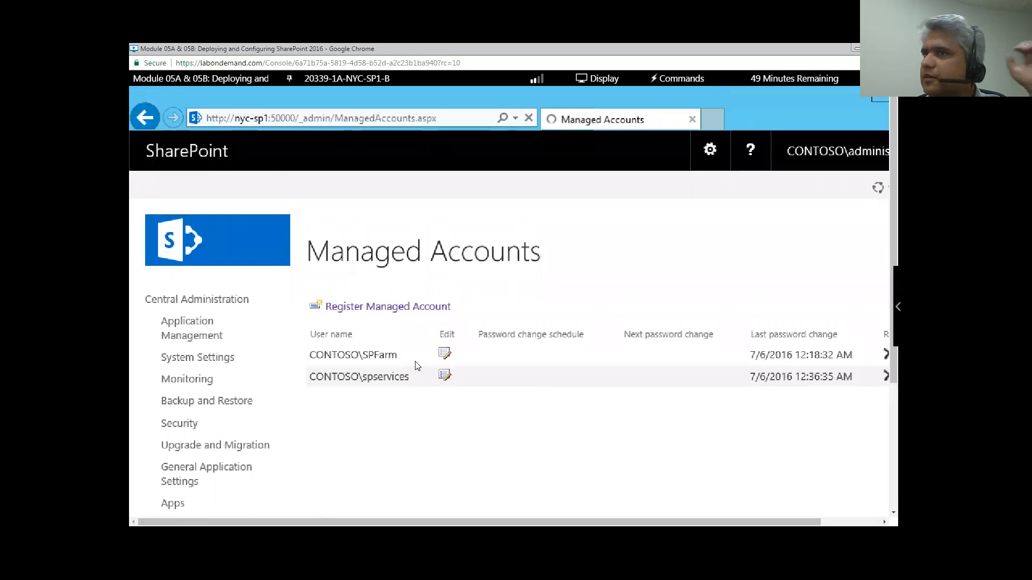